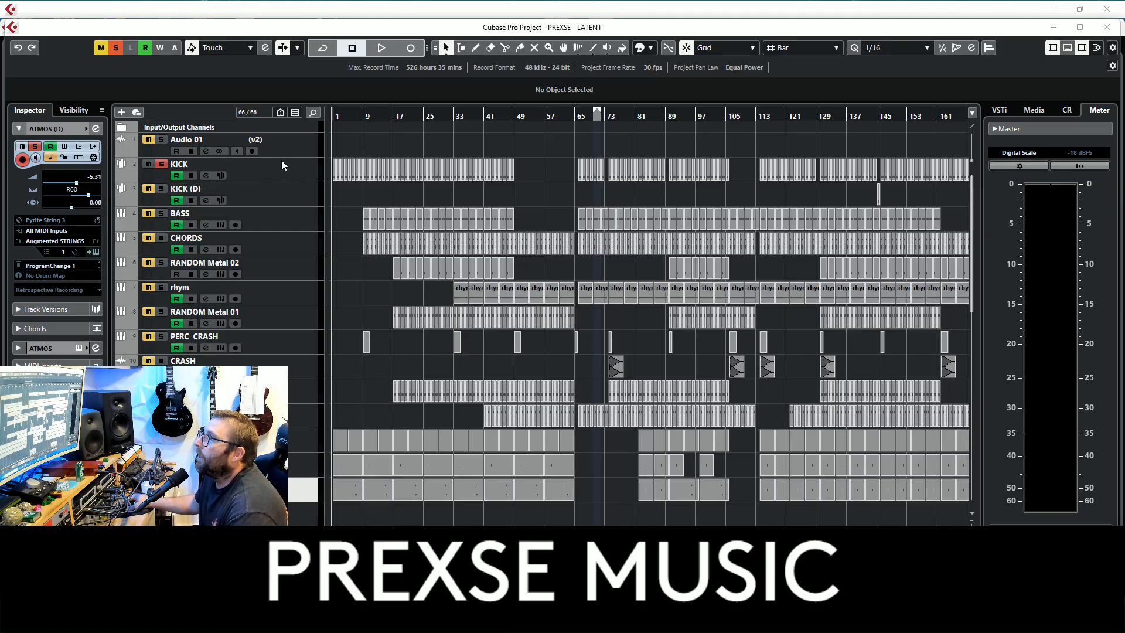
Clear the active solos, solo only the KICK track and inspect its sample in Sampler Control
{"action": "left_click", "coordinate": [298, 160]}
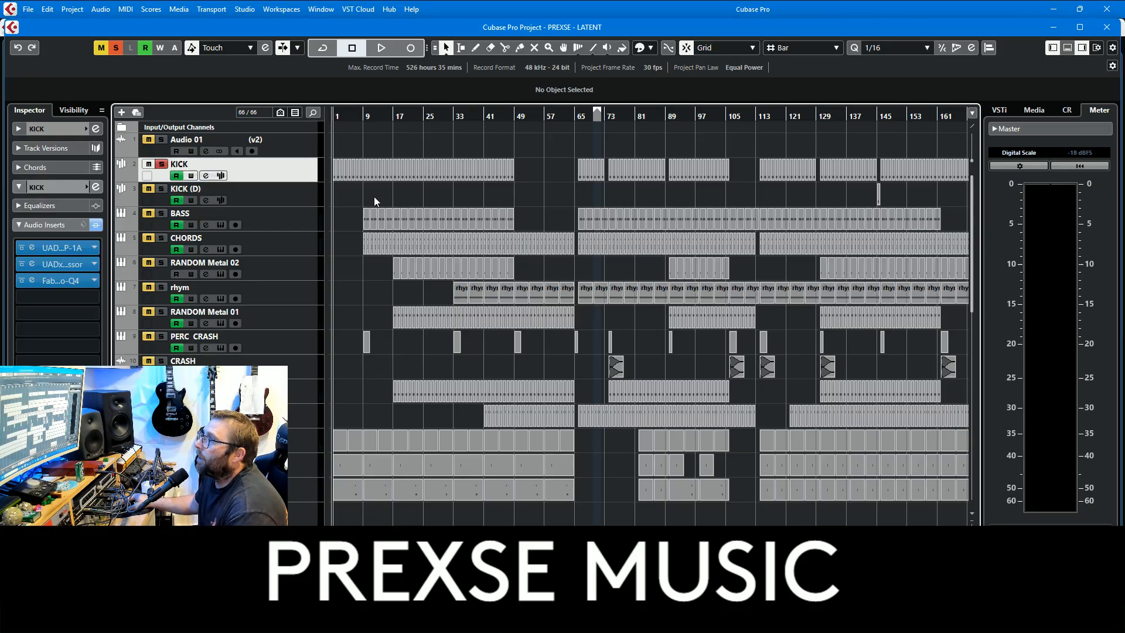
{"action": "left_click", "coordinate": [117, 48]}
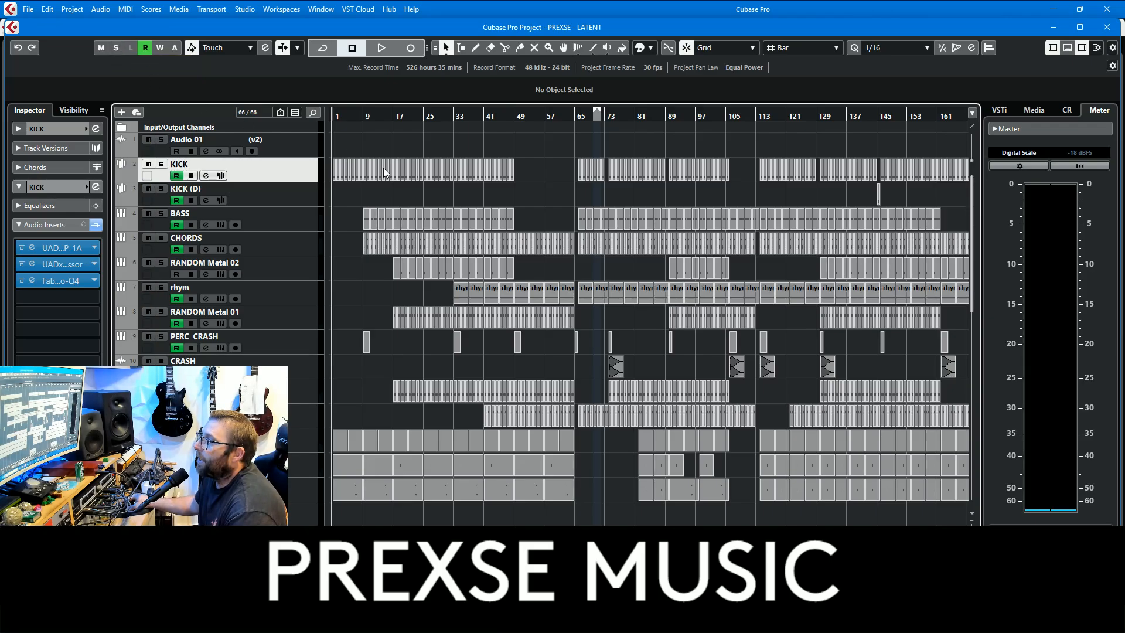
{"action": "key", "text": "s"}
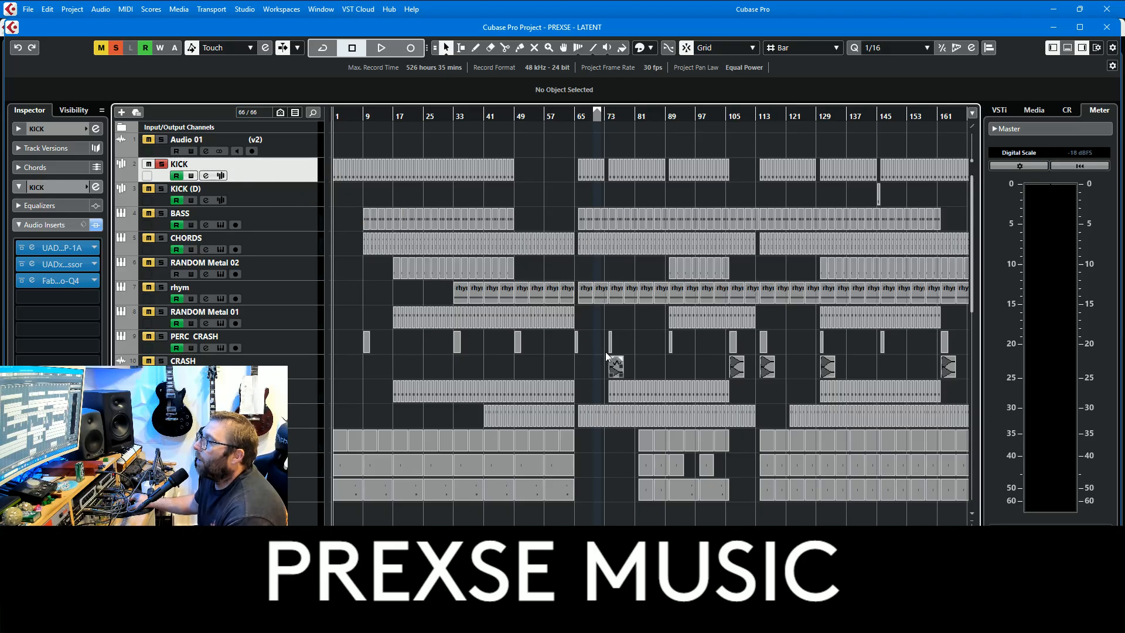
{"action": "left_click", "coordinate": [1081, 49]}
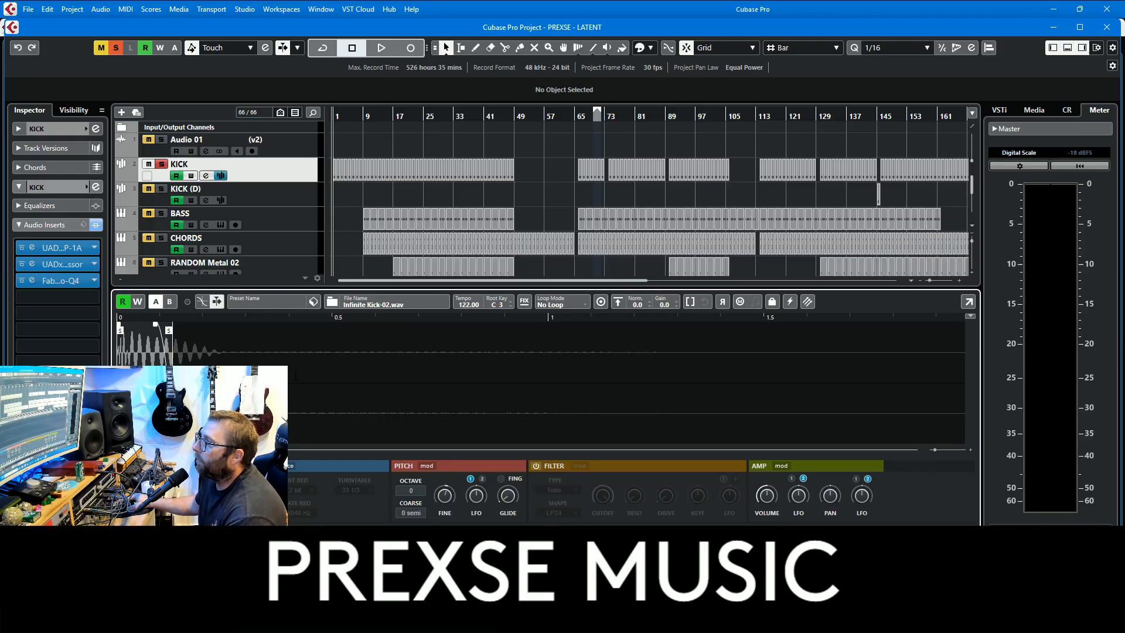
{"action": "left_click", "coordinate": [1067, 49]}
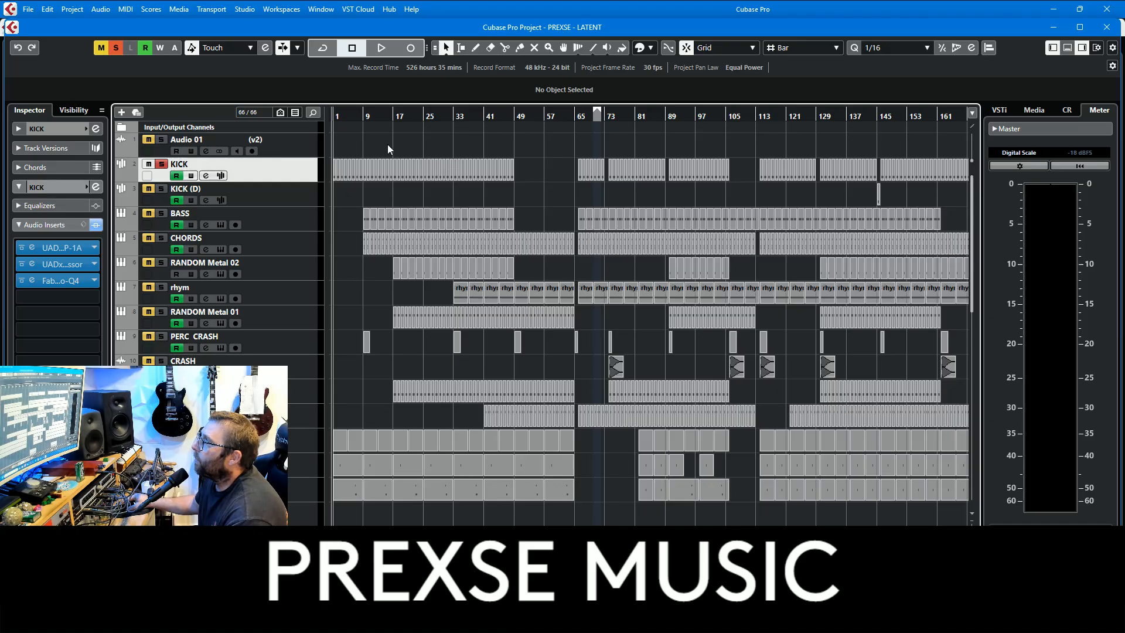
Play the song from bar 1 and look at the Augmented Strings instrument on the first ATMOS track
{"action": "left_click_drag", "start_coordinate": [348, 116], "coordinate": [348, 124]}
{"action": "key", "text": "space"}
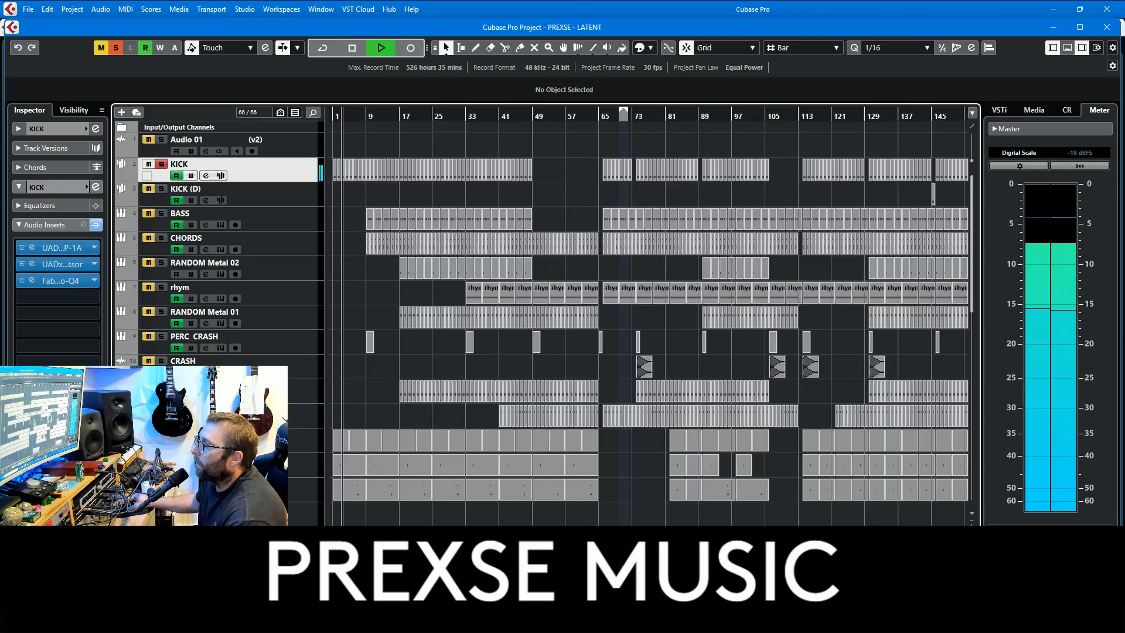
{"action": "left_click", "coordinate": [175, 385]}
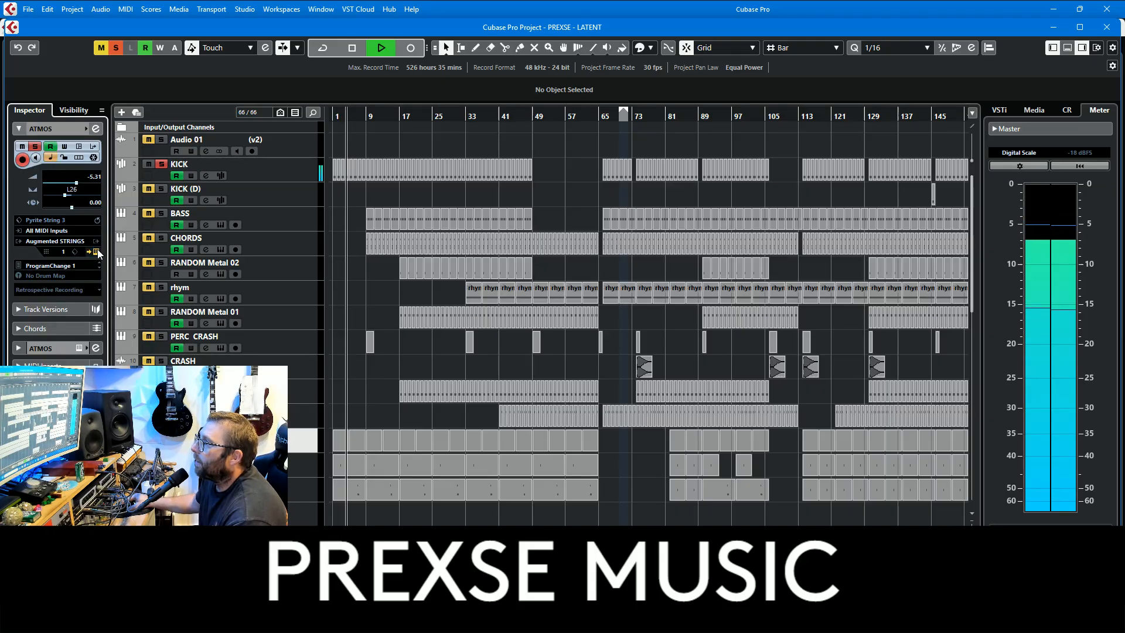
{"action": "left_click", "coordinate": [206, 397]}
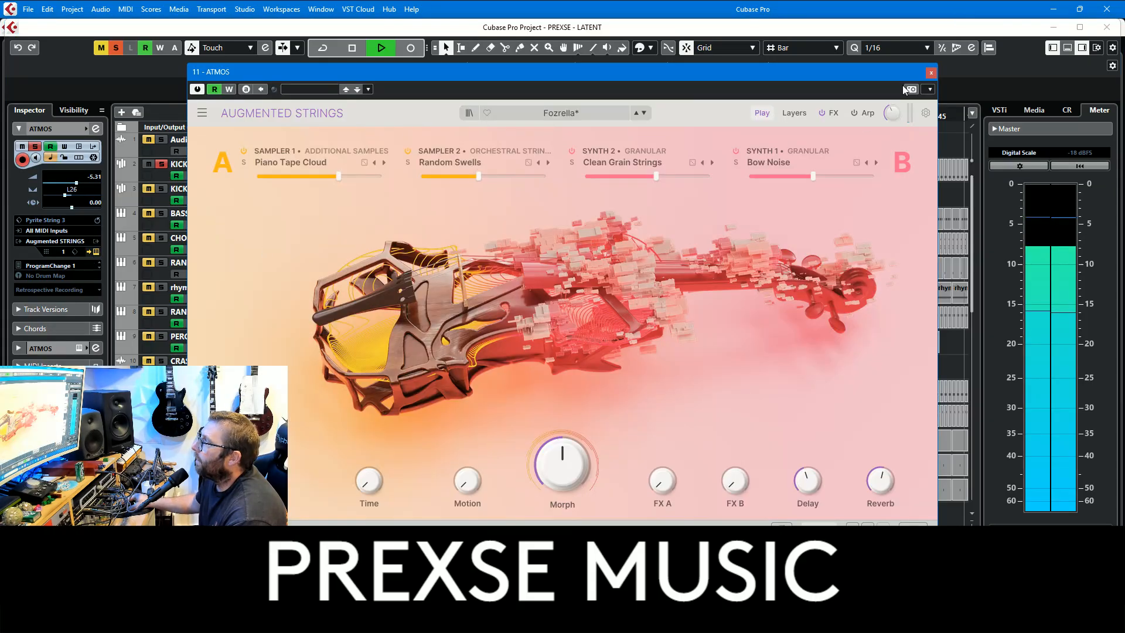
{"action": "left_click", "coordinate": [931, 73]}
Inspect the FAST HAT track's Hats instrument and its audio inserts, and stop playback
{"action": "scroll", "coordinate": [175, 343], "scroll_direction": "down", "scroll_amount": 5}
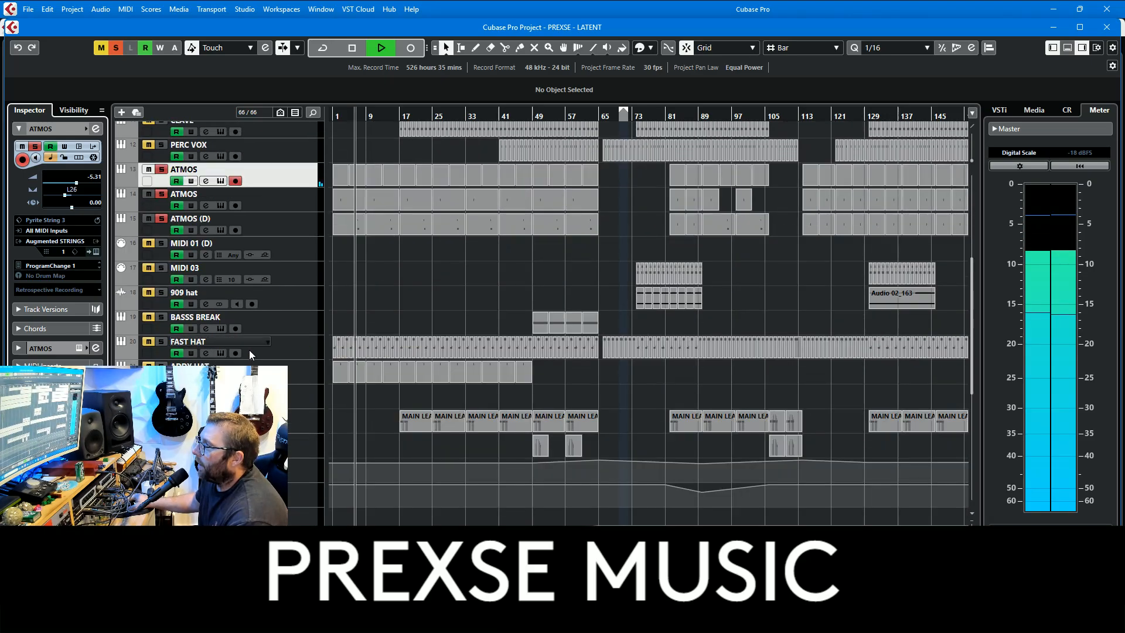
{"action": "left_click", "coordinate": [273, 346]}
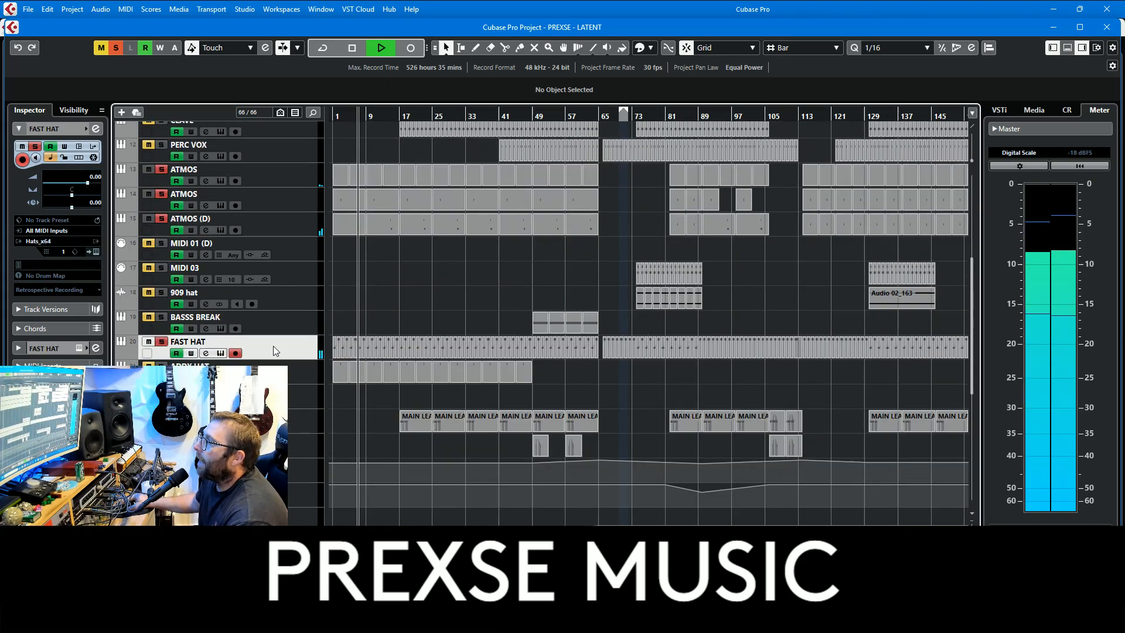
{"action": "left_click", "coordinate": [94, 252]}
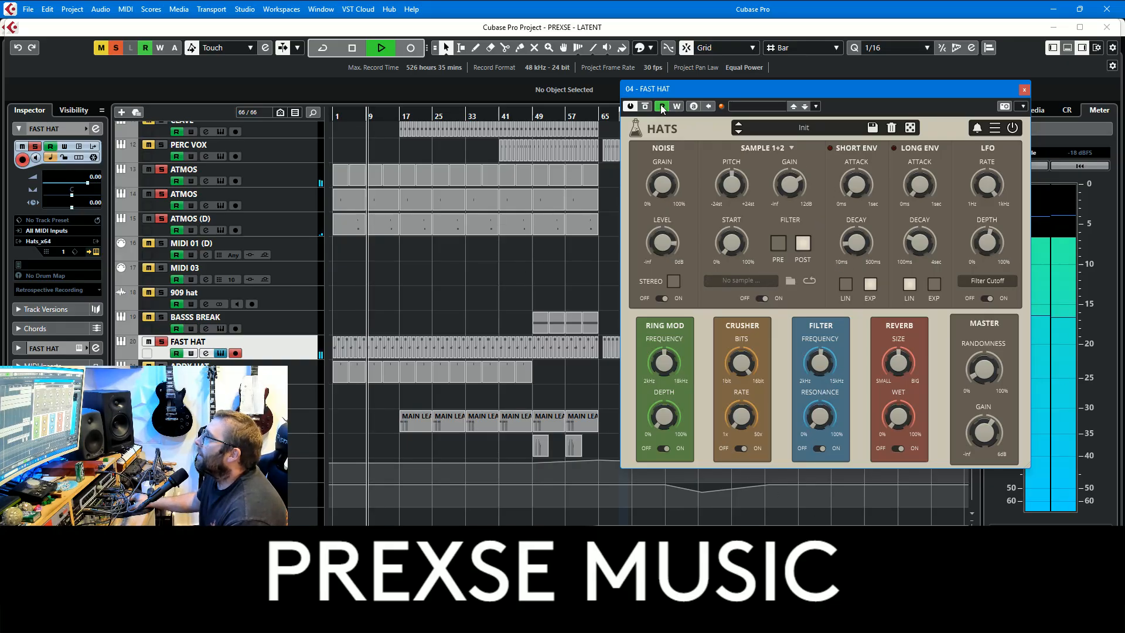
{"action": "left_click", "coordinate": [1024, 90]}
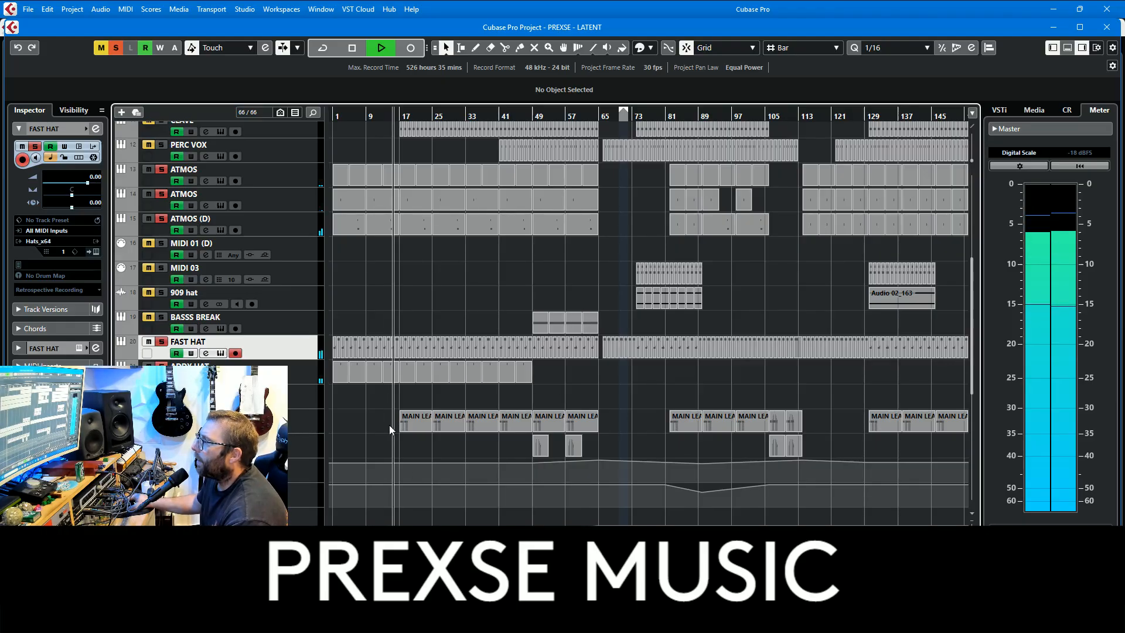
{"action": "left_click", "coordinate": [55, 346]}
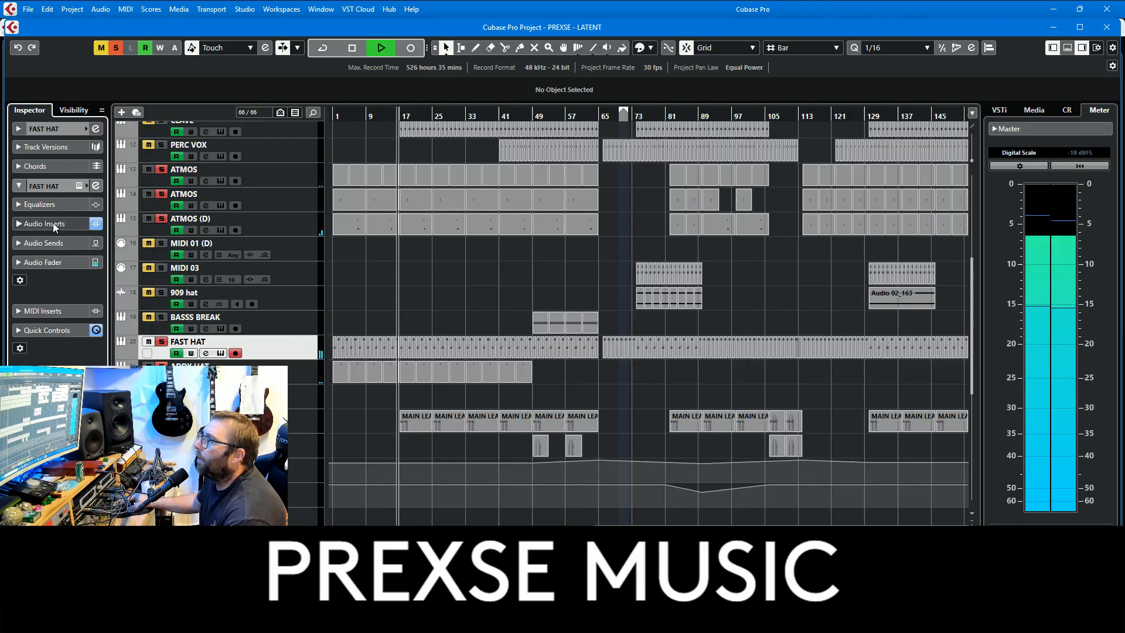
{"action": "key", "text": "space"}
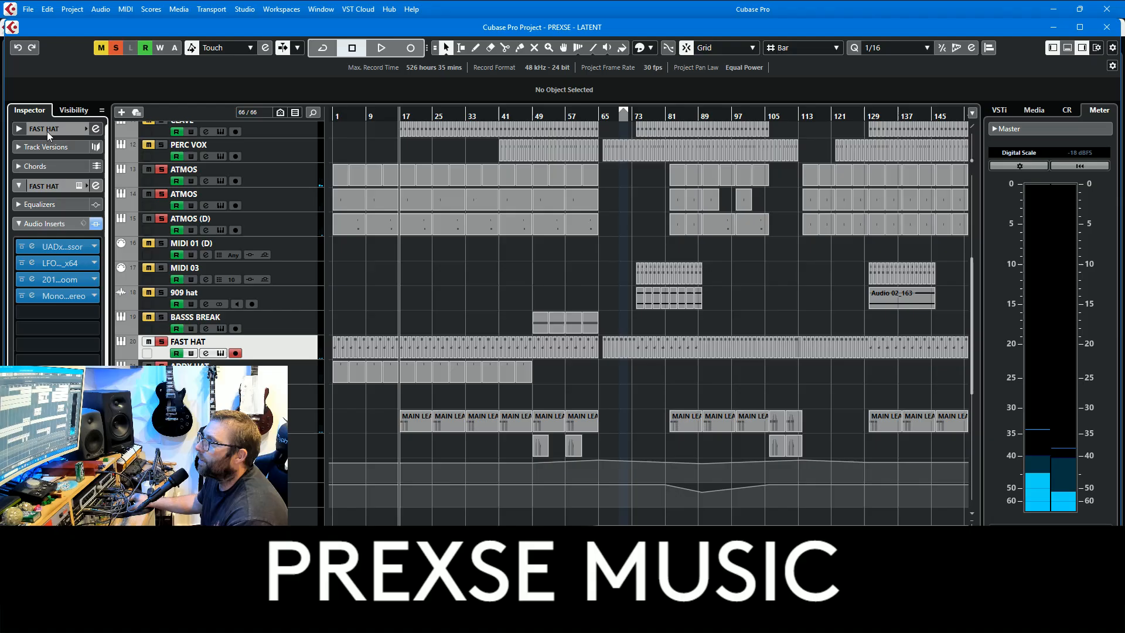
Look at the Hats instrument on the ADDY HAT track and resume playback
{"action": "key", "text": "Down"}
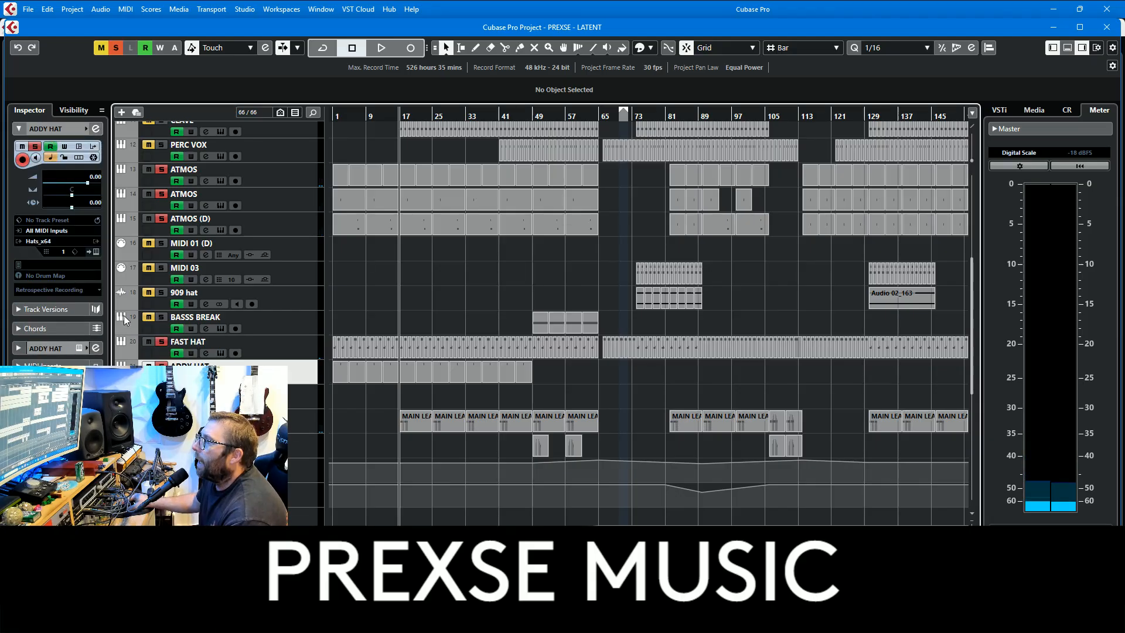
{"action": "left_click", "coordinate": [95, 252]}
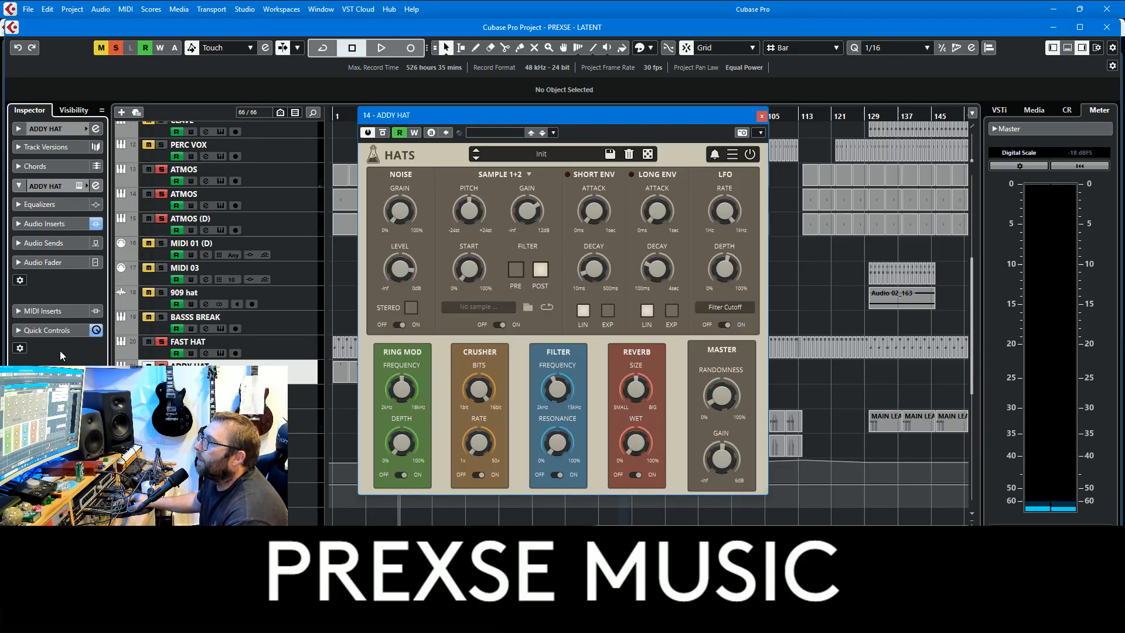
{"action": "left_click", "coordinate": [760, 115]}
{"action": "key", "text": "space"}
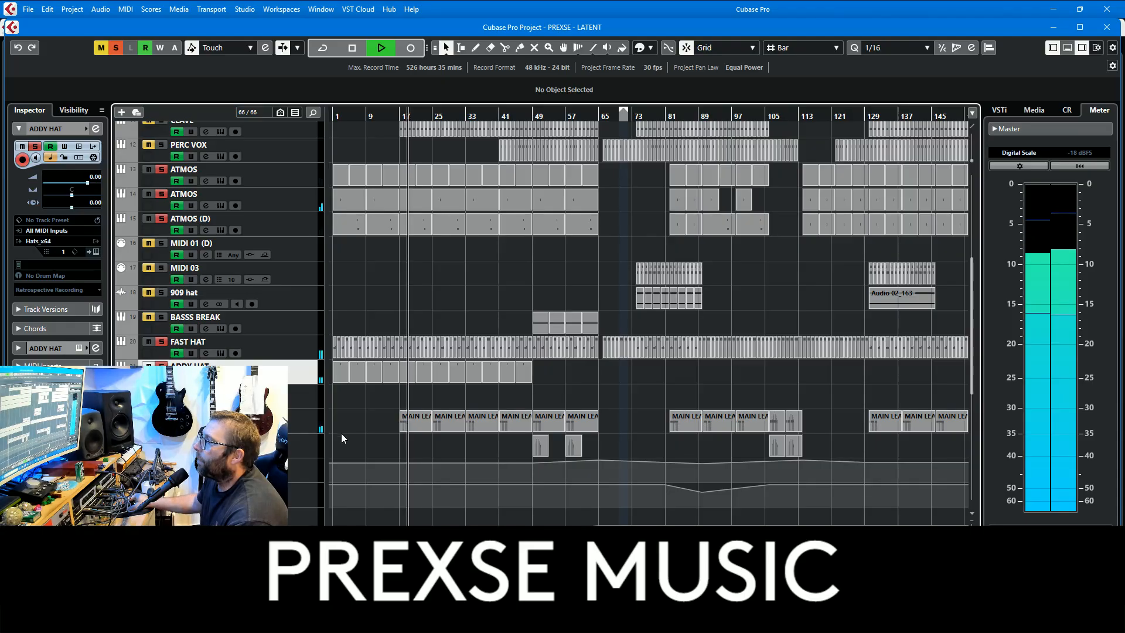
Examine the notes and pitchbend of the MAIN LEAD part at bar 17 in the Key Editor, and stop playback
{"action": "left_click", "coordinate": [410, 426]}
{"action": "double_click", "coordinate": [410, 426]}
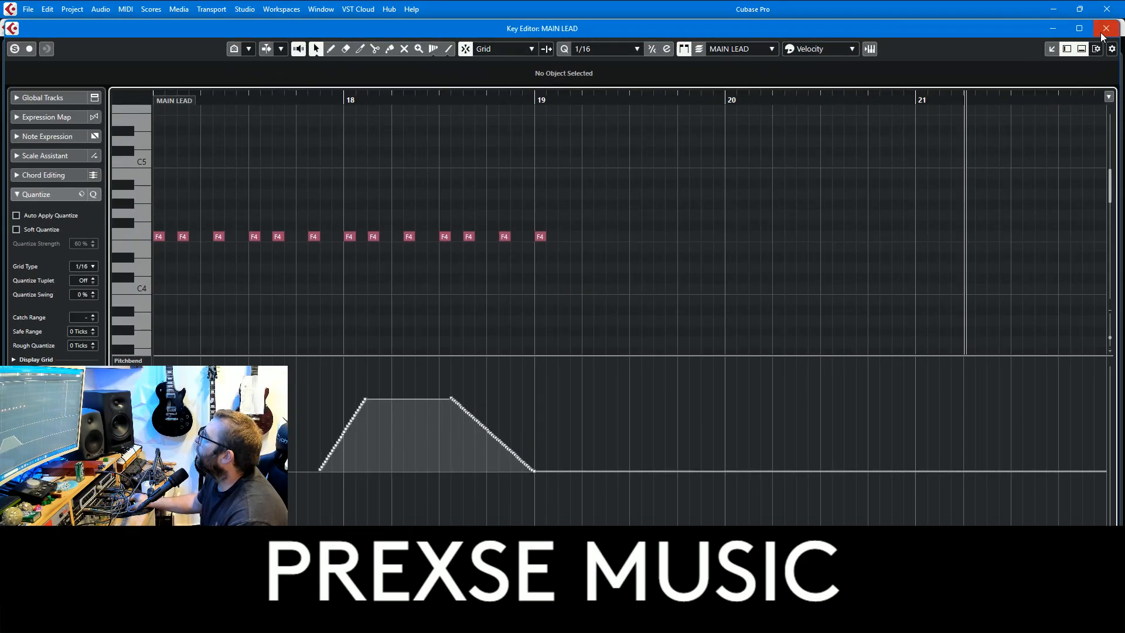
{"action": "key", "text": "Escape"}
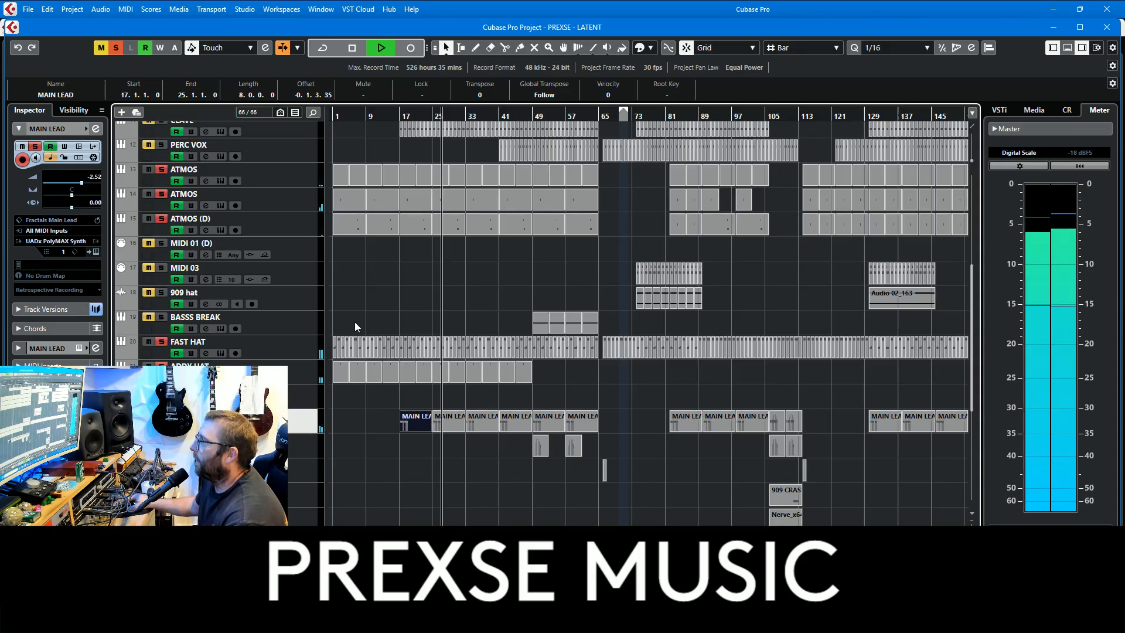
{"action": "scroll", "coordinate": [288, 238], "scroll_direction": "up", "scroll_amount": 5}
{"action": "key", "text": "space"}
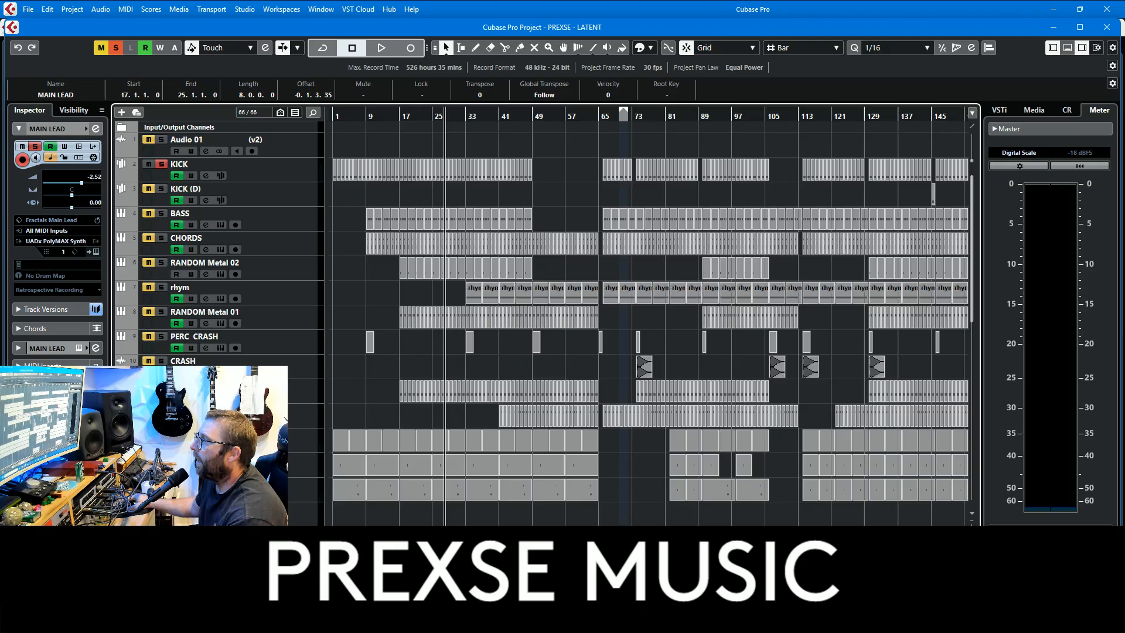
Deactivate all track solos, look over the track list and move the playhead to about bar 13
{"action": "left_click", "coordinate": [121, 47]}
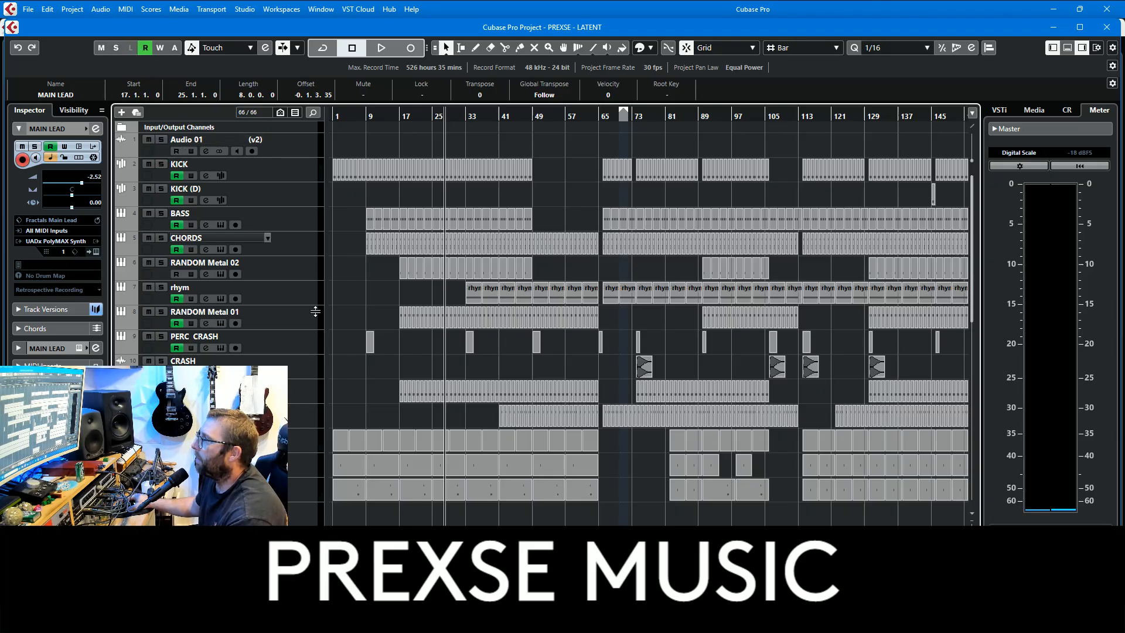
{"action": "scroll", "coordinate": [399, 449], "scroll_direction": "down", "scroll_amount": 2}
{"action": "scroll", "coordinate": [375, 205], "scroll_direction": "down", "scroll_amount": 5}
{"action": "scroll", "coordinate": [331, 191], "scroll_direction": "up", "scroll_amount": 3}
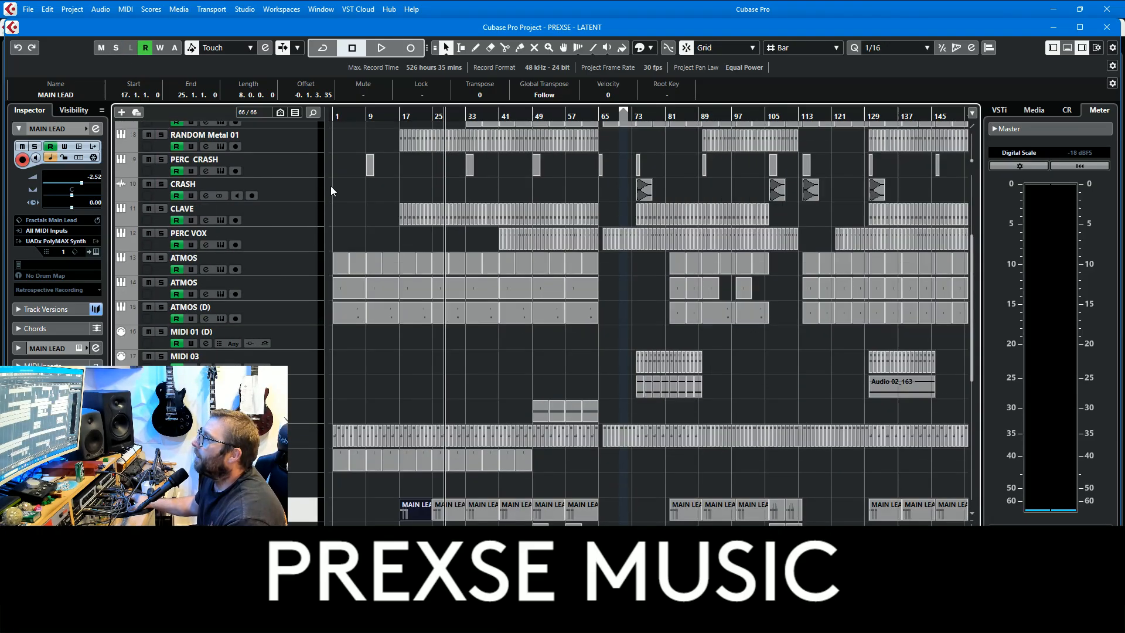
{"action": "scroll", "coordinate": [330, 191], "scroll_direction": "up", "scroll_amount": 5}
{"action": "left_click", "coordinate": [383, 117]}
Play the arrangement from the playhead and inspect the BASS track's Opal Morphing Synthesizer and audio inserts
{"action": "left_click", "coordinate": [291, 221]}
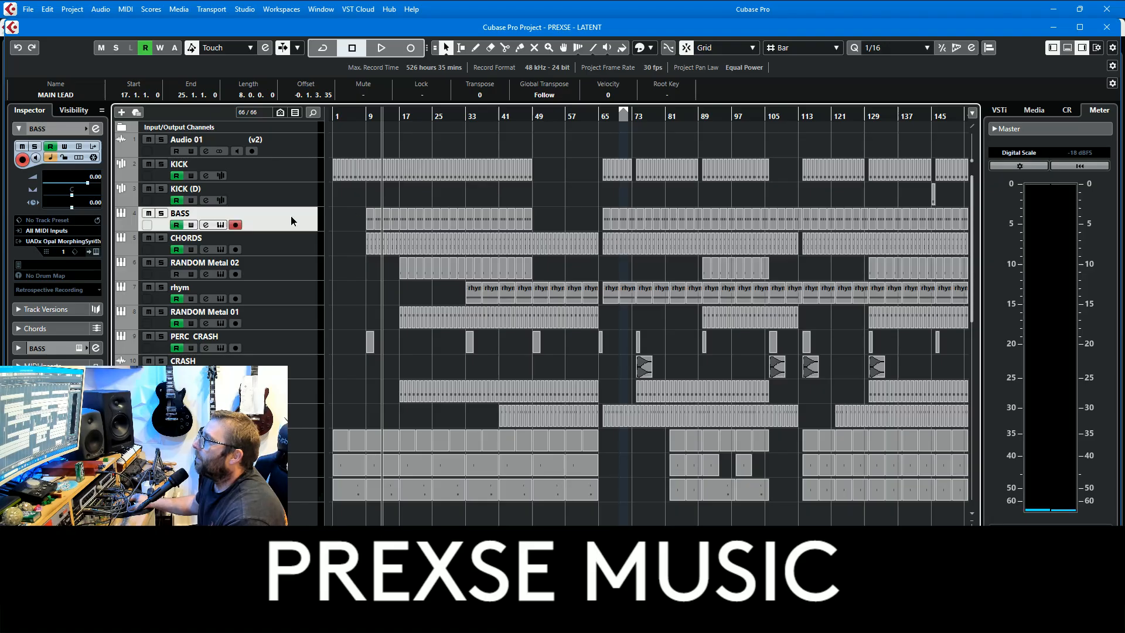
{"action": "left_click", "coordinate": [95, 251]}
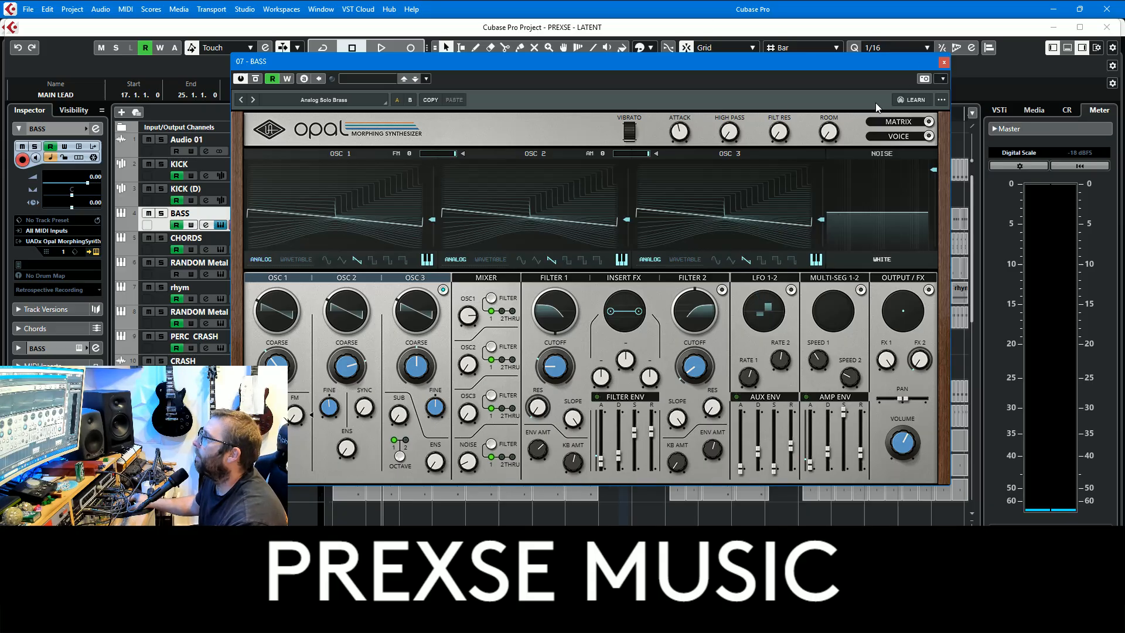
{"action": "left_click", "coordinate": [945, 62]}
{"action": "key", "text": "space"}
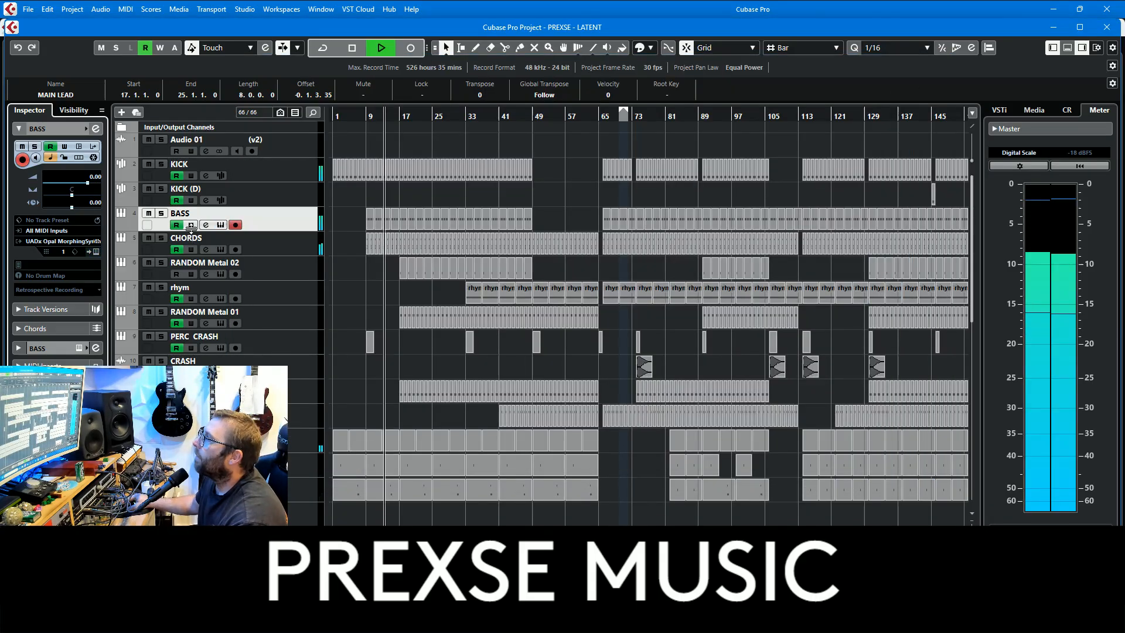
{"action": "left_click", "coordinate": [47, 349]}
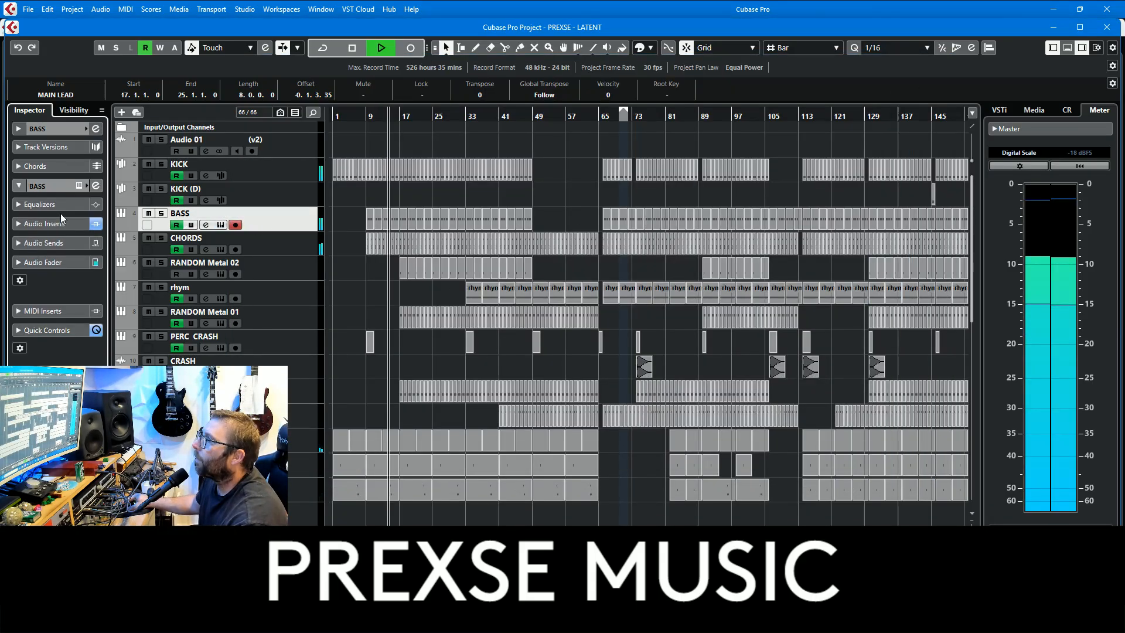
{"action": "left_click", "coordinate": [60, 221]}
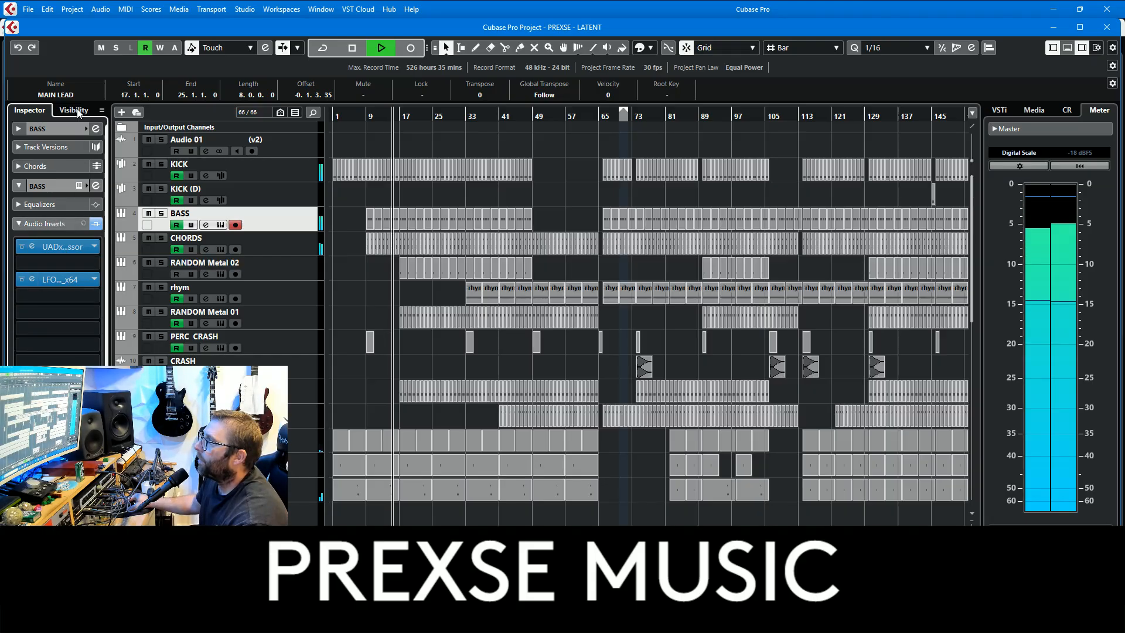
{"action": "left_click", "coordinate": [62, 130]}
Solo the CHORDS track during playback and view its Jup-8 V instrument and track preset options
{"action": "left_click", "coordinate": [161, 237]}
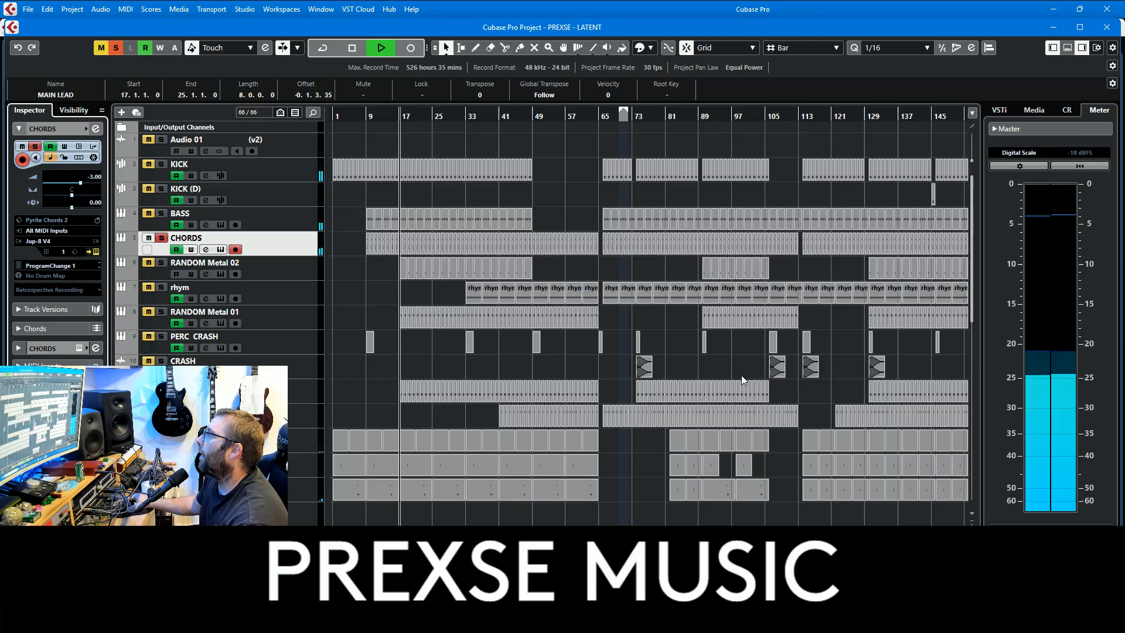
{"action": "left_click", "coordinate": [221, 249]}
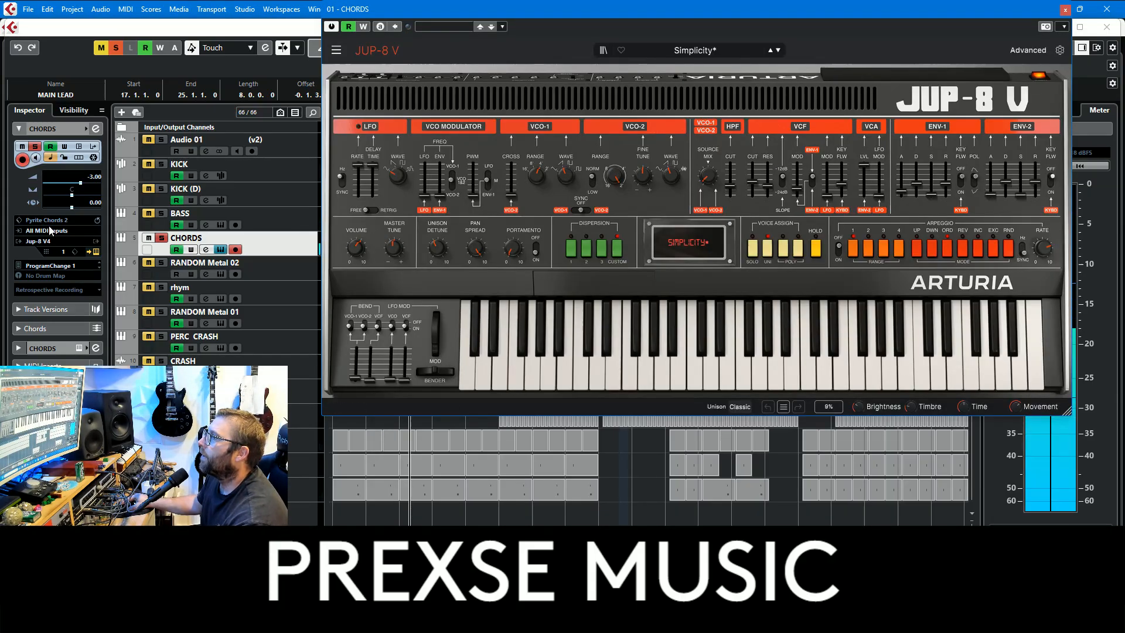
{"action": "left_click", "coordinate": [95, 220]}
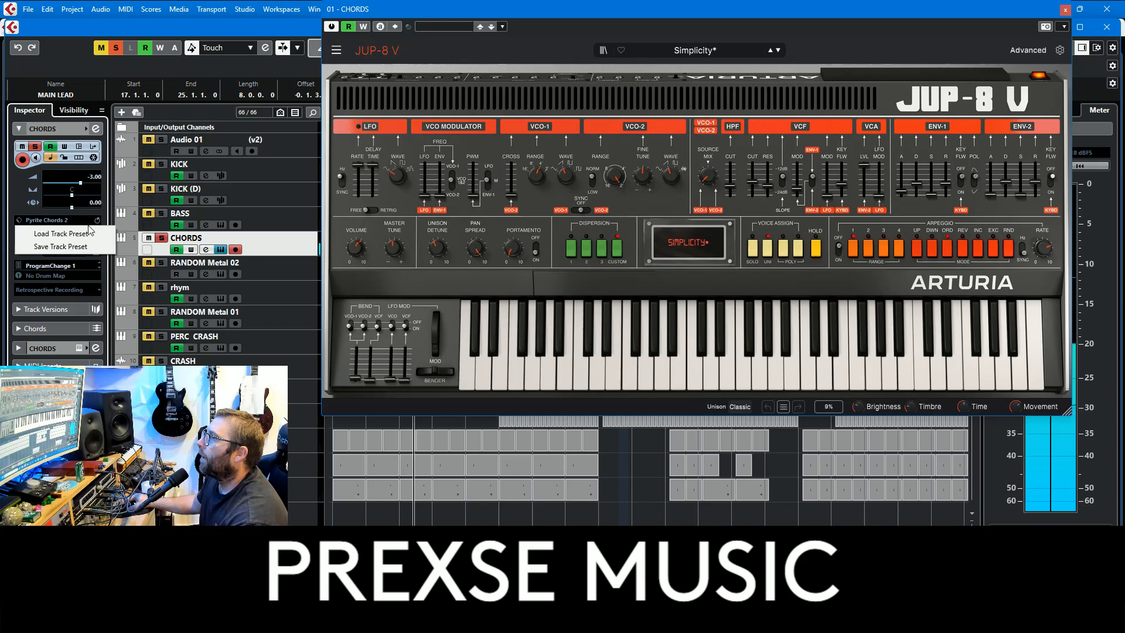
{"action": "left_click", "coordinate": [16, 216]}
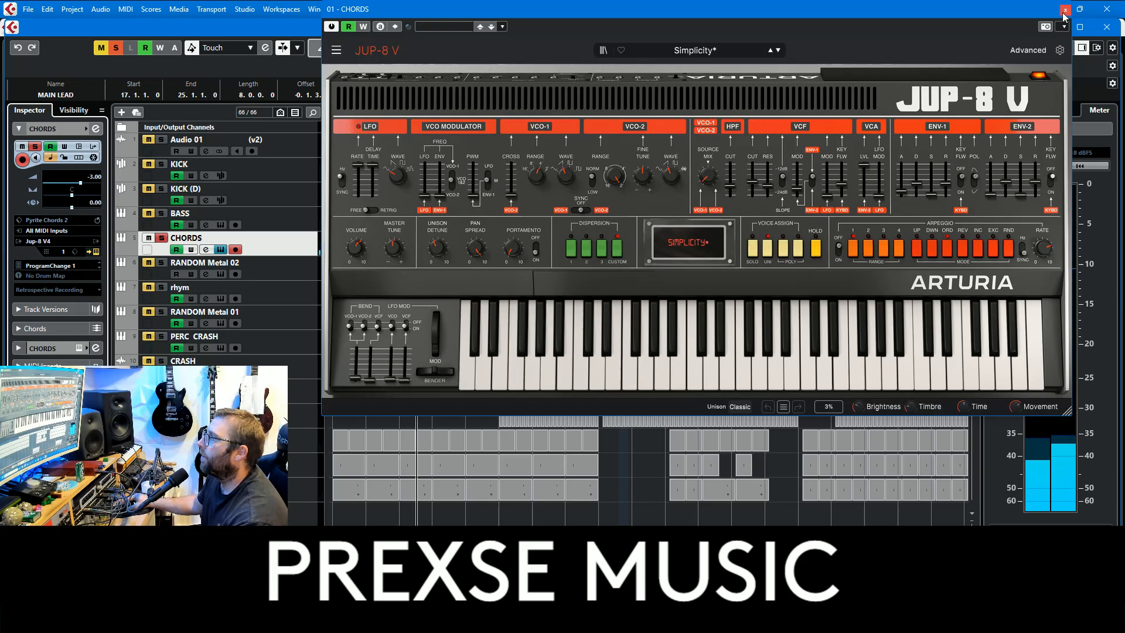
Look at the CHORDS track's channel sections in the Inspector and close the Jup-8 V instrument window
{"action": "left_click", "coordinate": [41, 348]}
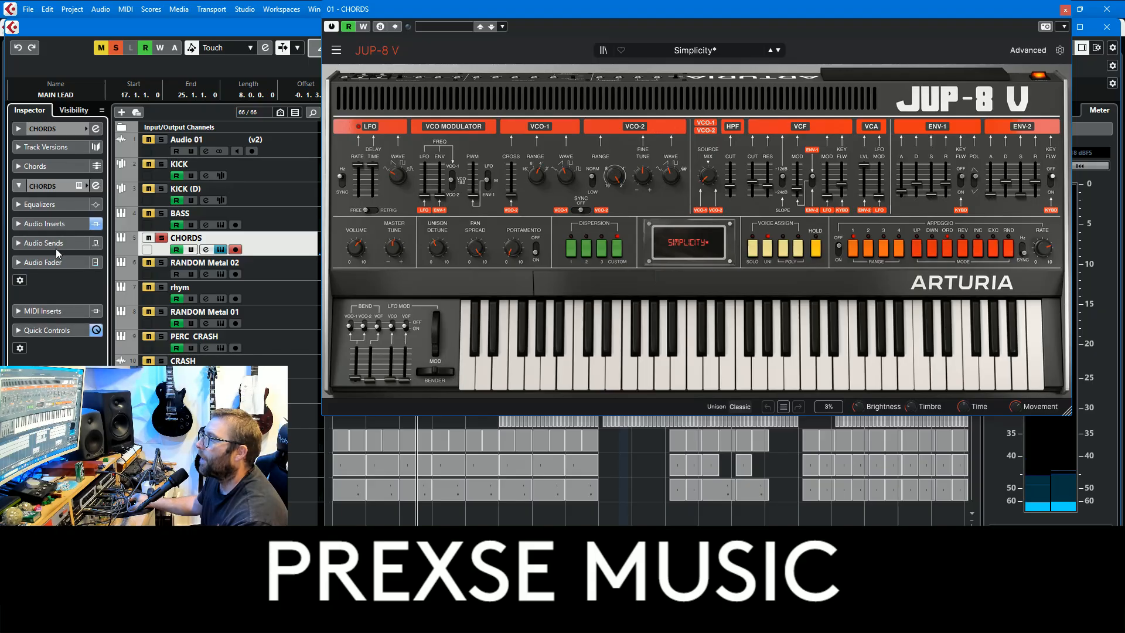
{"action": "left_click", "coordinate": [56, 253]}
{"action": "left_click", "coordinate": [19, 128]}
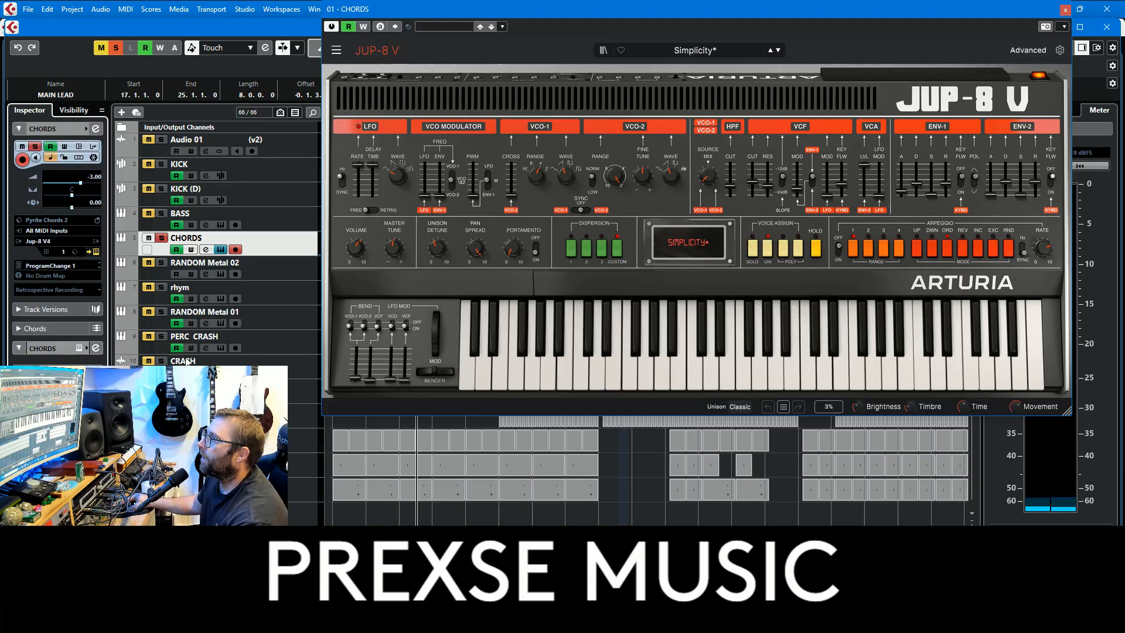
{"action": "left_click", "coordinate": [1065, 10]}
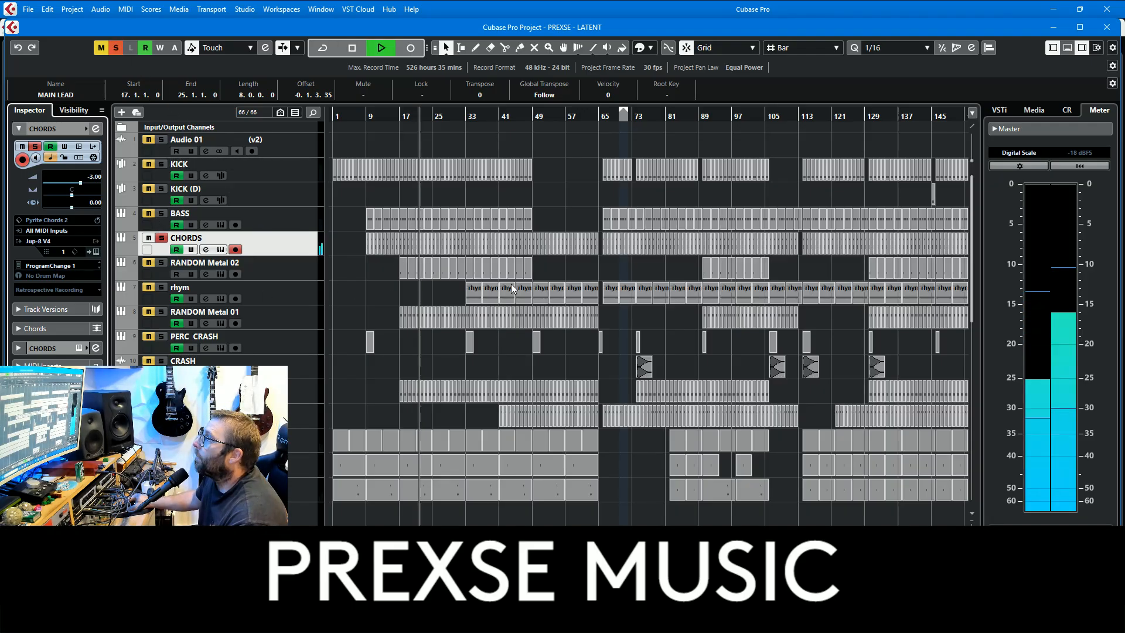
Open the CHORDS track's Jup-8 V4 01 (D) part in the Key Editor to view its notes, and close the editor
{"action": "key", "text": "h"}
{"action": "key", "text": "h"}
{"action": "key", "text": "h"}
{"action": "key", "text": "h"}
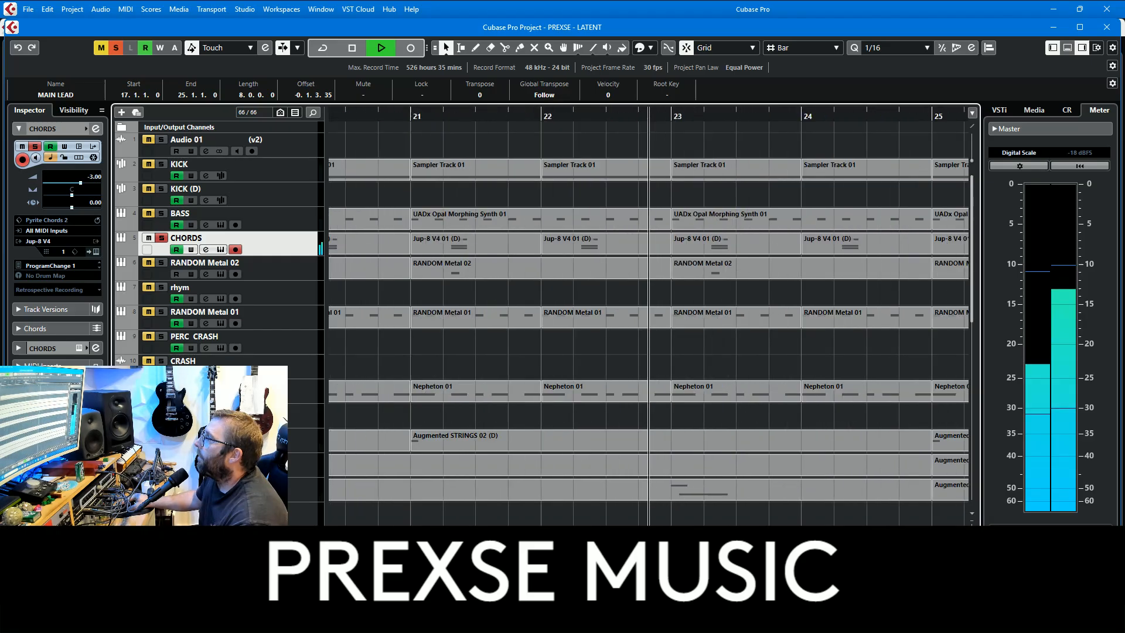
{"action": "double_click", "coordinate": [679, 244]}
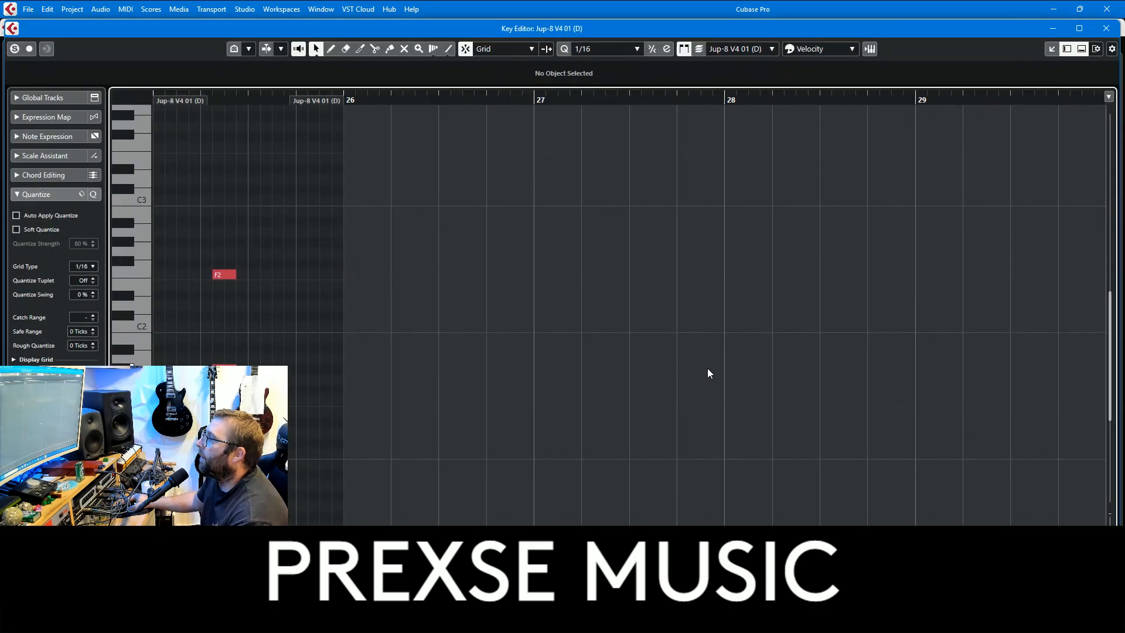
{"action": "left_click", "coordinate": [1106, 29]}
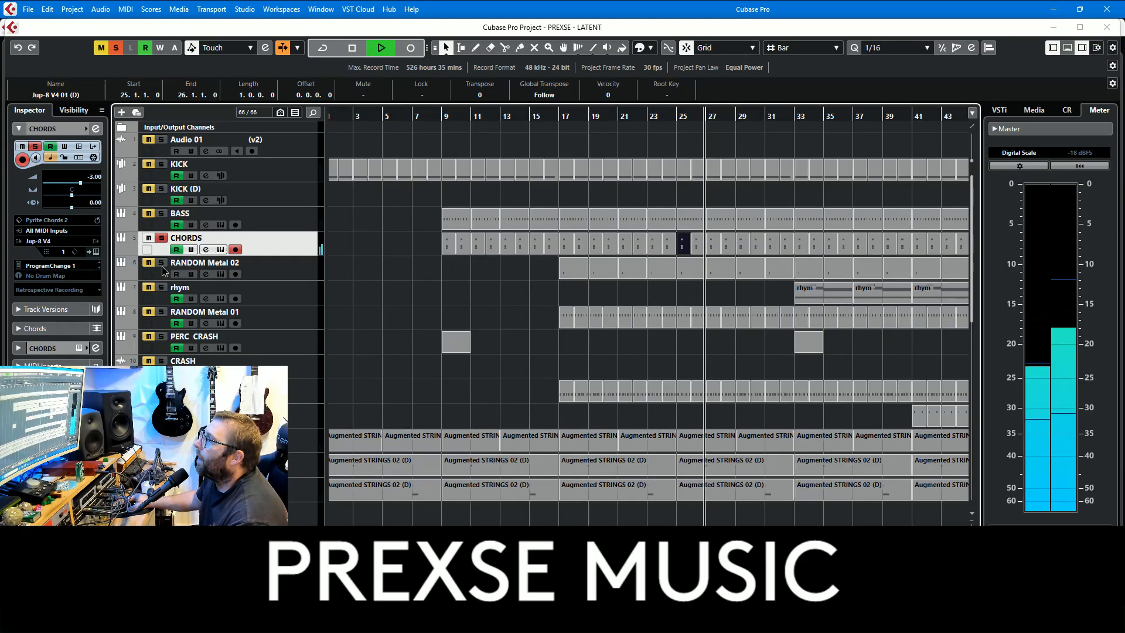
Select the RANDOM Metal 02 track, listen to it soloed with CHORDS, and deactivate all track solos
{"action": "left_click", "coordinate": [279, 265]}
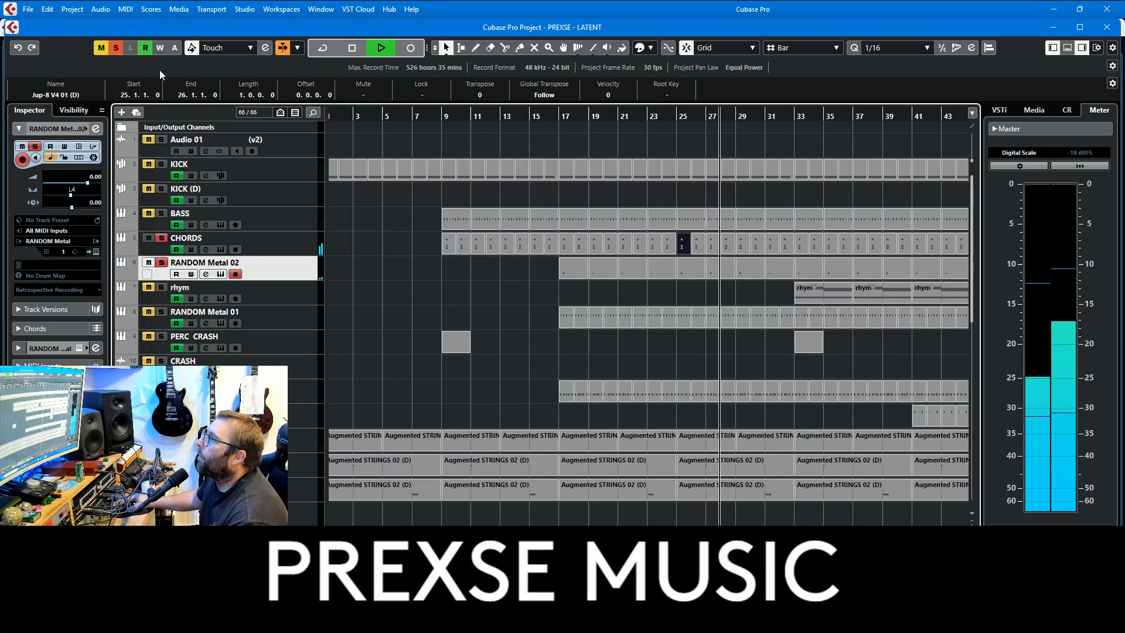
{"action": "left_click", "coordinate": [120, 47]}
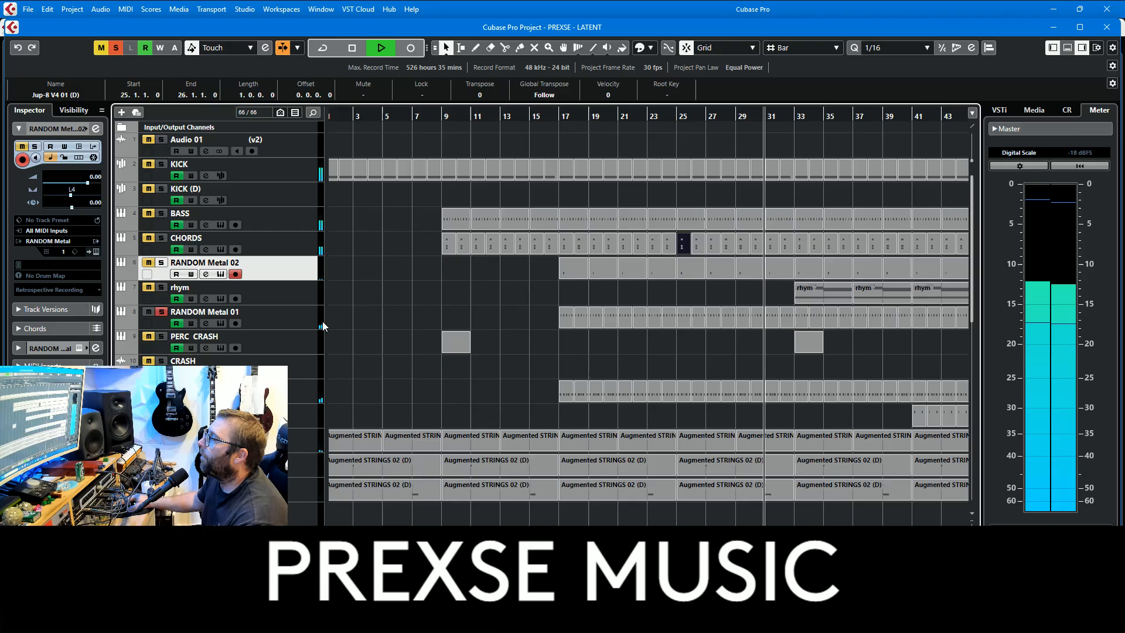
Solo the RANDOM Metal 01 and rhym tracks, reveal RANDOM Metal 01's automation lanes and stop playback
{"action": "left_click", "coordinate": [302, 318]}
{"action": "key", "text": "s"}
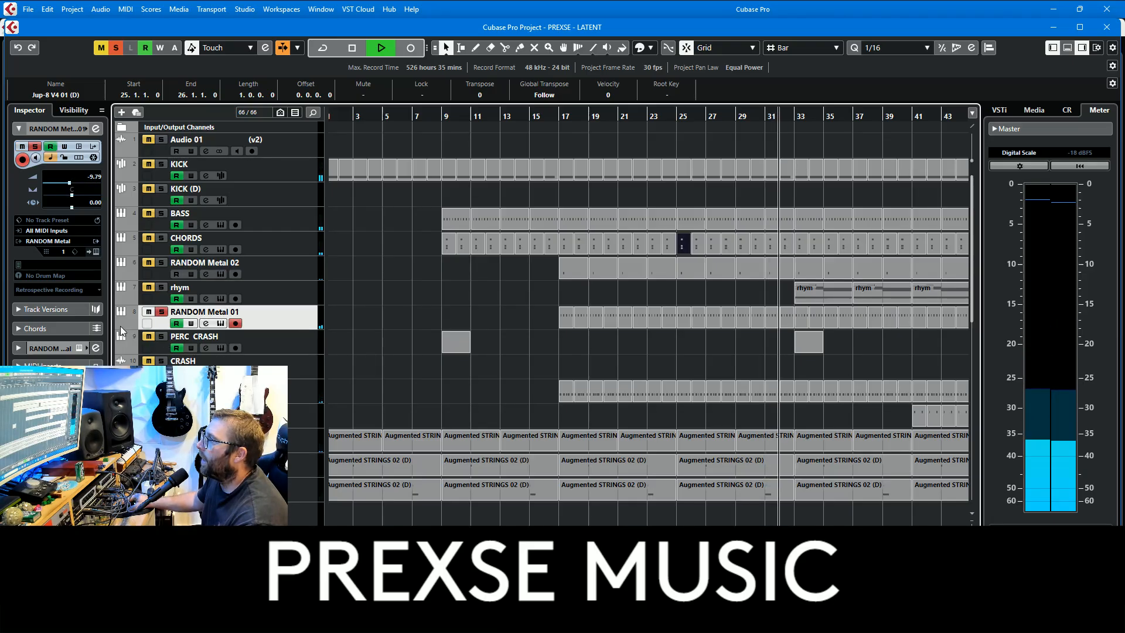
{"action": "left_click", "coordinate": [121, 322]}
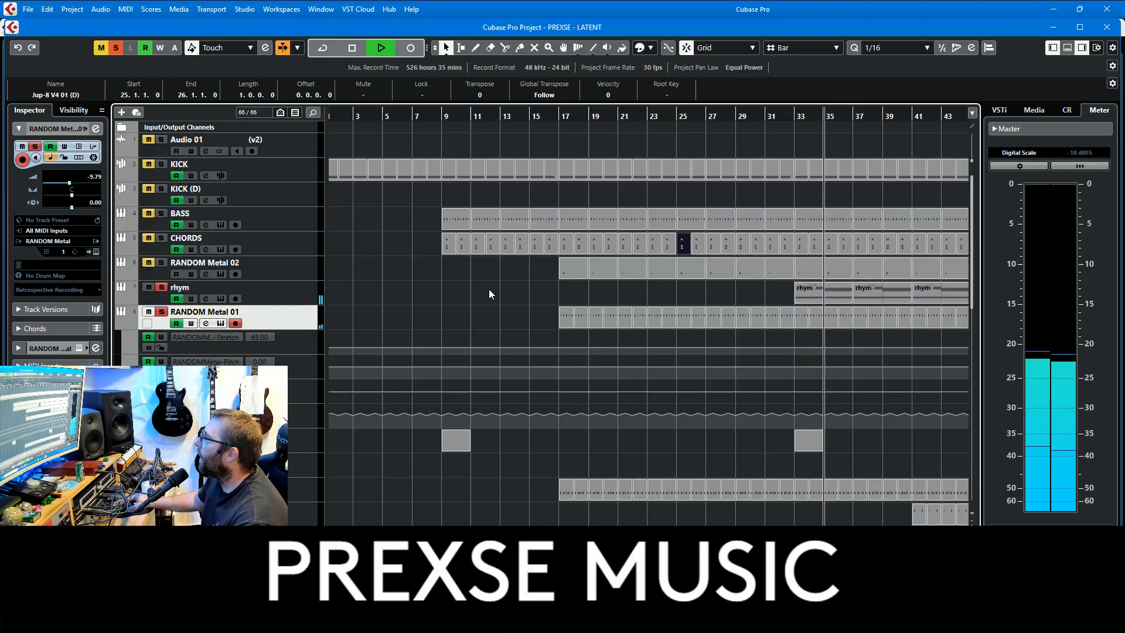
{"action": "key", "text": "space"}
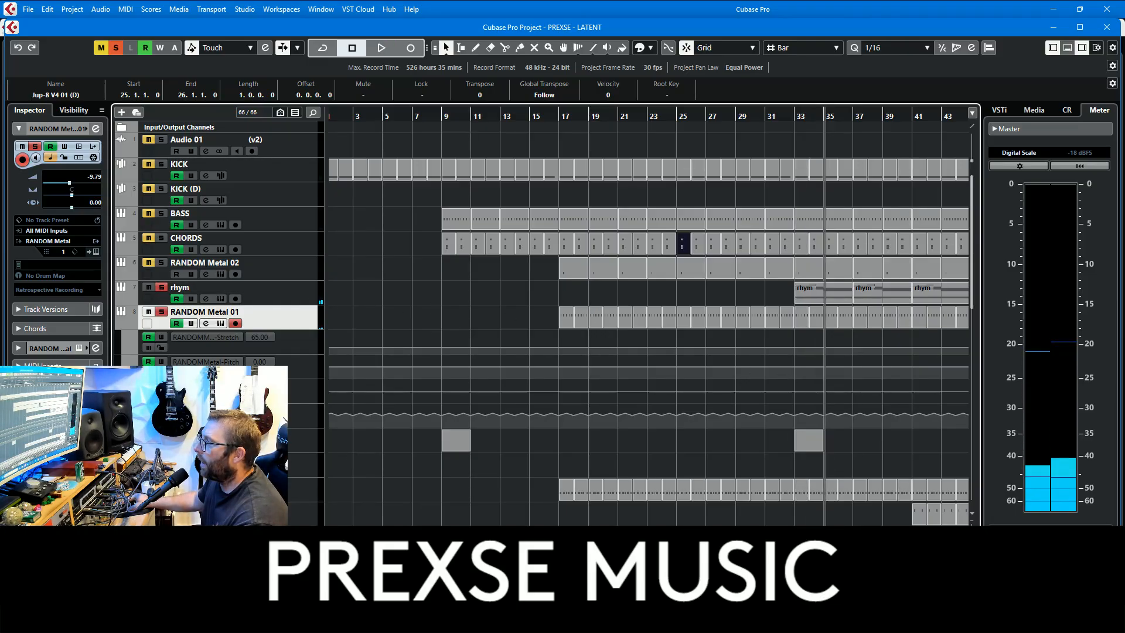
Play the CLAVE track with the soloed parts and view its Nepheton instrument, closing its window again
{"action": "left_click", "coordinate": [234, 489]}
{"action": "key", "text": "space"}
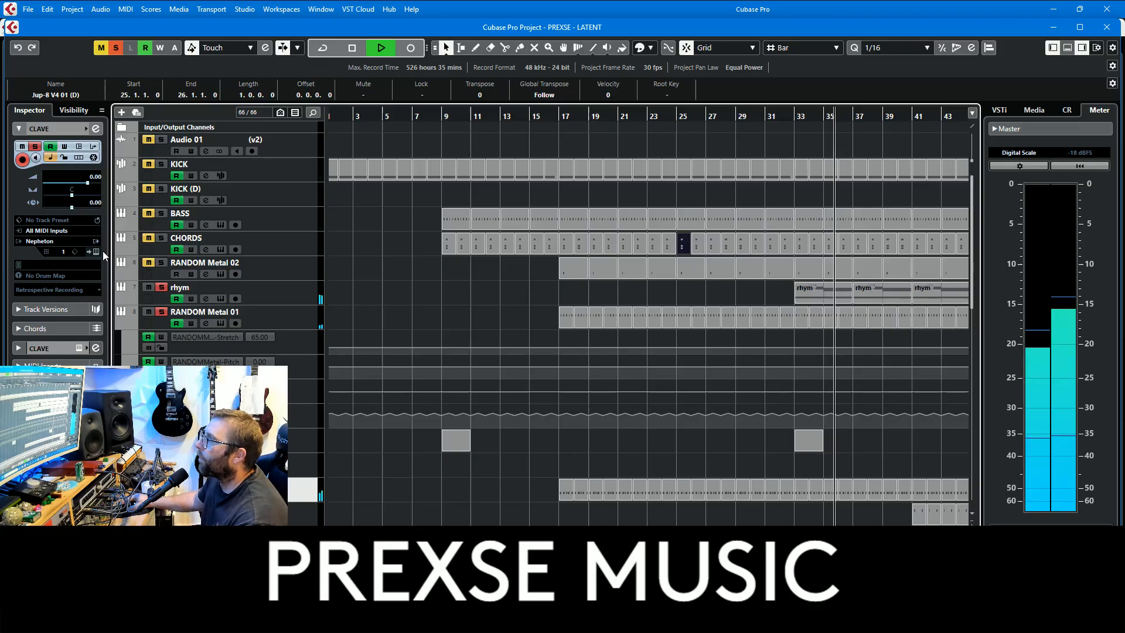
{"action": "left_click", "coordinate": [96, 251]}
{"action": "key", "text": "space"}
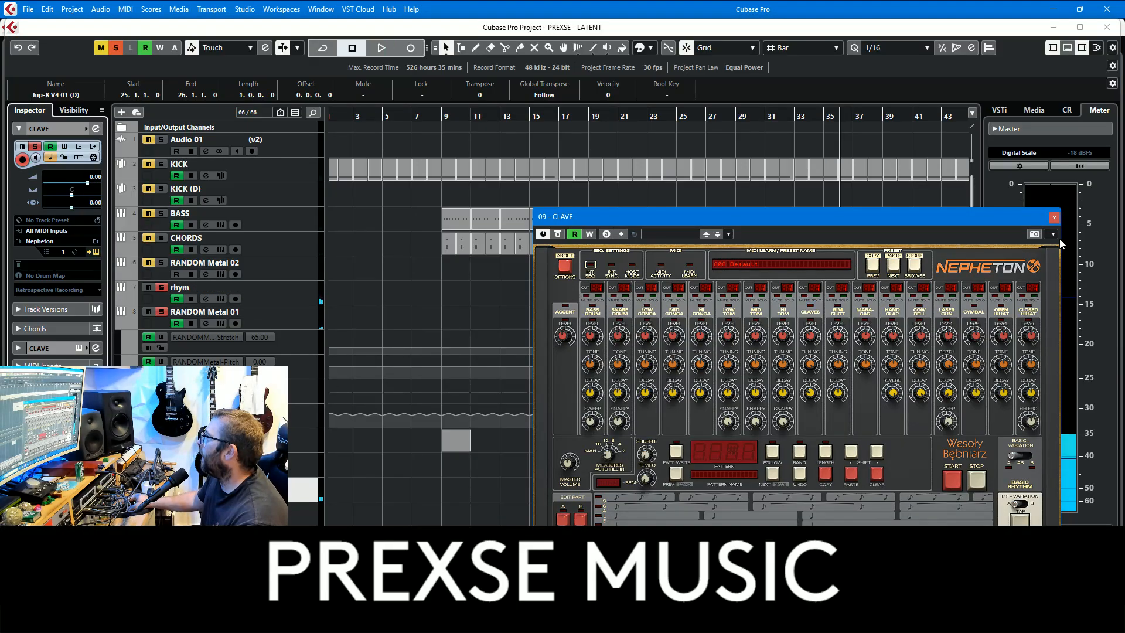
{"action": "left_click", "coordinate": [1054, 217]}
Show the CLAVE track's audio inserts and open the MFlanger effect while playing the soloed tracks
{"action": "left_click", "coordinate": [40, 348]}
{"action": "left_click", "coordinate": [42, 223]}
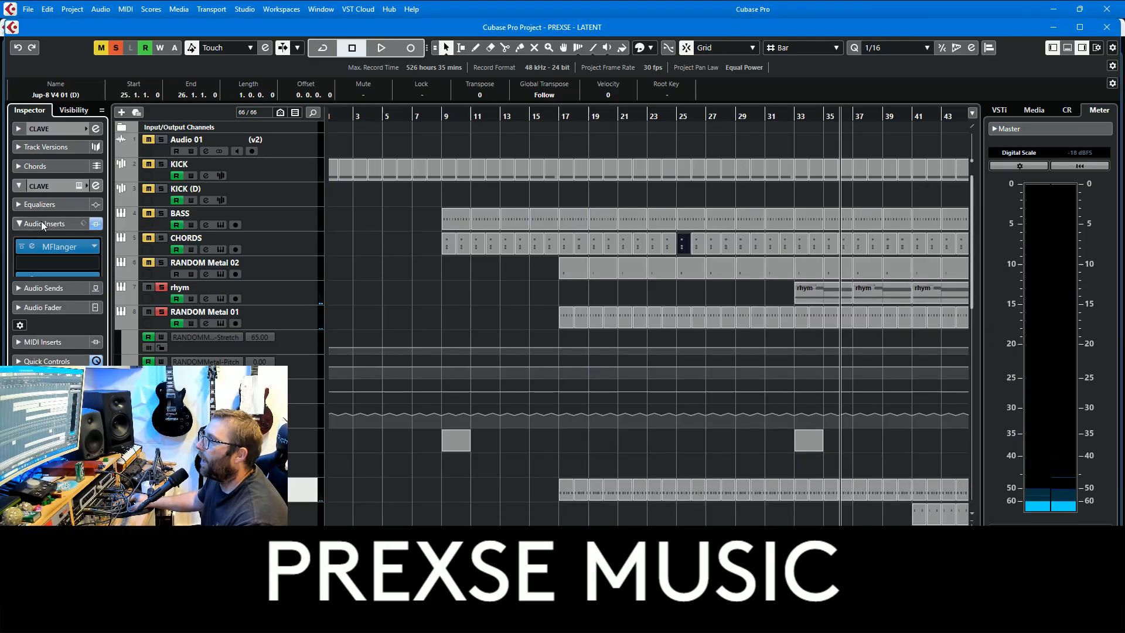
{"action": "left_click", "coordinate": [63, 248]}
{"action": "key", "text": "space"}
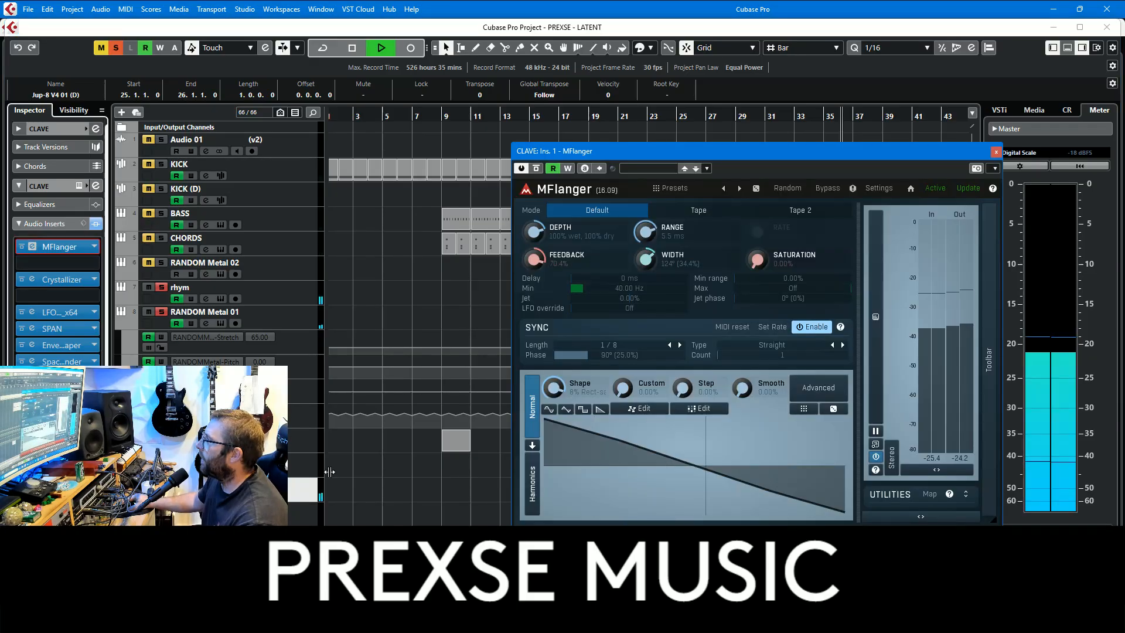
{"action": "key", "text": "space"}
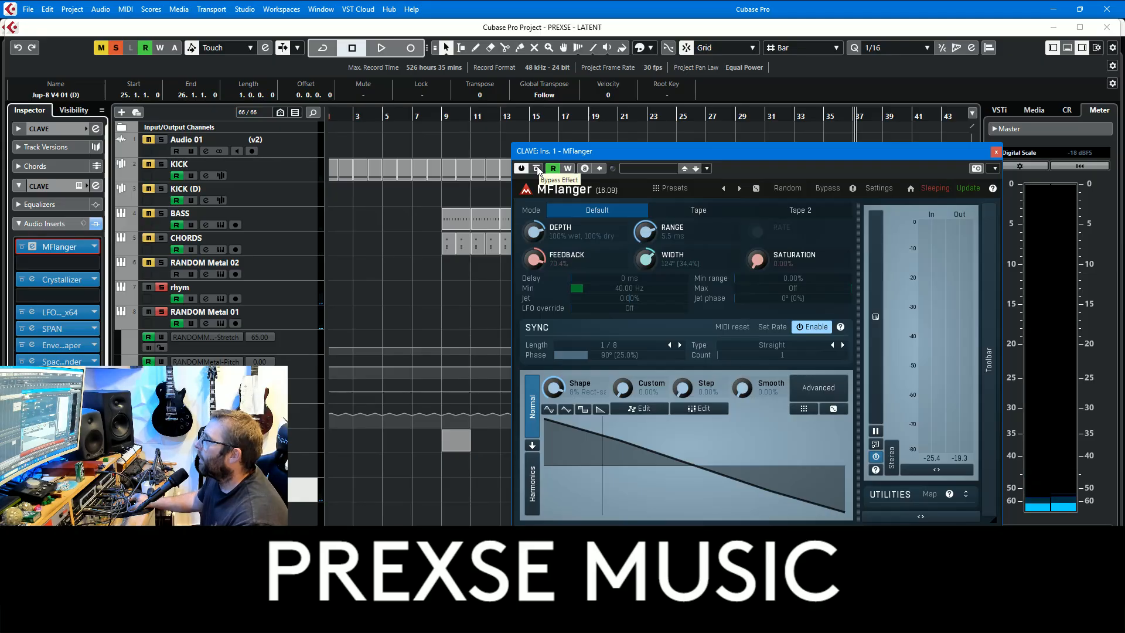
Compare the CLAVE sound with MFlanger bypassed and active during playback, and close the effect window
{"action": "left_click", "coordinate": [539, 170]}
{"action": "key", "text": "space"}
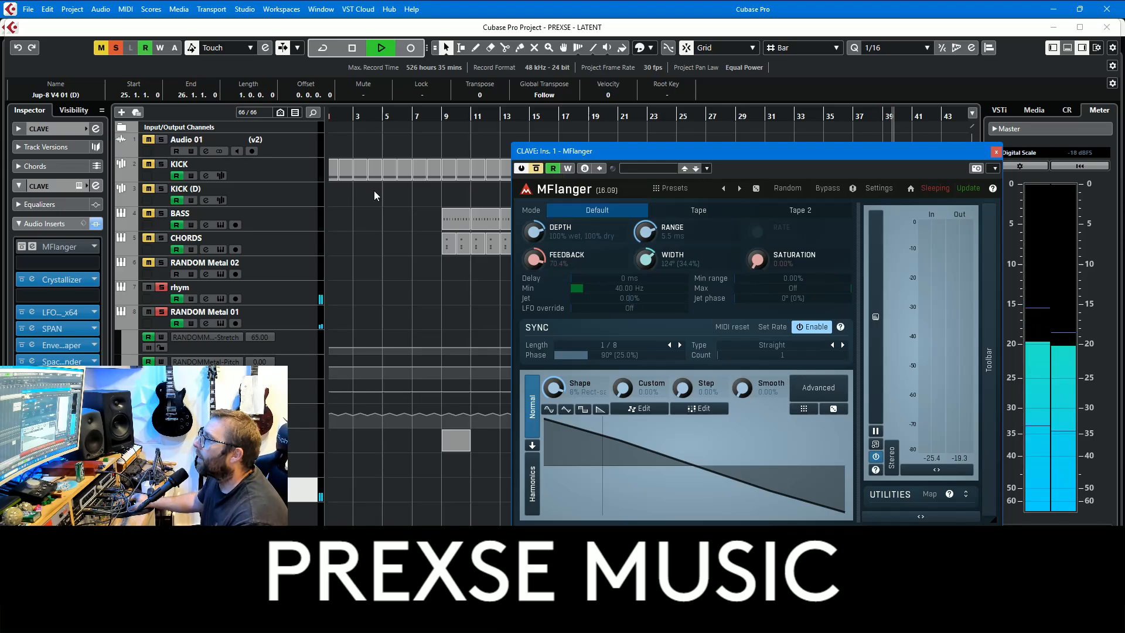
{"action": "left_click", "coordinate": [537, 169]}
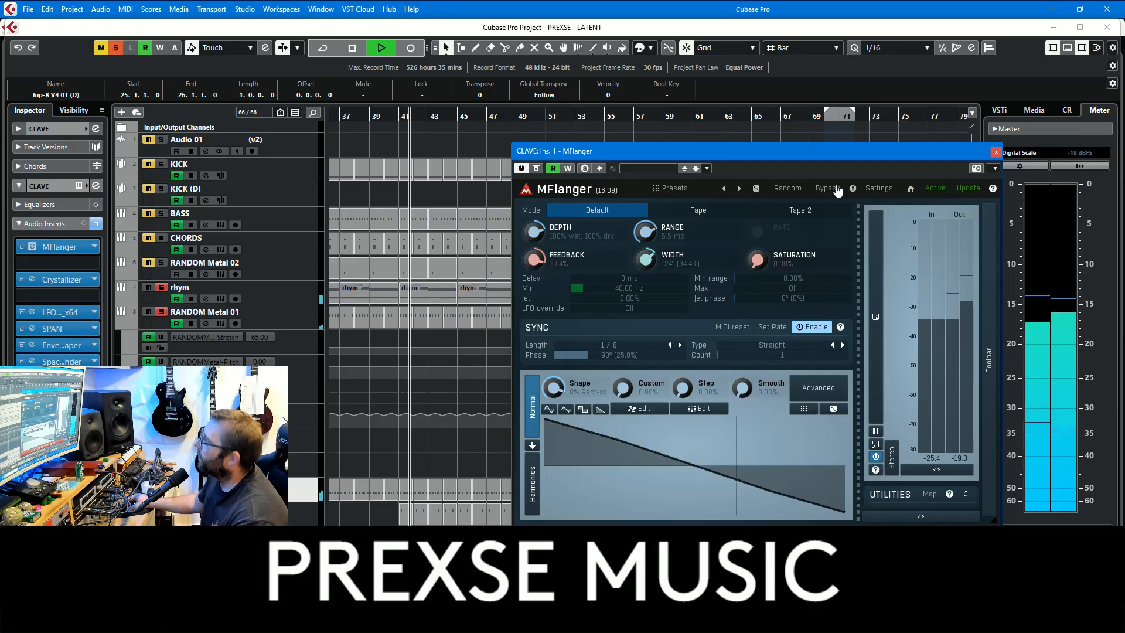
{"action": "left_click", "coordinate": [997, 151]}
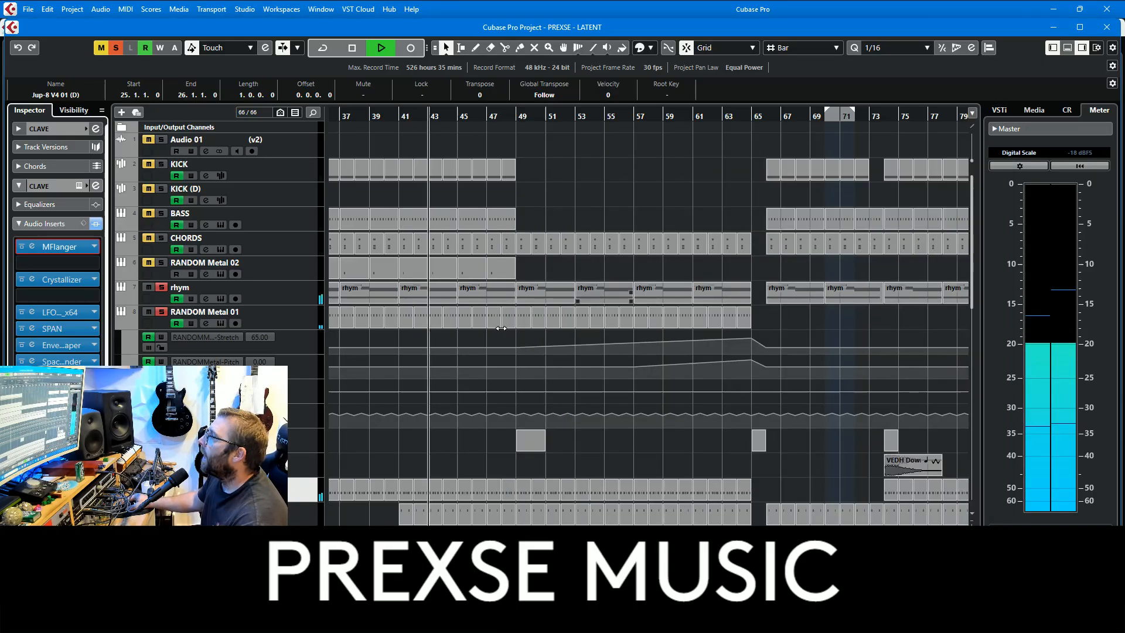
Deactivate all track solos, solo and select the PERC VOX track, and show its basic track settings in the Inspector
{"action": "left_click", "coordinate": [115, 48]}
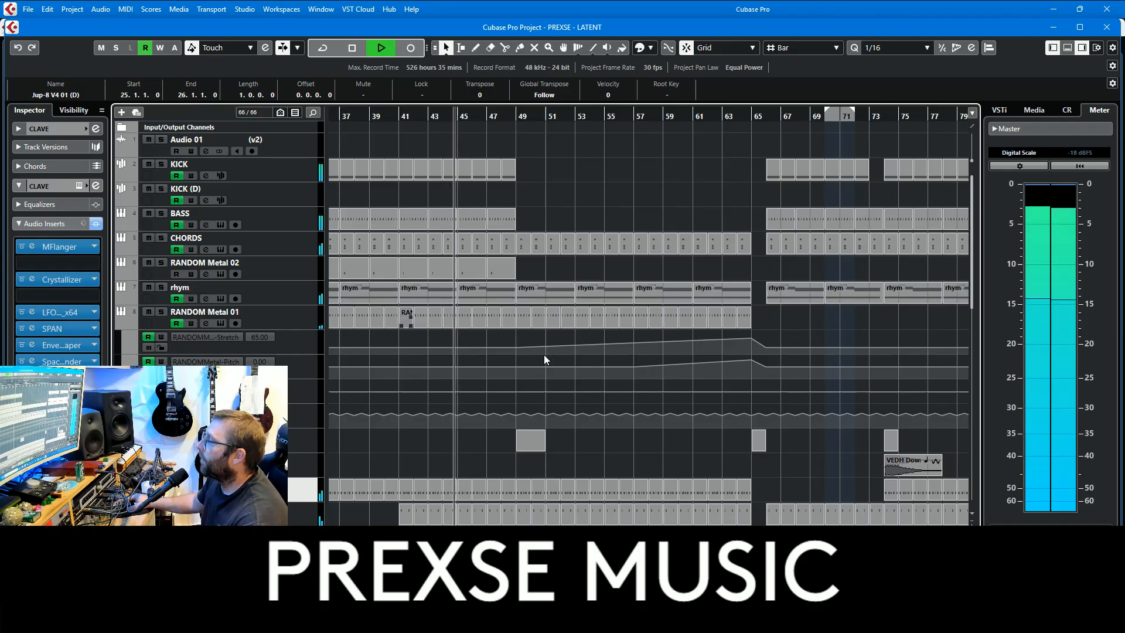
{"action": "scroll", "coordinate": [544, 354], "scroll_direction": "down", "scroll_amount": 4}
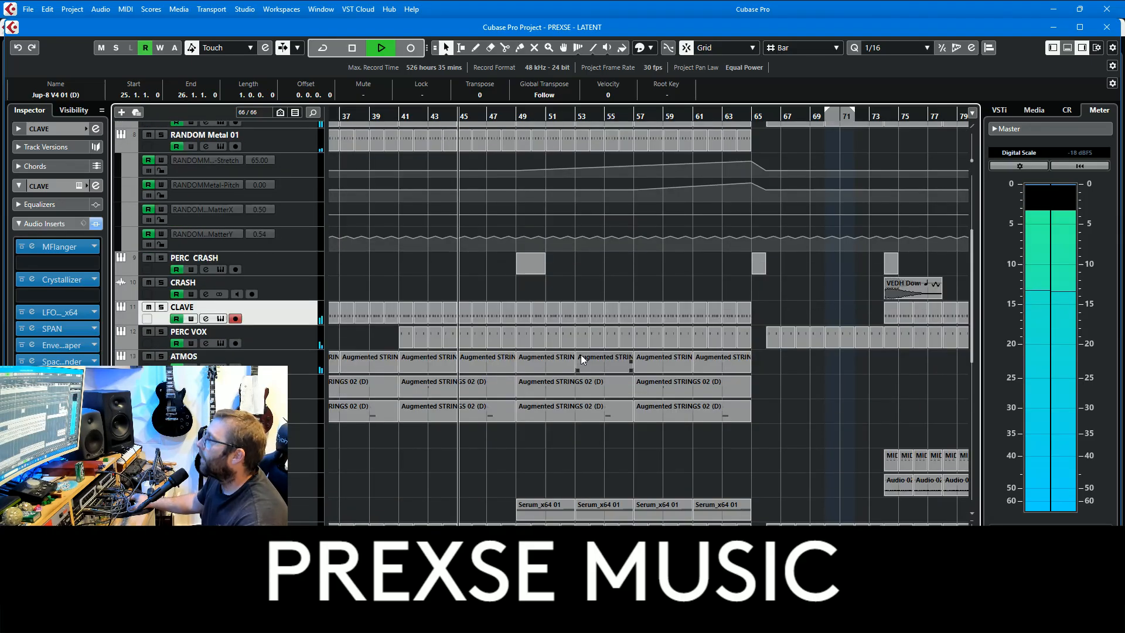
{"action": "left_click", "coordinate": [162, 331]}
{"action": "left_click", "coordinate": [272, 342]}
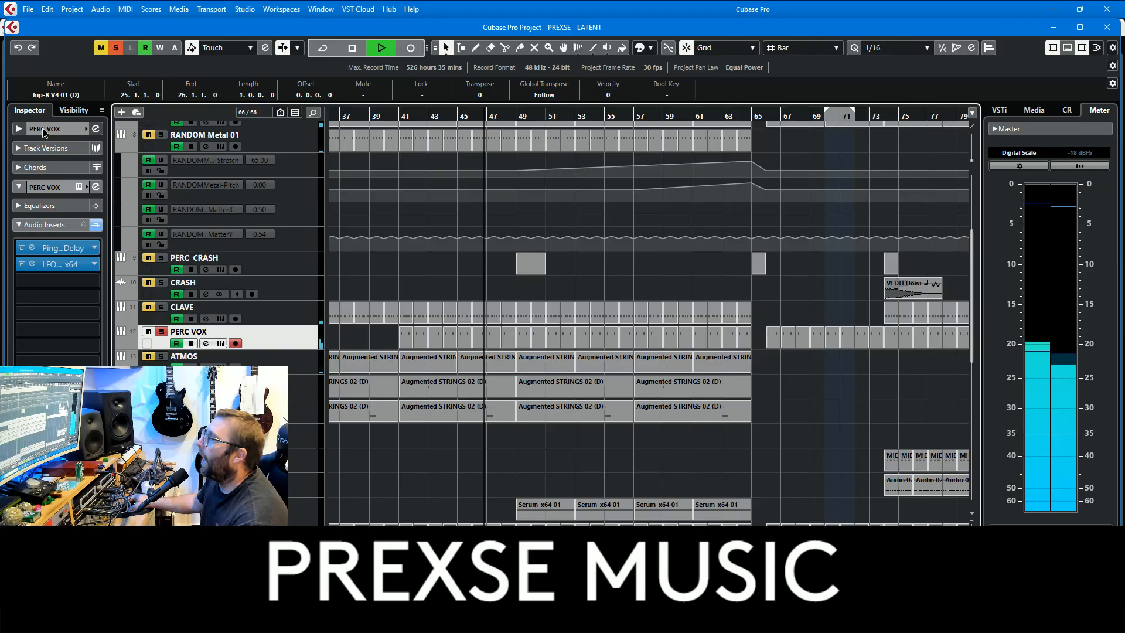
{"action": "left_click", "coordinate": [42, 128]}
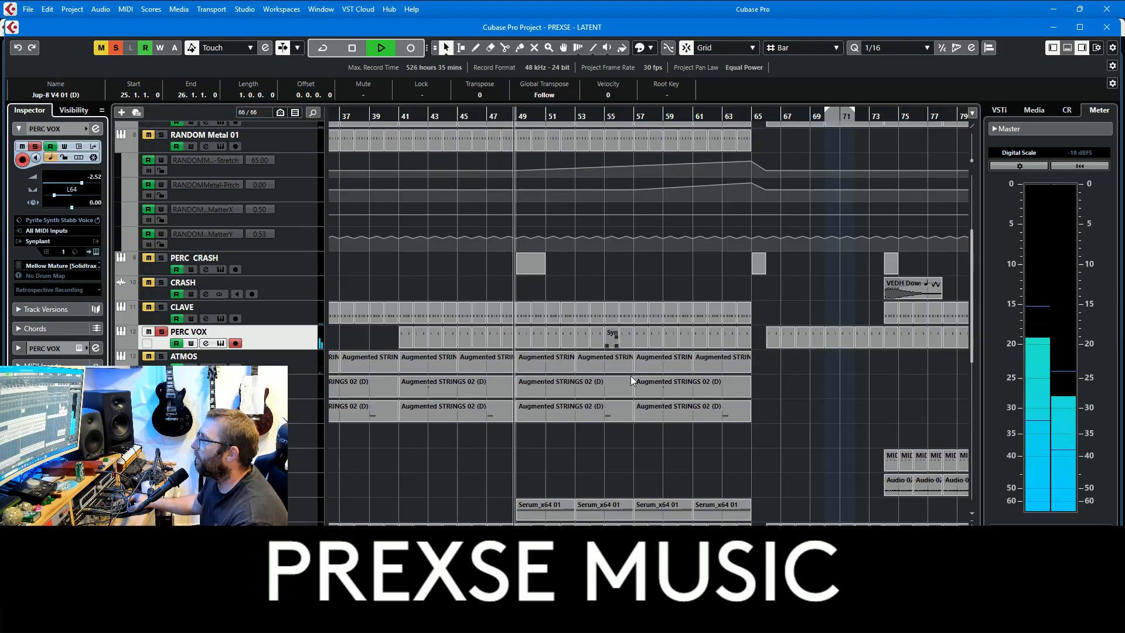
View the PERC VOX track's Synplant instrument and audio inserts, returning to its basic track settings
{"action": "scroll", "coordinate": [575, 502], "scroll_direction": "down", "scroll_amount": 4}
{"action": "scroll", "coordinate": [574, 498], "scroll_direction": "up", "scroll_amount": 4}
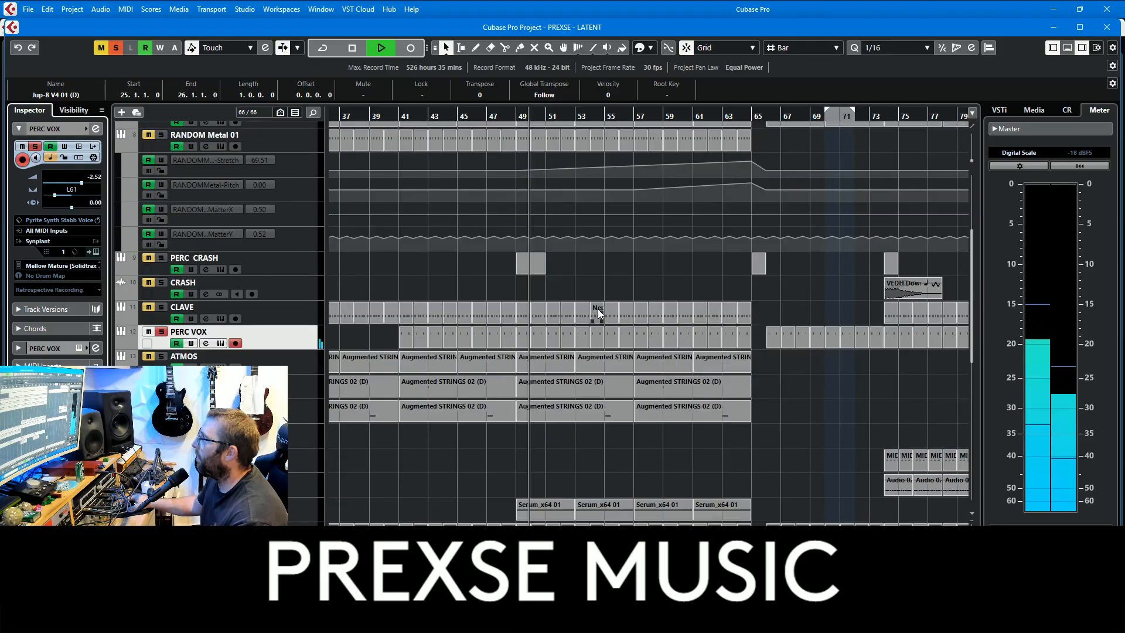
{"action": "left_click", "coordinate": [94, 251]}
{"action": "left_click", "coordinate": [637, 79]}
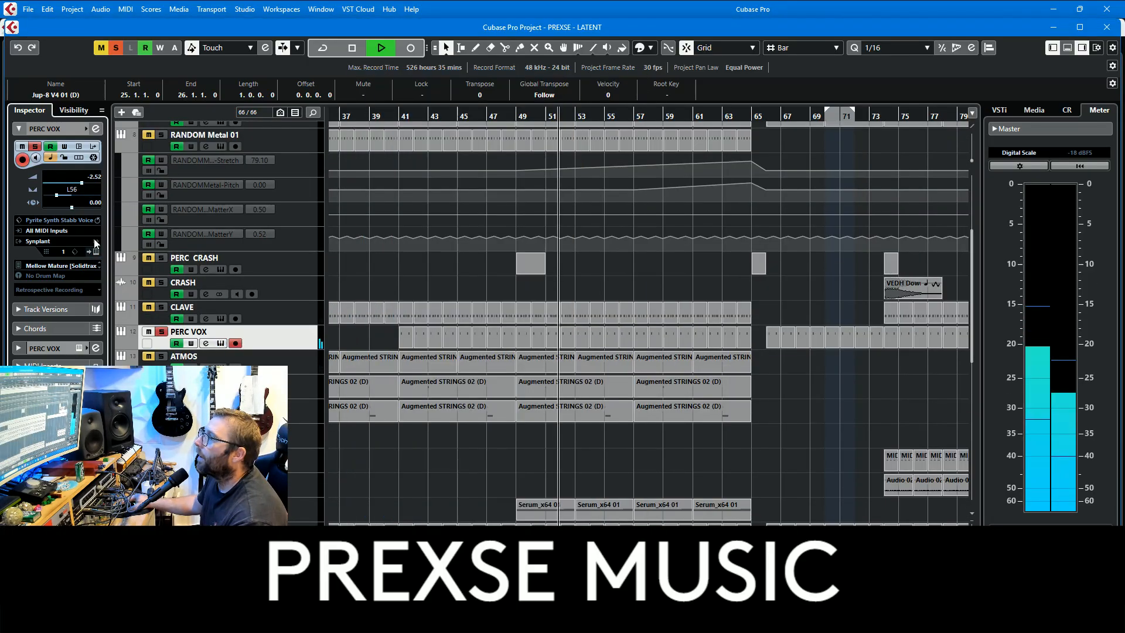
{"action": "left_click", "coordinate": [45, 348]}
{"action": "left_click", "coordinate": [52, 227]}
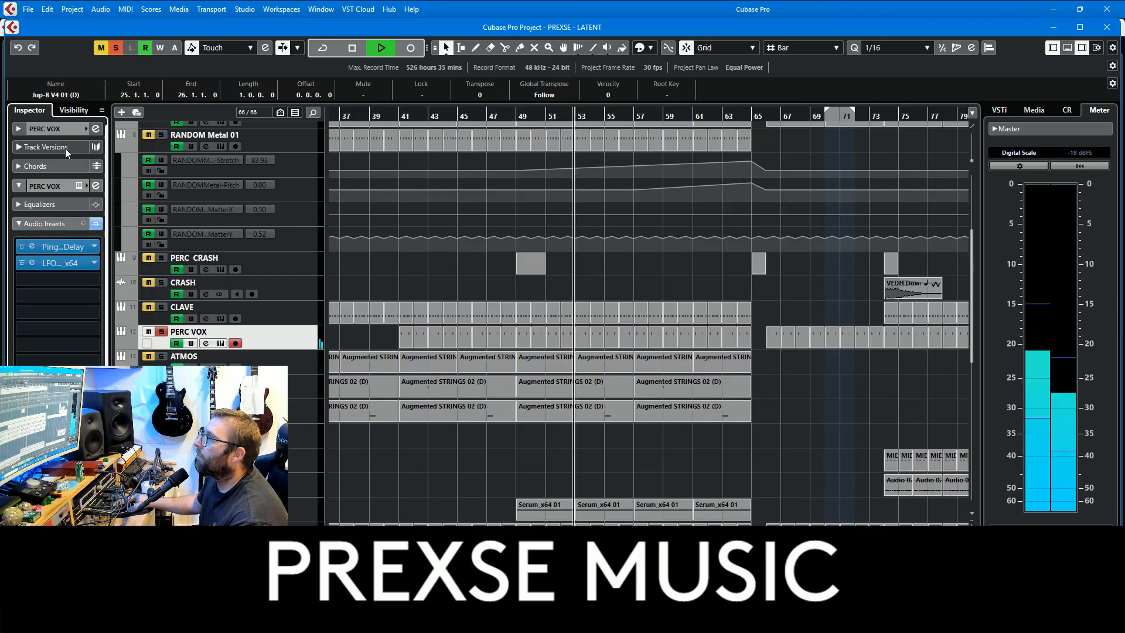
{"action": "left_click", "coordinate": [45, 128]}
Add the ATMOS track to the solo, deactivate all track solos and move the playhead to about bar 49
{"action": "left_click", "coordinate": [162, 356]}
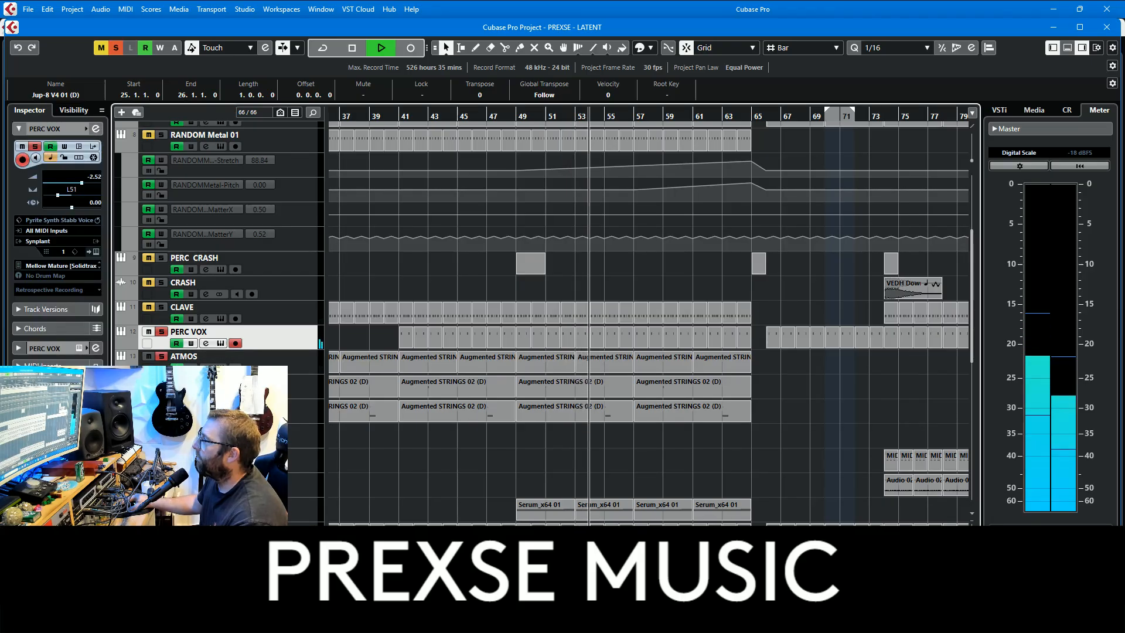
{"action": "left_click", "coordinate": [116, 48]}
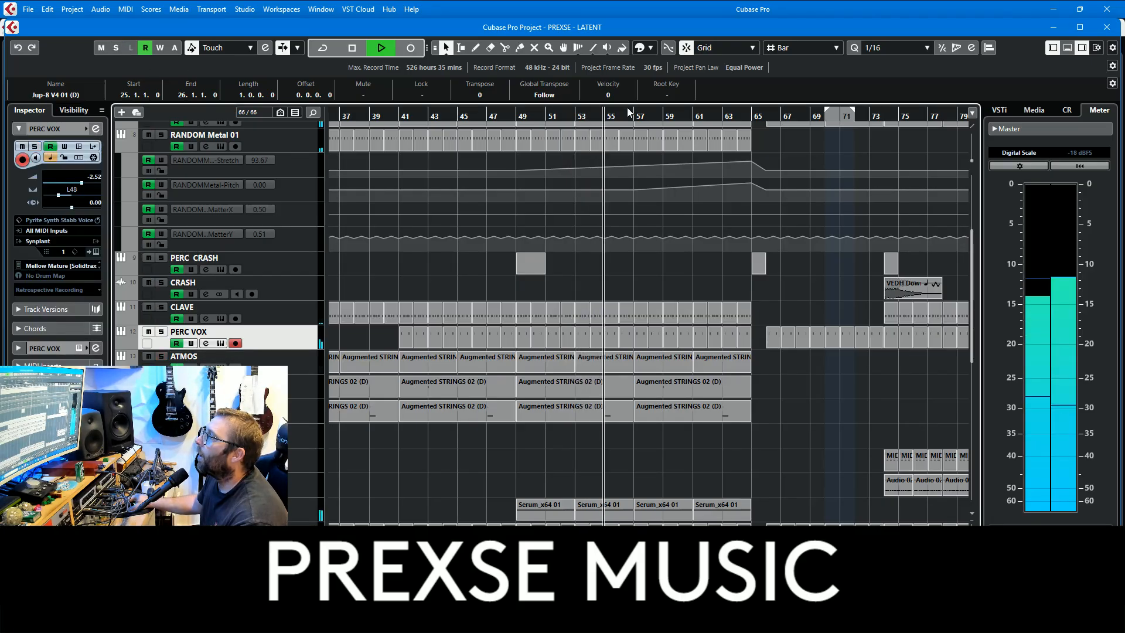
{"action": "left_click", "coordinate": [511, 115]}
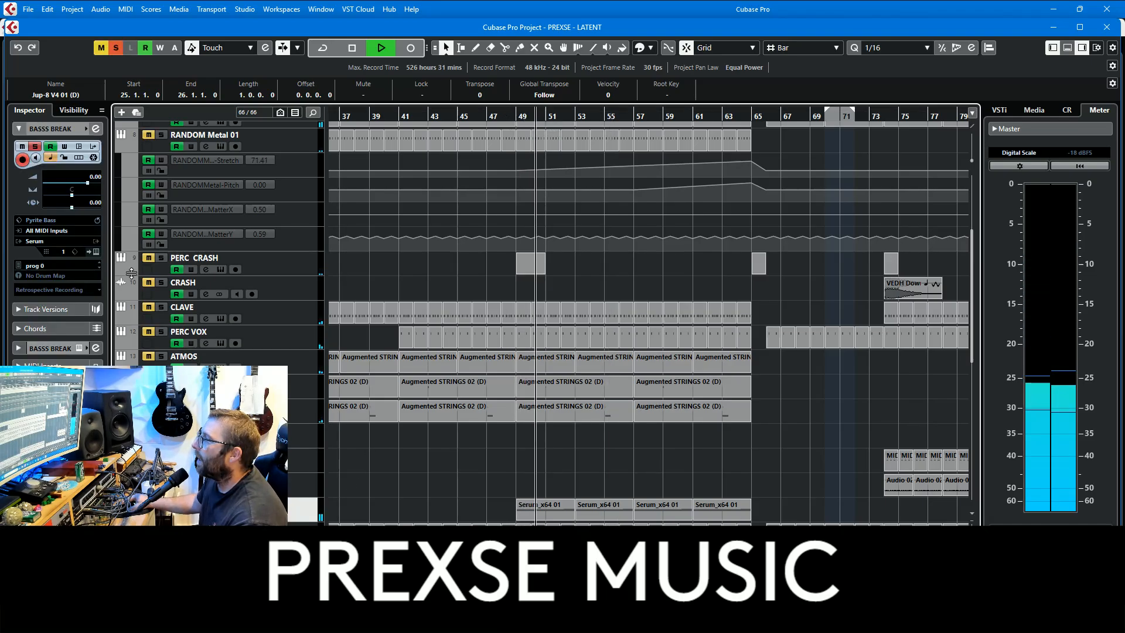
View the BASSS BREAK track's Serum instrument, and examine the automation lanes of BASSS BREAK, FAST HAT and MAIN LEAD during soloed playback
{"action": "left_click", "coordinate": [96, 253]}
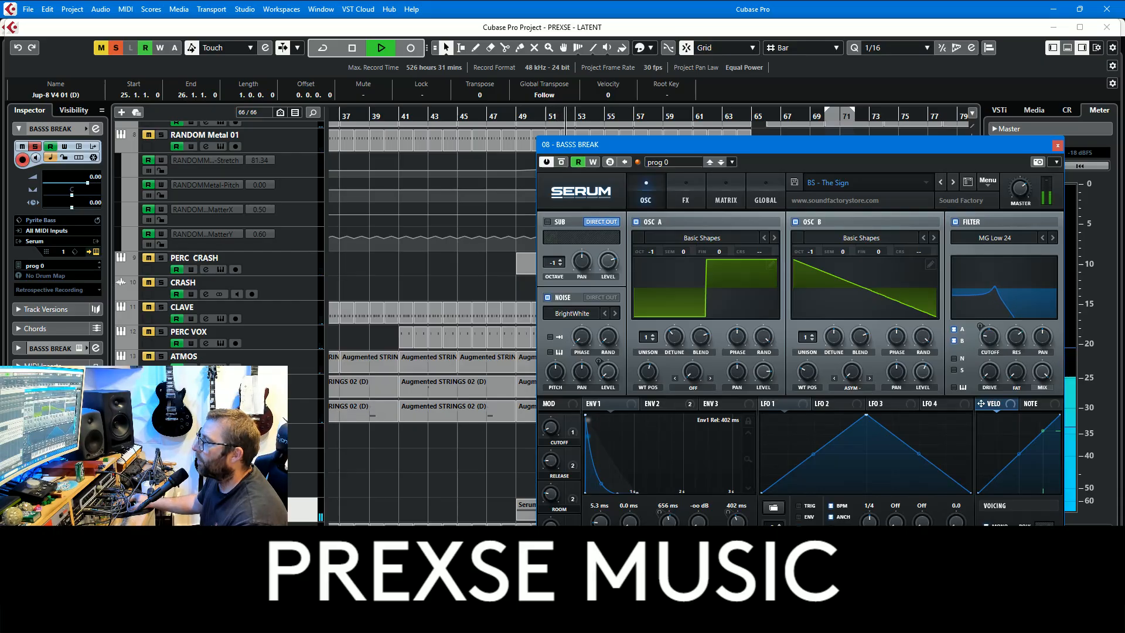
{"action": "left_click", "coordinate": [1057, 144]}
{"action": "scroll", "coordinate": [646, 352], "scroll_direction": "down", "scroll_amount": 6}
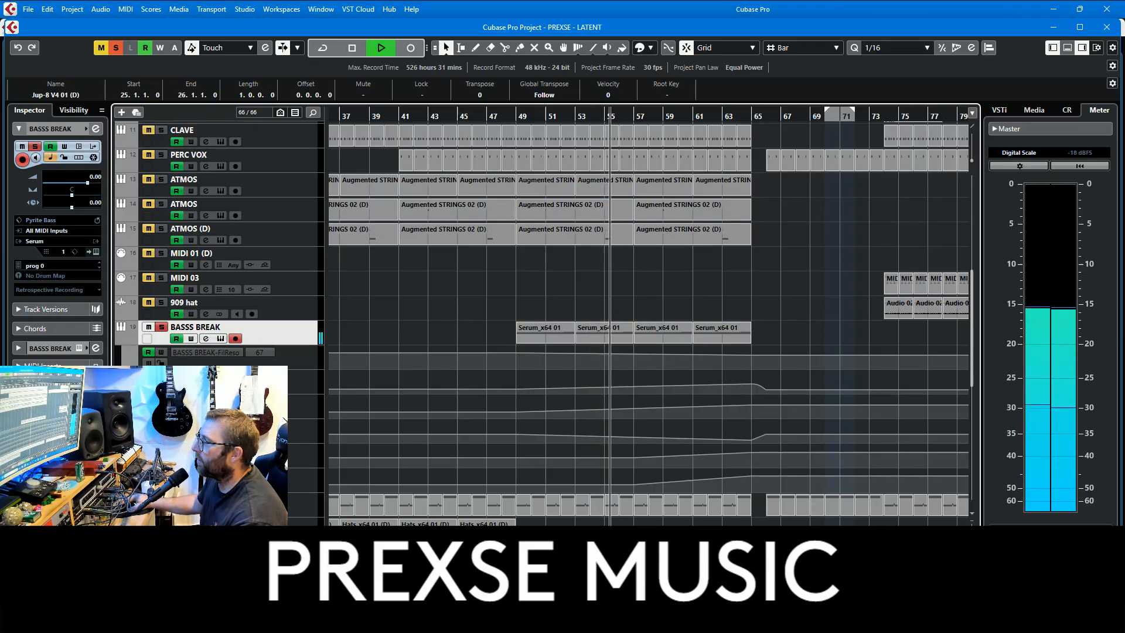
{"action": "scroll", "coordinate": [690, 411], "scroll_direction": "down", "scroll_amount": 5}
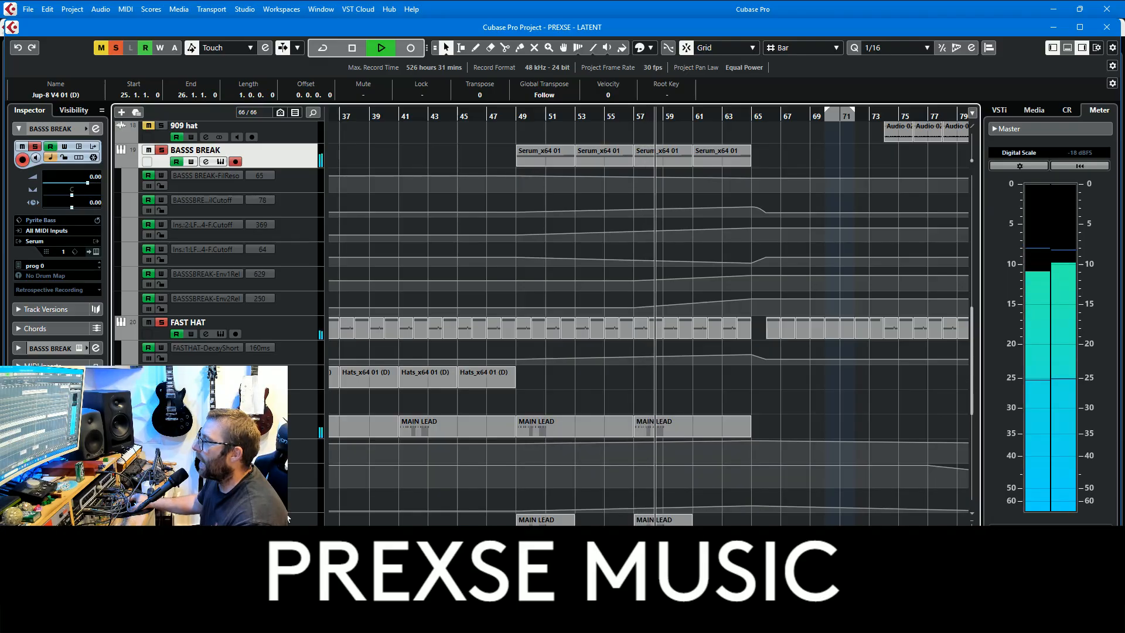
{"action": "scroll", "coordinate": [689, 296], "scroll_direction": "down", "scroll_amount": 5}
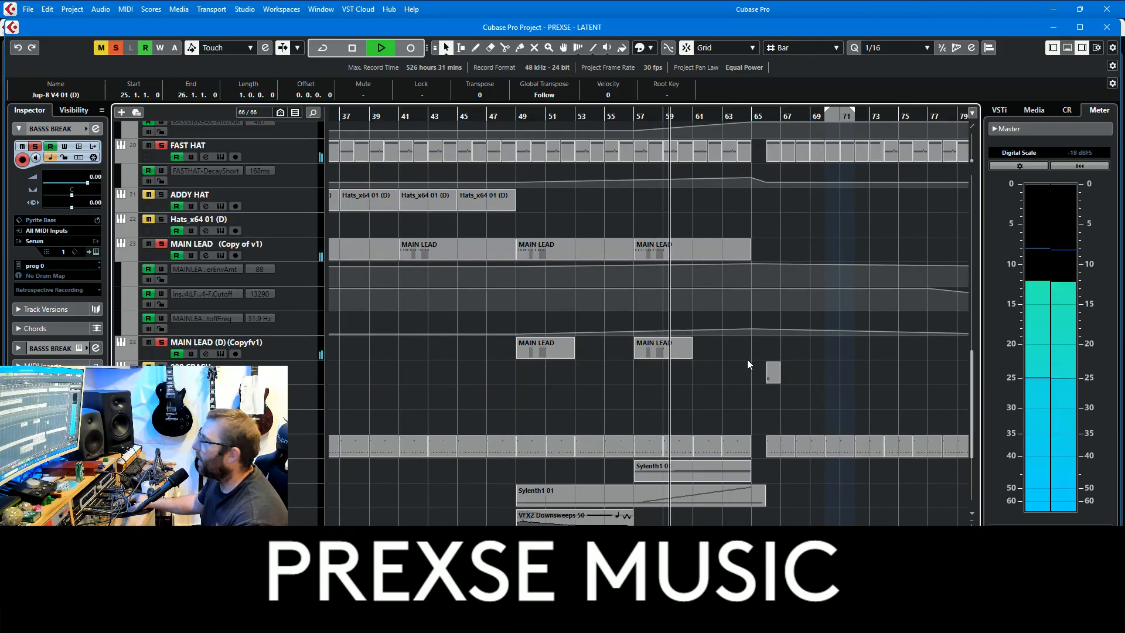
{"action": "key", "text": "space"}
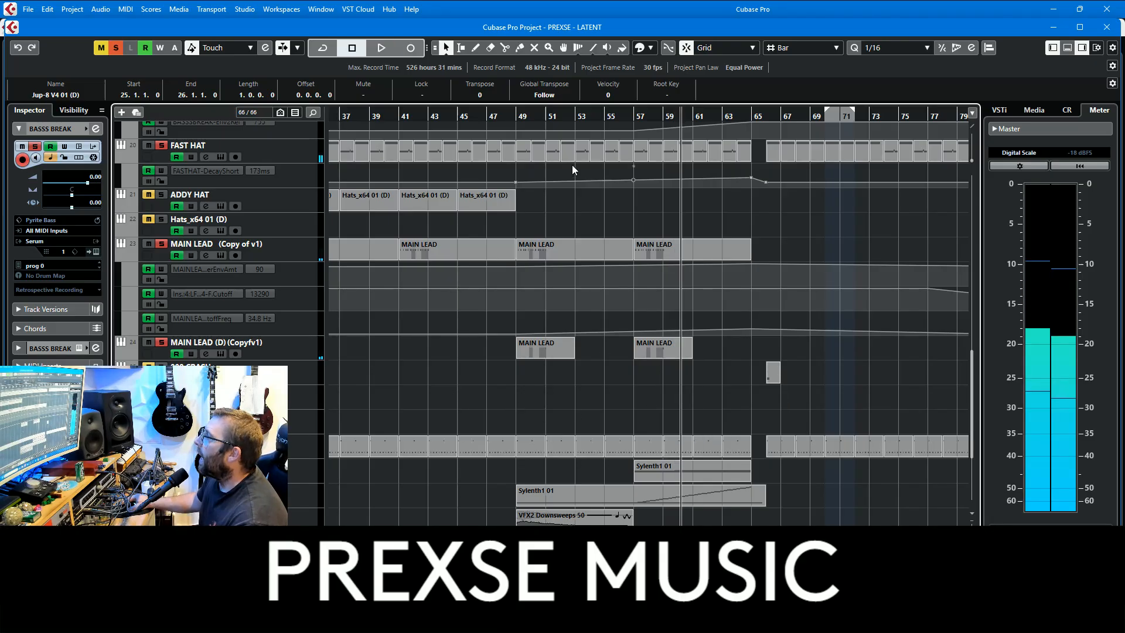
Play from bar 49 with the riser track soloed and view its Sylenth1 instrument, closing the window again
{"action": "left_click", "coordinate": [515, 115]}
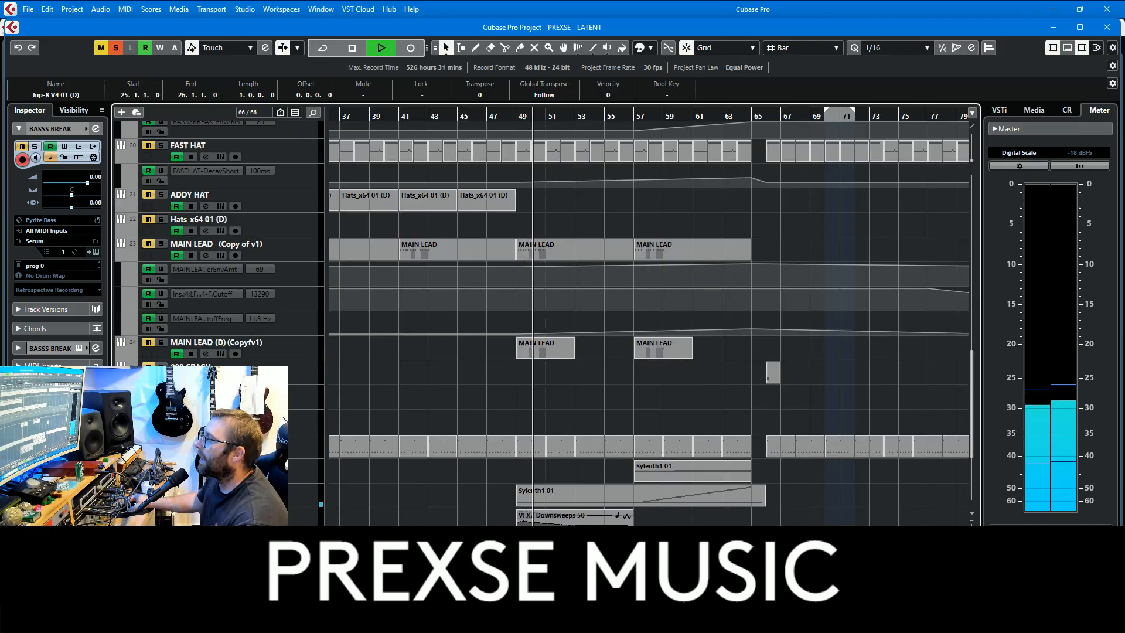
{"action": "left_click", "coordinate": [305, 495]}
{"action": "left_click", "coordinate": [95, 251]}
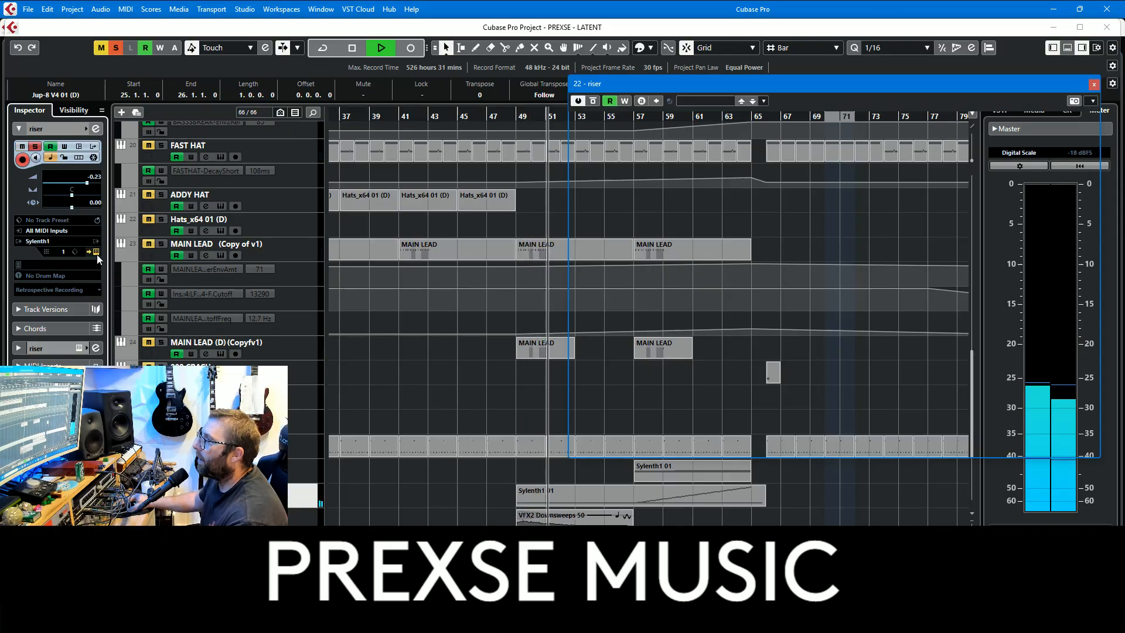
{"action": "left_click", "coordinate": [1094, 84]}
Open the riser part starting at bar 49 in the Key Editor, examine its rising MIDI note sequence during playback, and close the editor
{"action": "key", "text": "space"}
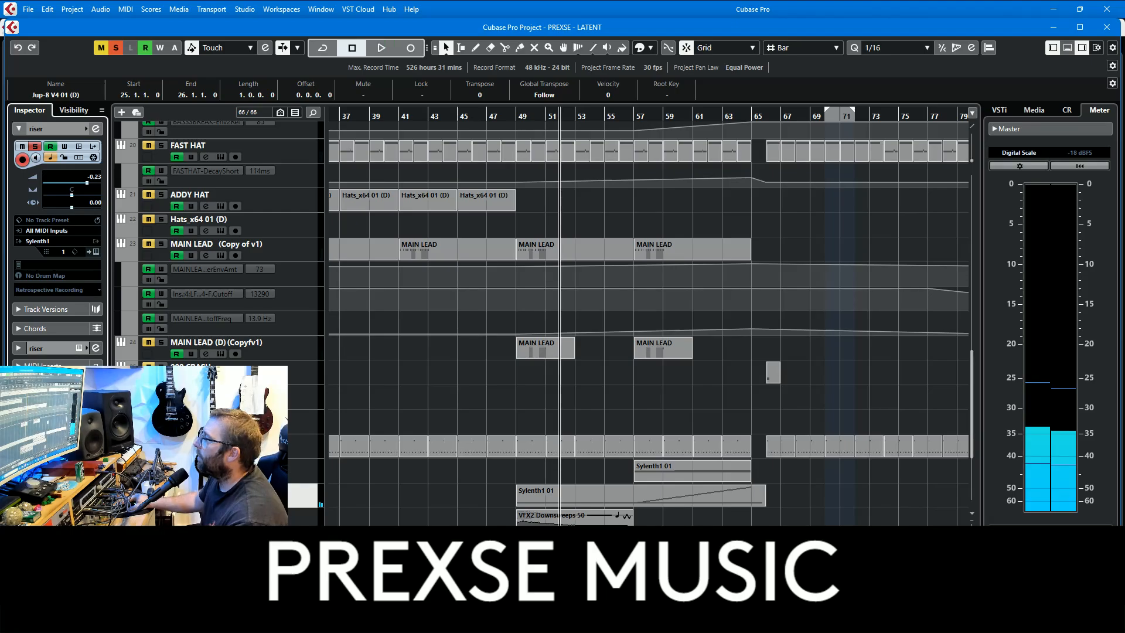
{"action": "double_click", "coordinate": [573, 495]}
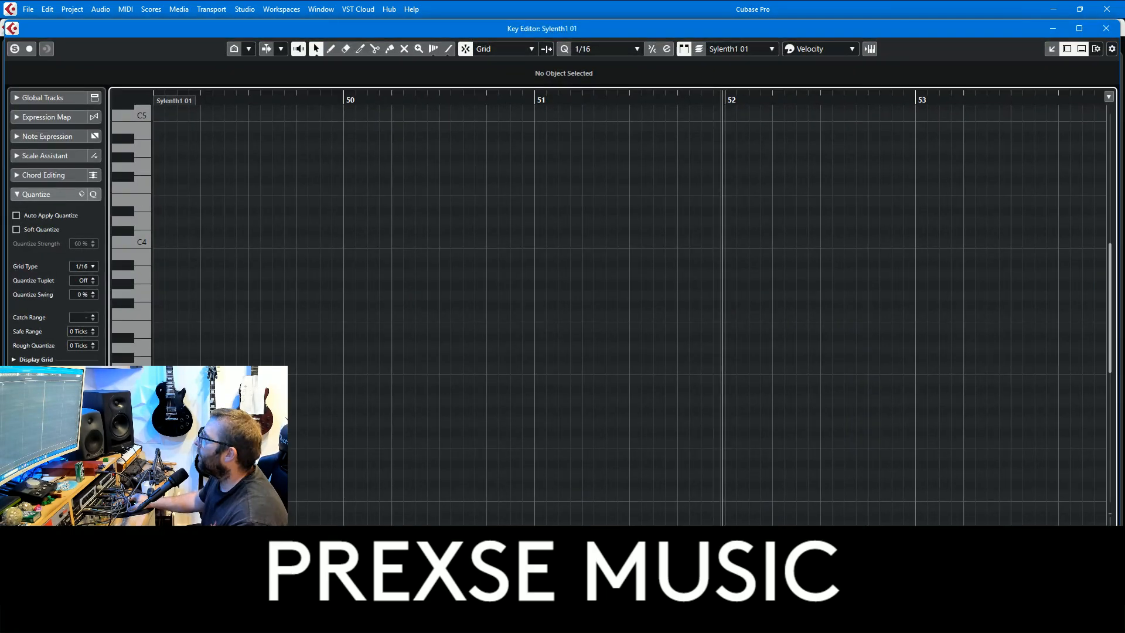
{"action": "scroll", "coordinate": [935, 376], "scroll_direction": "down", "scroll_amount": 10}
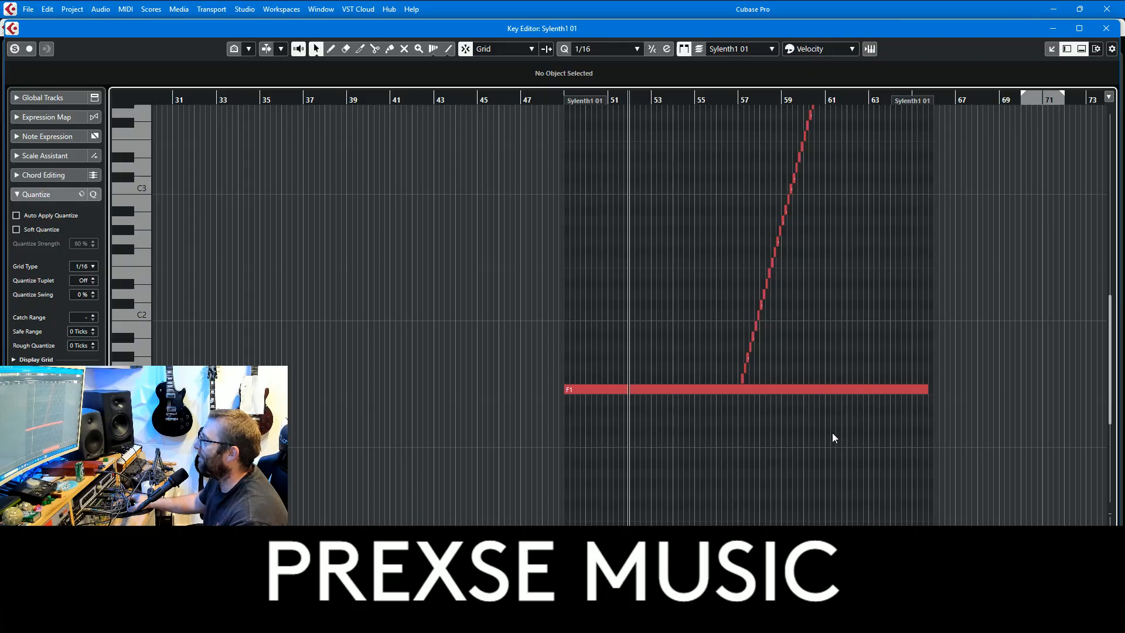
{"action": "scroll", "coordinate": [835, 434], "scroll_direction": "up", "scroll_amount": 8}
{"action": "scroll", "coordinate": [852, 426], "scroll_direction": "down", "scroll_amount": 6}
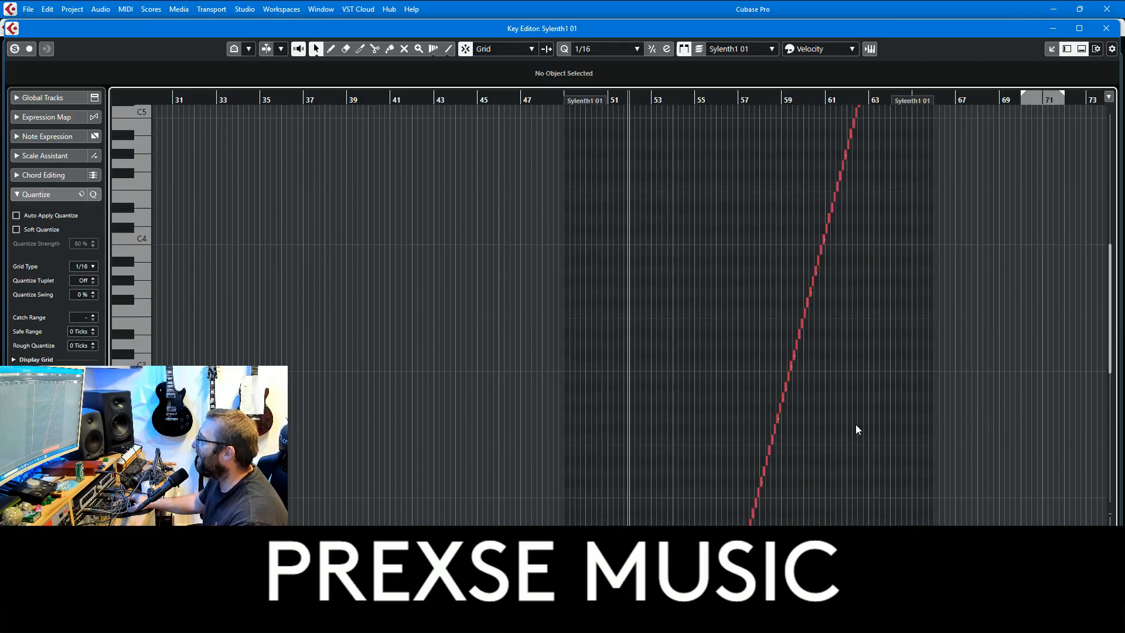
{"action": "scroll", "coordinate": [855, 429], "scroll_direction": "down", "scroll_amount": 3}
{"action": "key", "text": "space"}
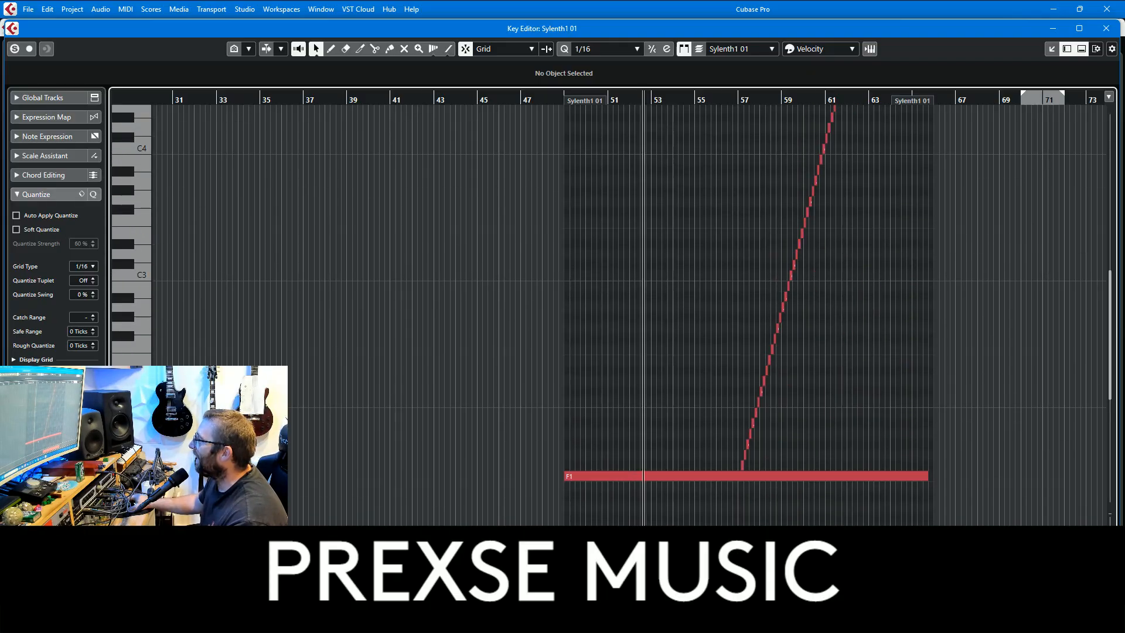
{"action": "key", "text": "h"}
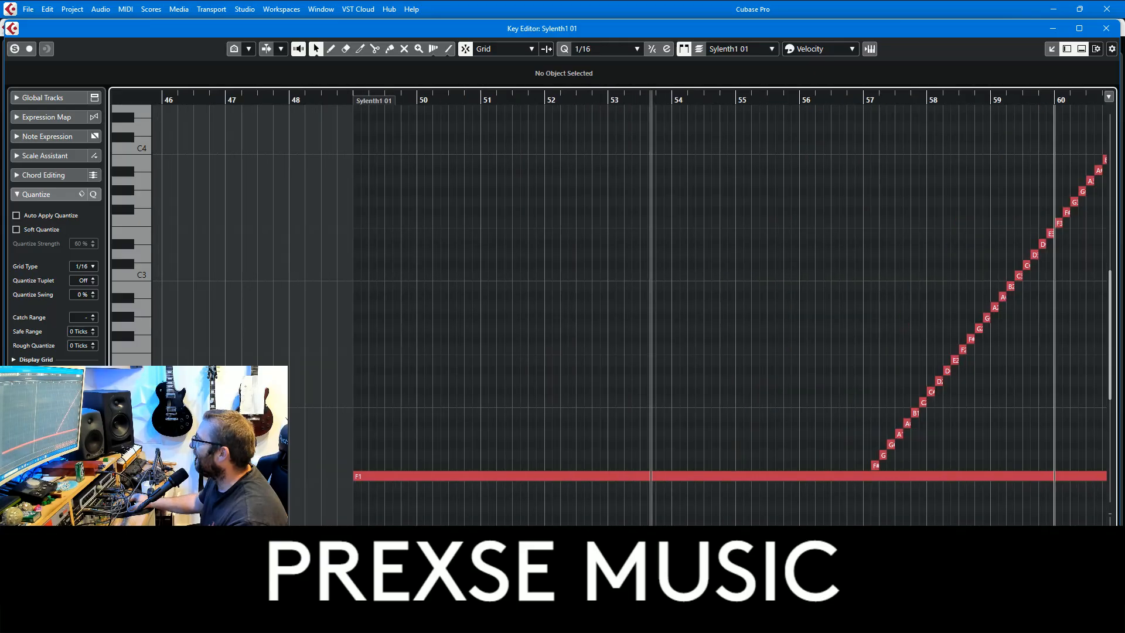
{"action": "scroll", "coordinate": [820, 499], "scroll_direction": "right", "scroll_amount": 6}
{"action": "scroll", "coordinate": [825, 502], "scroll_direction": "up", "scroll_amount": 3}
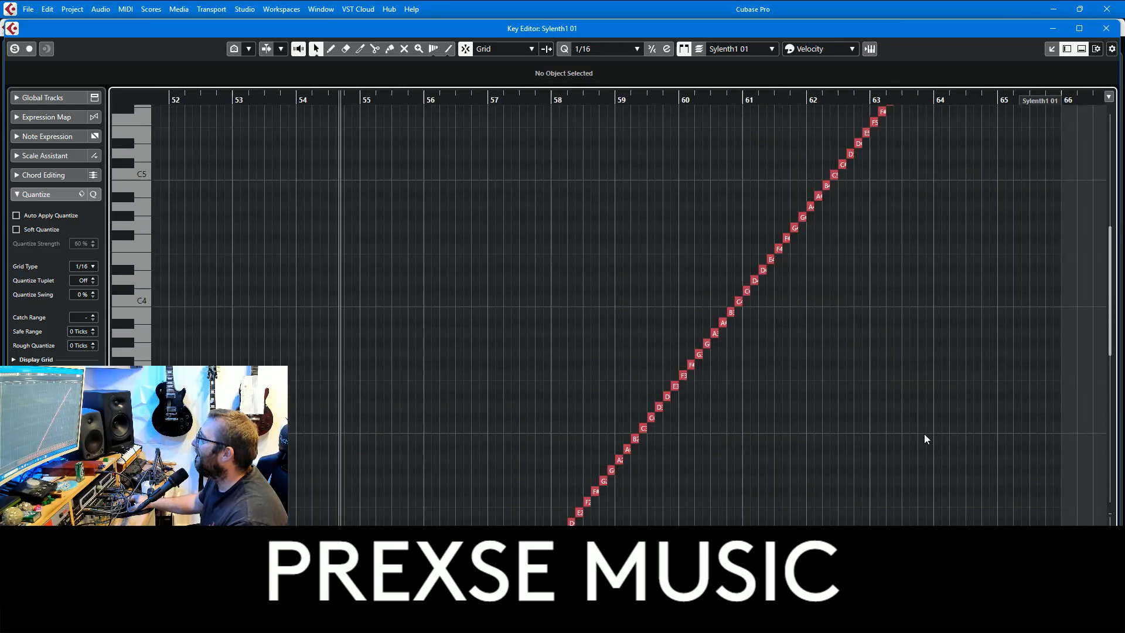
{"action": "scroll", "coordinate": [919, 438], "scroll_direction": "down", "scroll_amount": 4}
{"action": "scroll", "coordinate": [917, 441], "scroll_direction": "up", "scroll_amount": 10}
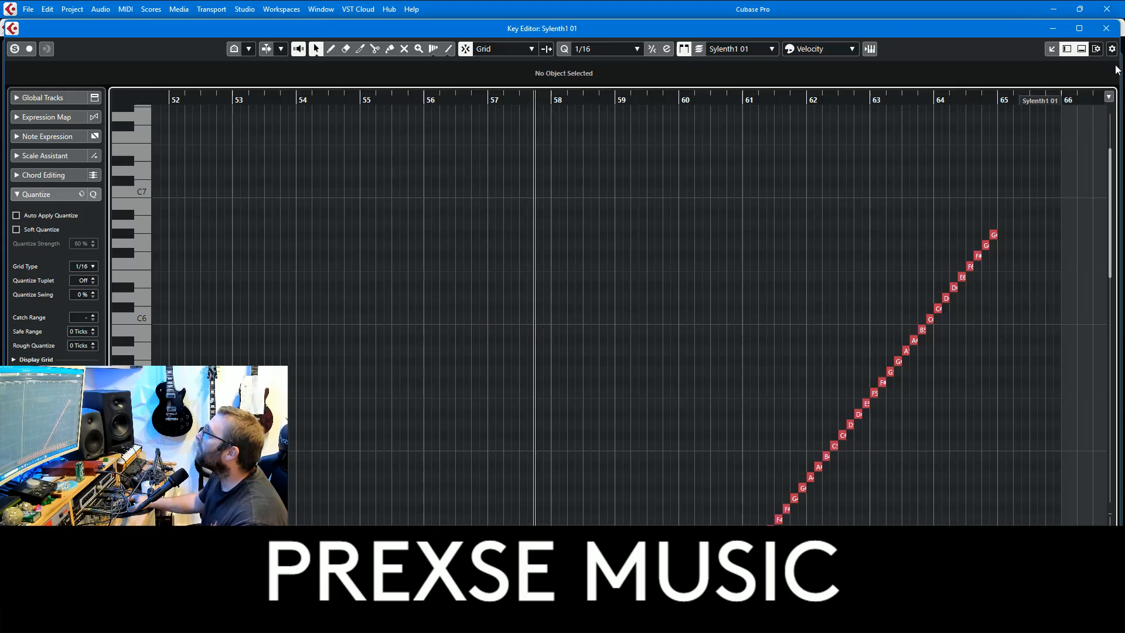
{"action": "left_click", "coordinate": [1106, 28]}
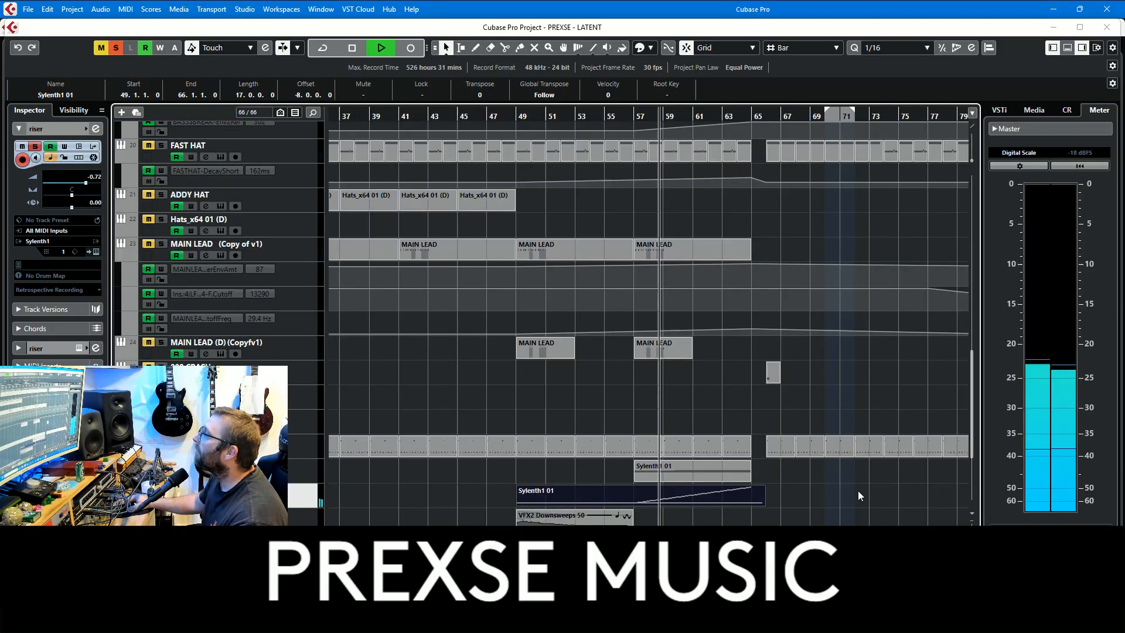
View the Sweep up noise track's Sylenth1 instrument during playback and close its window
{"action": "left_click", "coordinate": [298, 470]}
{"action": "left_click", "coordinate": [94, 252]}
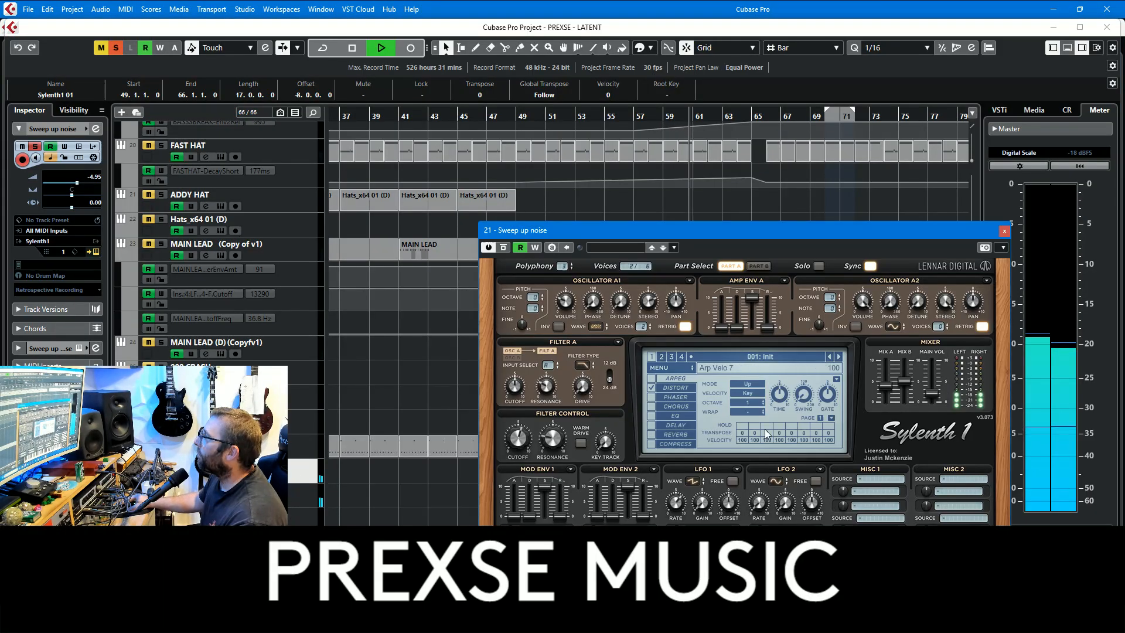
{"action": "left_click", "coordinate": [1004, 231]}
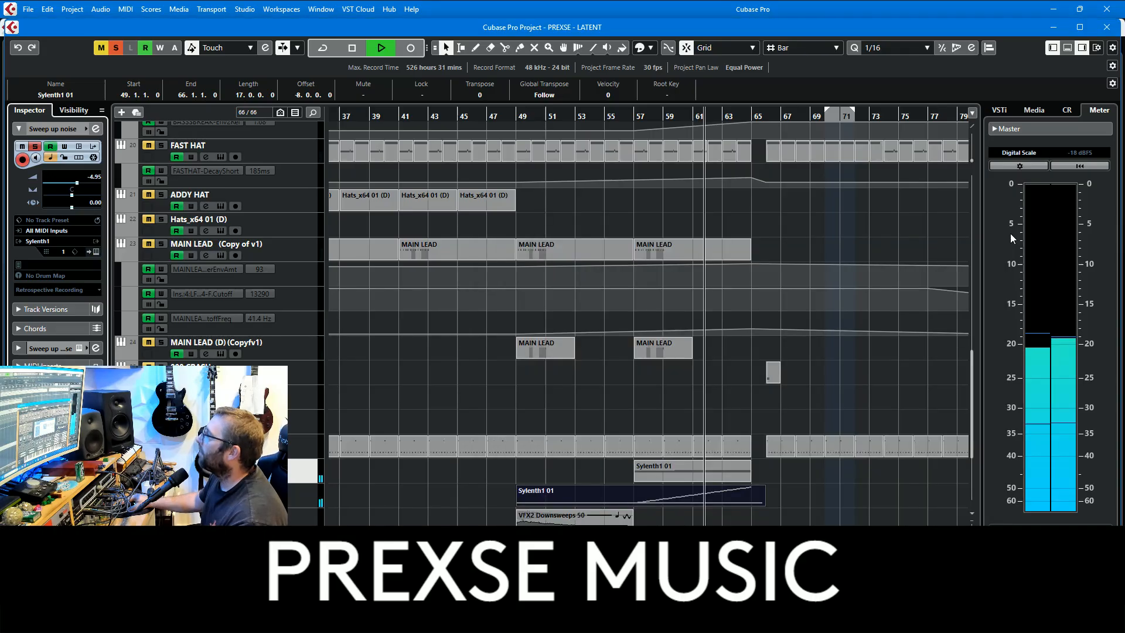
View the NOISE CRASH track's Sylenth1 instrument, stop playback and close the instrument window
{"action": "scroll", "coordinate": [389, 368], "scroll_direction": "down", "scroll_amount": 5}
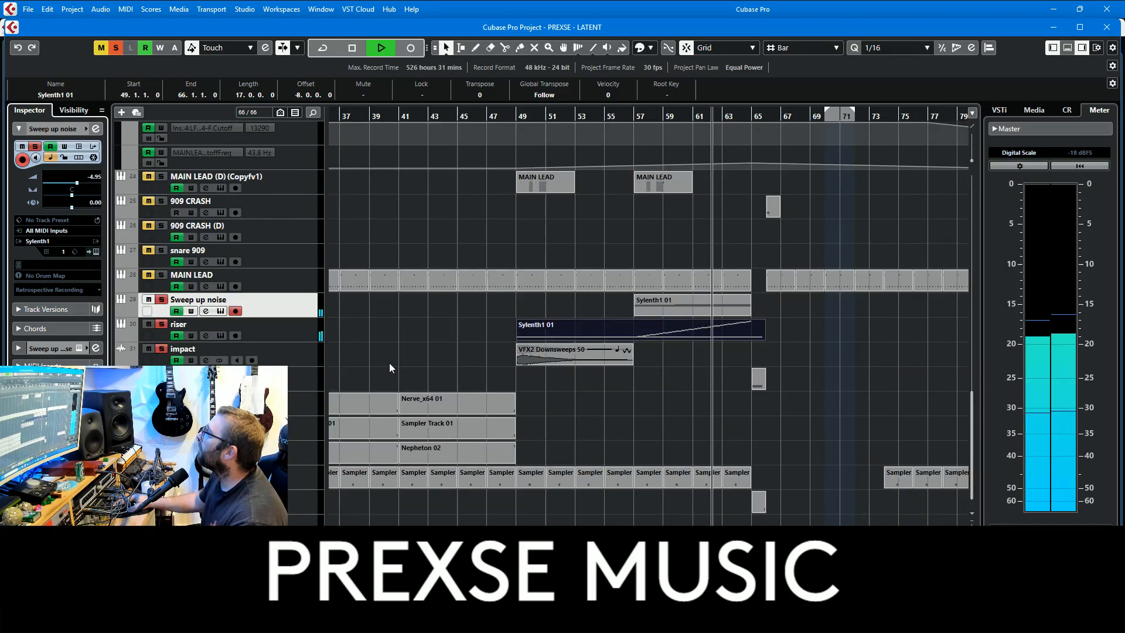
{"action": "left_click", "coordinate": [308, 385]}
{"action": "left_click", "coordinate": [94, 252]}
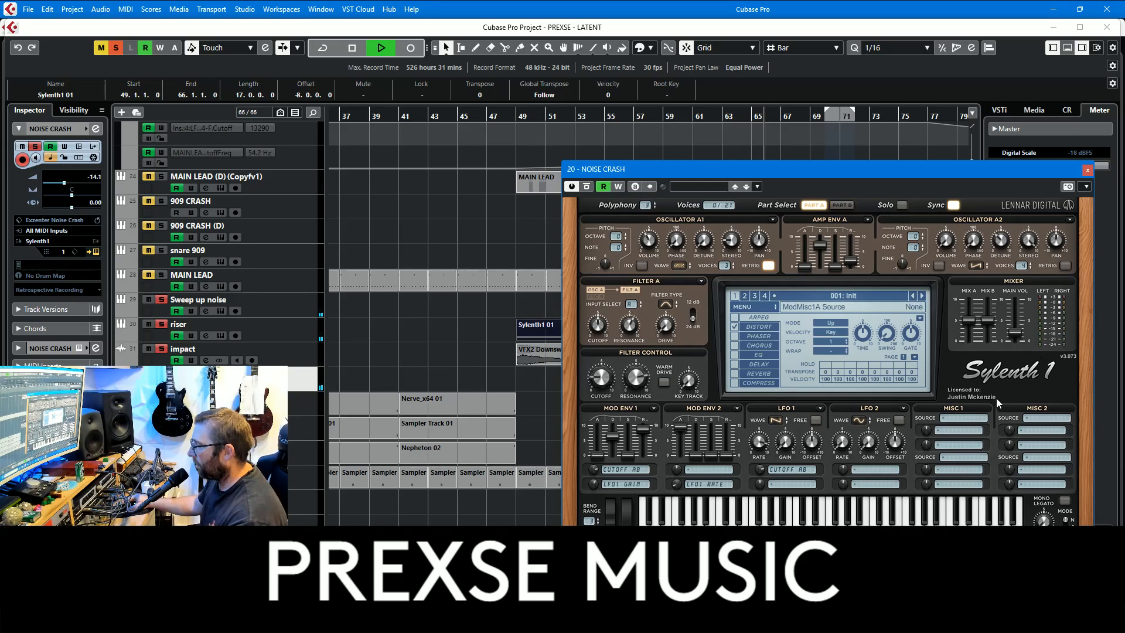
{"action": "key", "text": "space"}
{"action": "left_click", "coordinate": [1088, 170]}
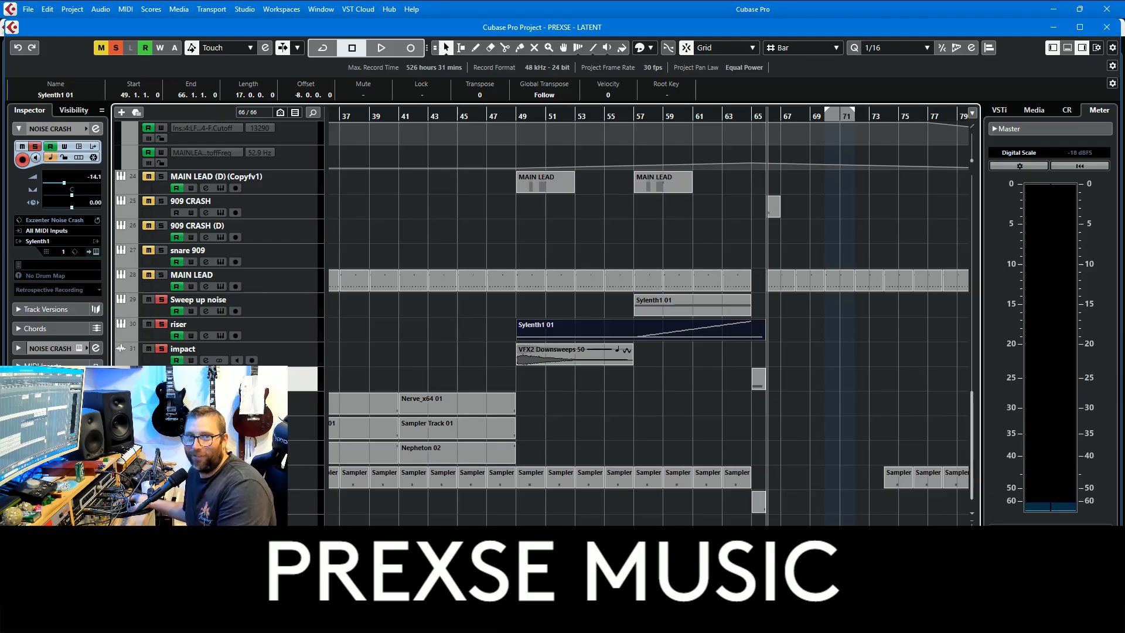
Play the soloed effects tracks through the transition from bar 65 and stop playback
{"action": "left_click", "coordinate": [756, 115]}
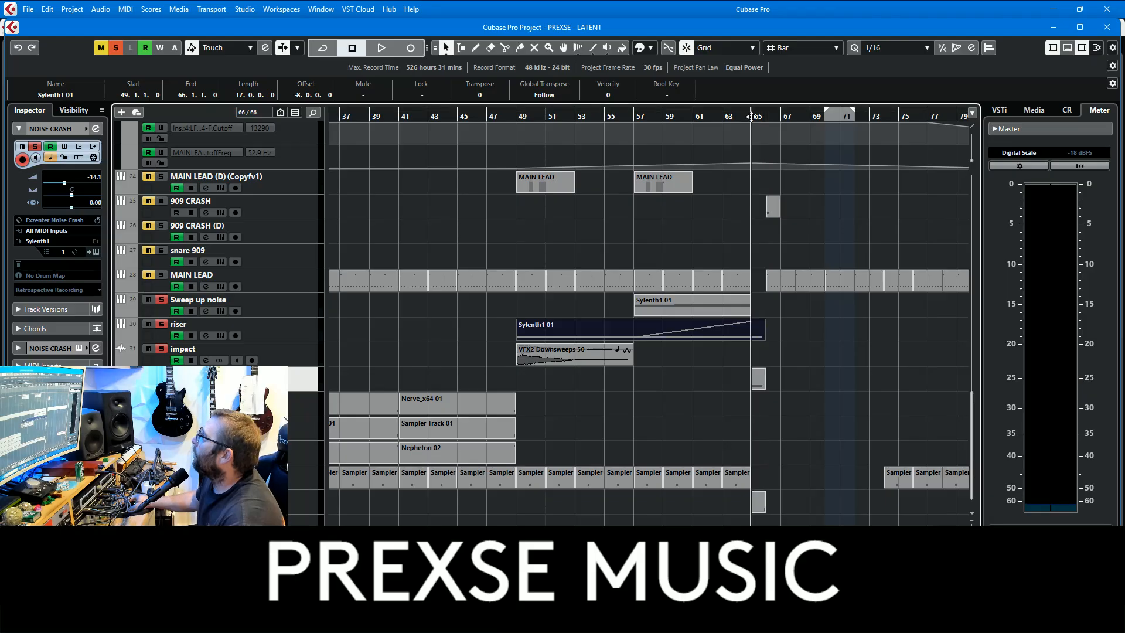
{"action": "key", "text": "space"}
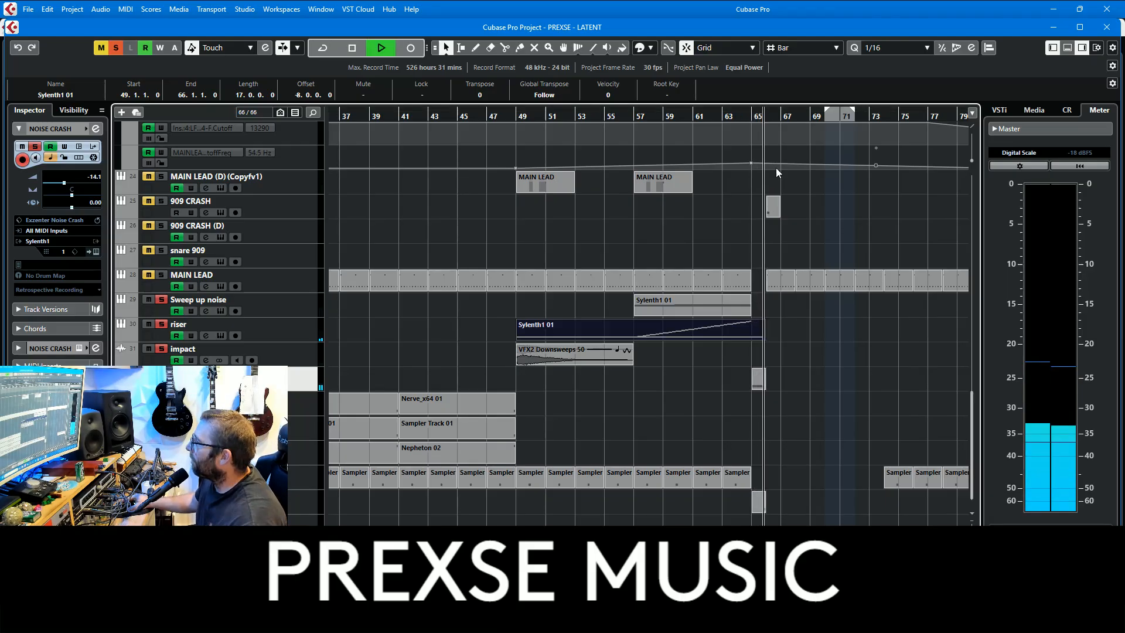
{"action": "key", "text": "space"}
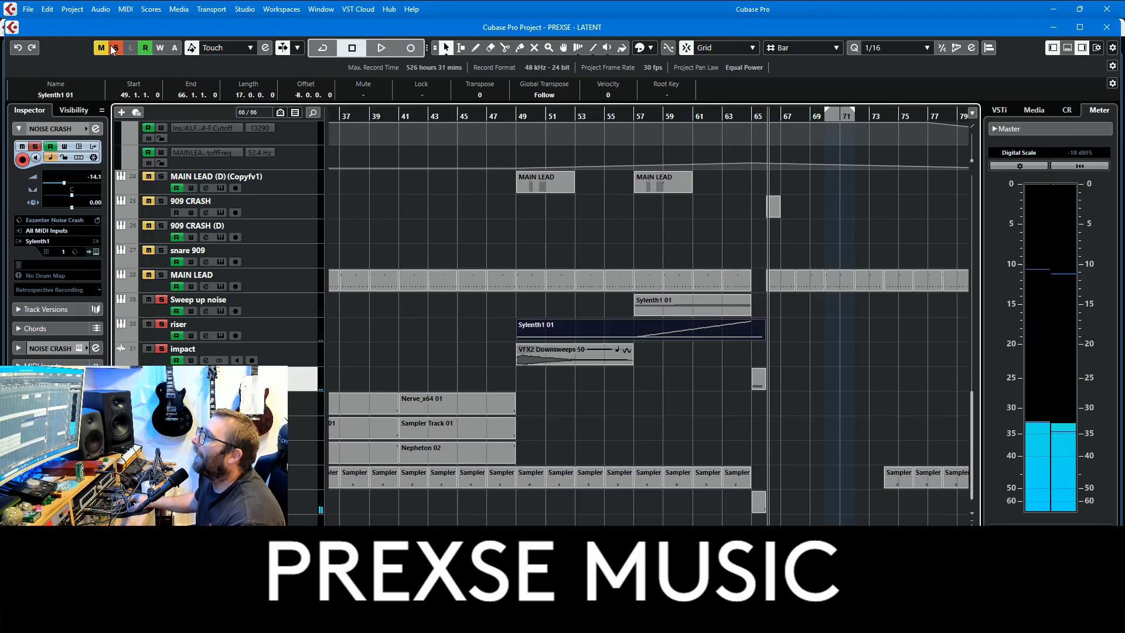
Deactivate all track solos, play the full mix from bar 61 and look over the tracks in the section after bar 65
{"action": "scroll", "coordinate": [900, 427], "scroll_direction": "up", "scroll_amount": 10}
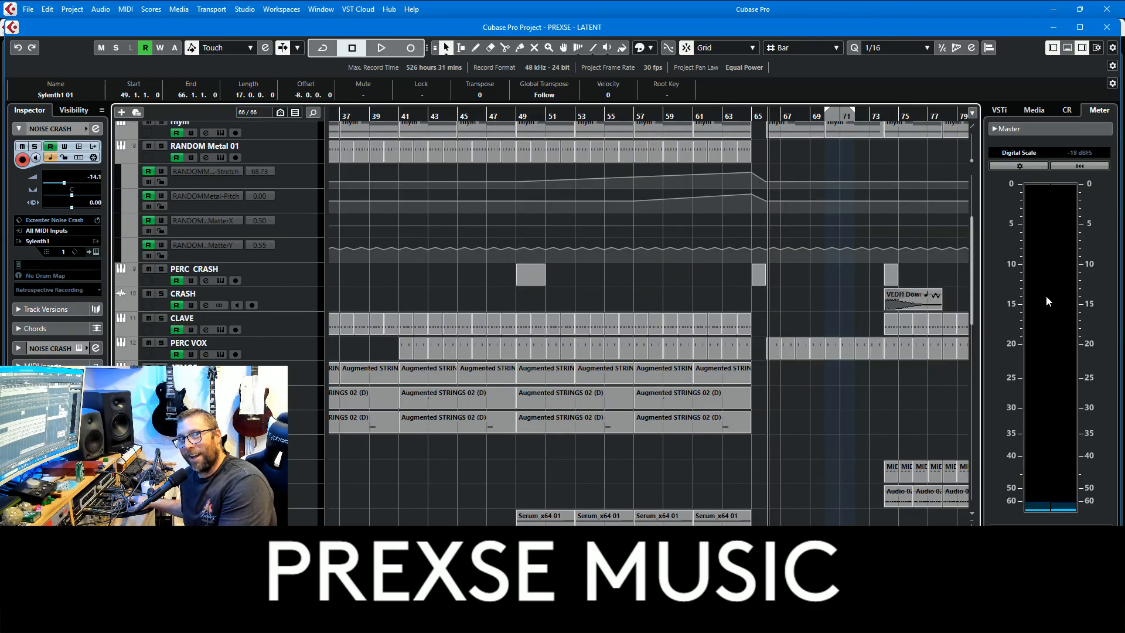
{"action": "left_click", "coordinate": [697, 116]}
{"action": "key", "text": "space"}
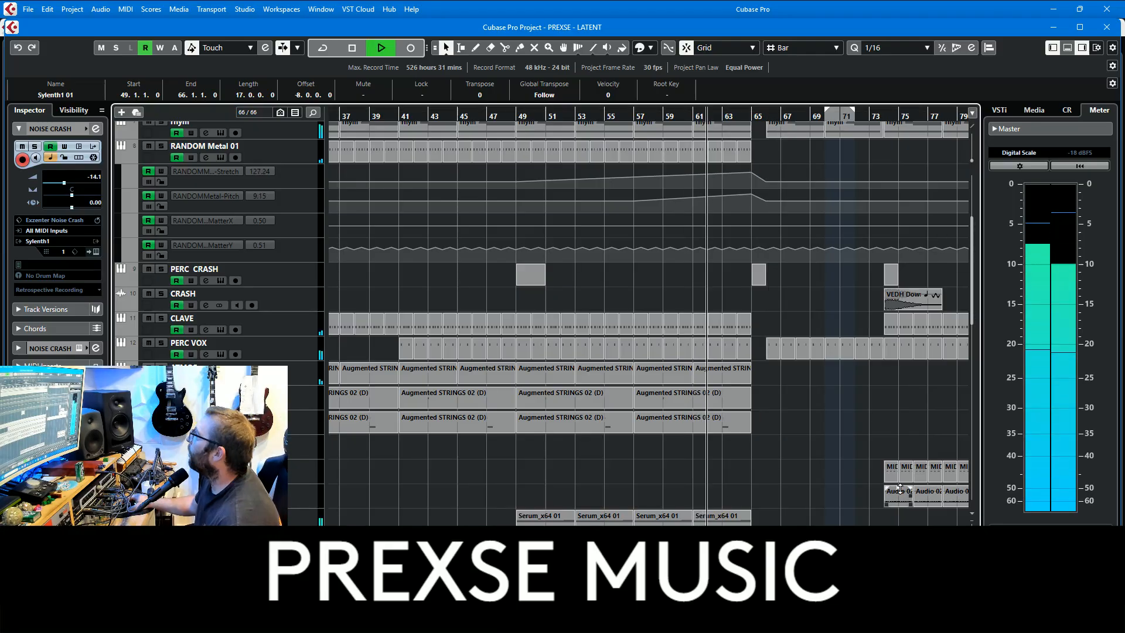
{"action": "scroll", "coordinate": [899, 488], "scroll_direction": "up", "scroll_amount": 6}
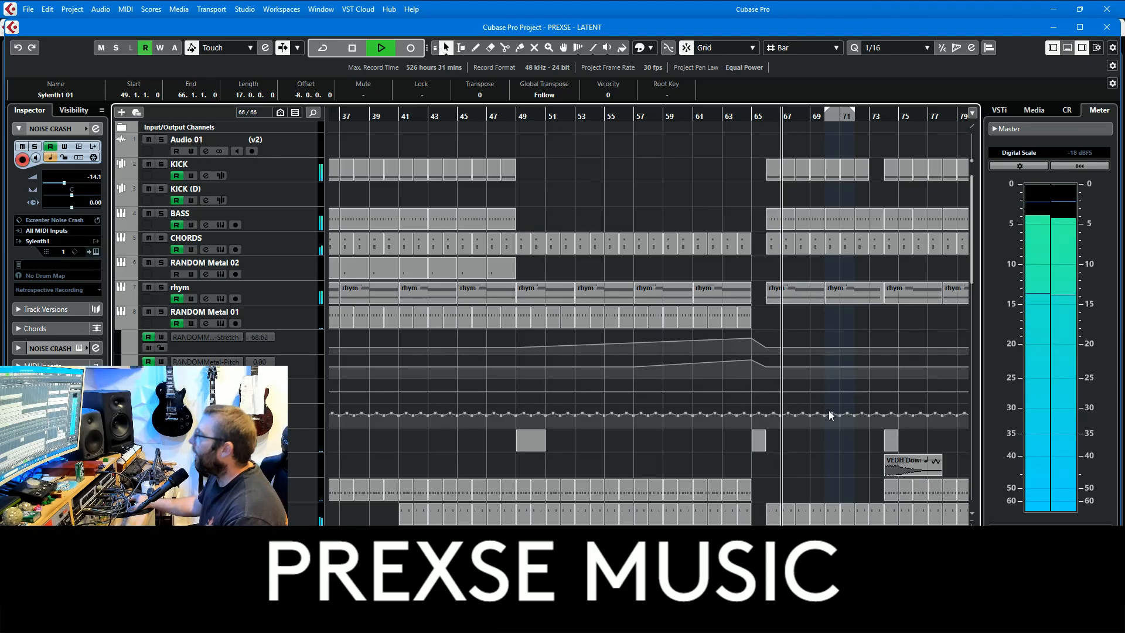
{"action": "scroll", "coordinate": [810, 443], "scroll_direction": "down", "scroll_amount": 10}
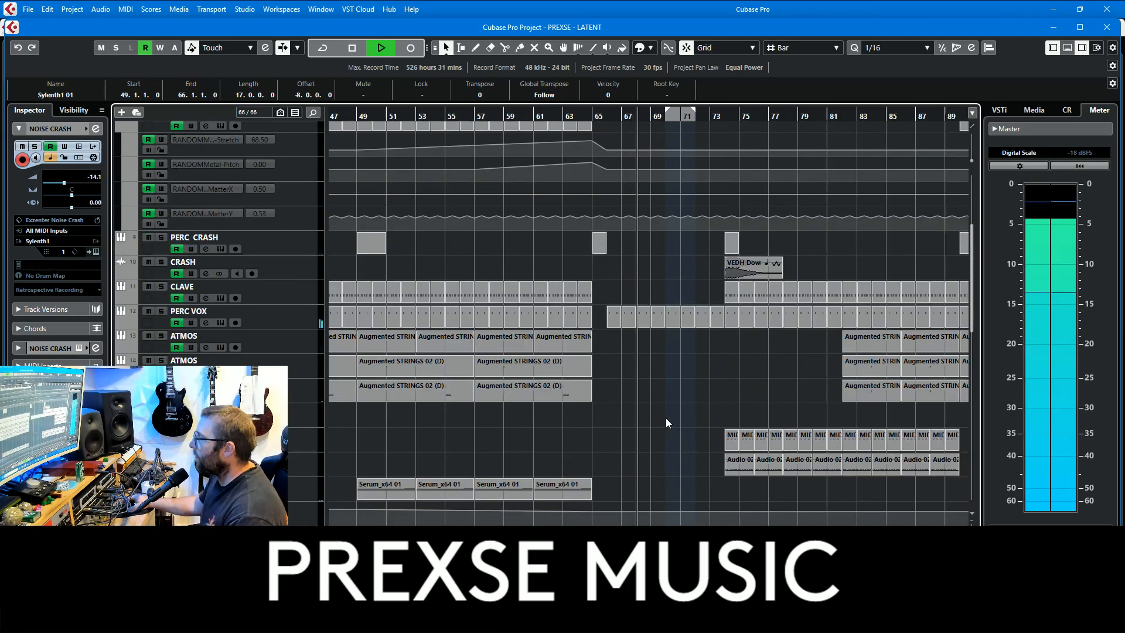
{"action": "scroll", "coordinate": [665, 417], "scroll_direction": "right", "scroll_amount": 5}
{"action": "scroll", "coordinate": [673, 410], "scroll_direction": "up", "scroll_amount": 10}
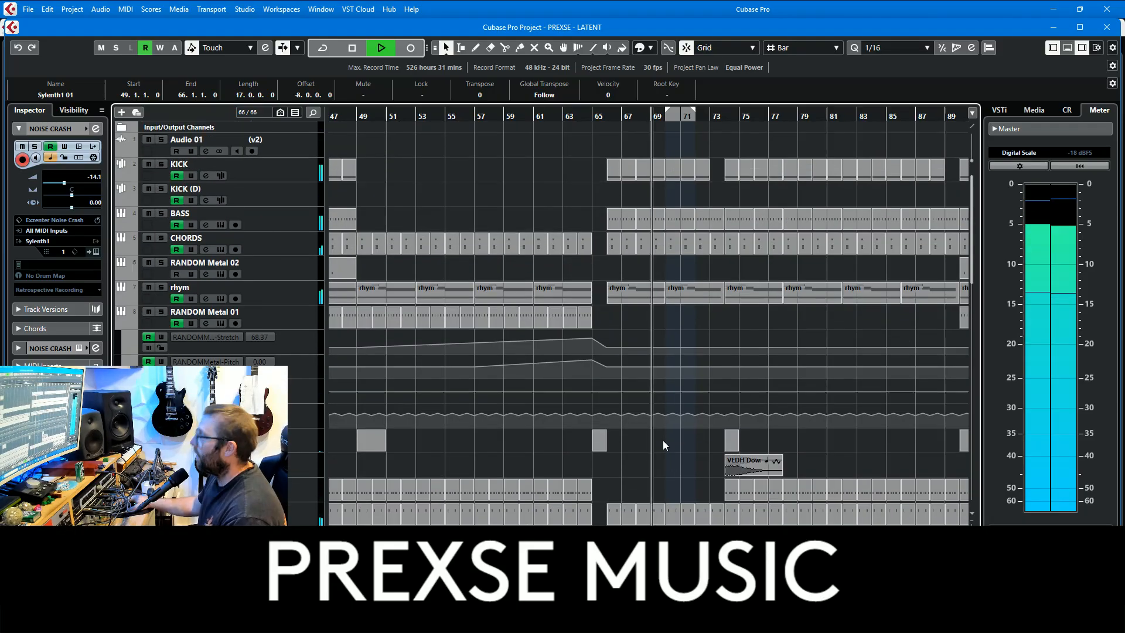
Show the rhym track's automation lanes, examine their curves during full-mix playback, and stop playback
{"action": "left_click", "coordinate": [646, 284]}
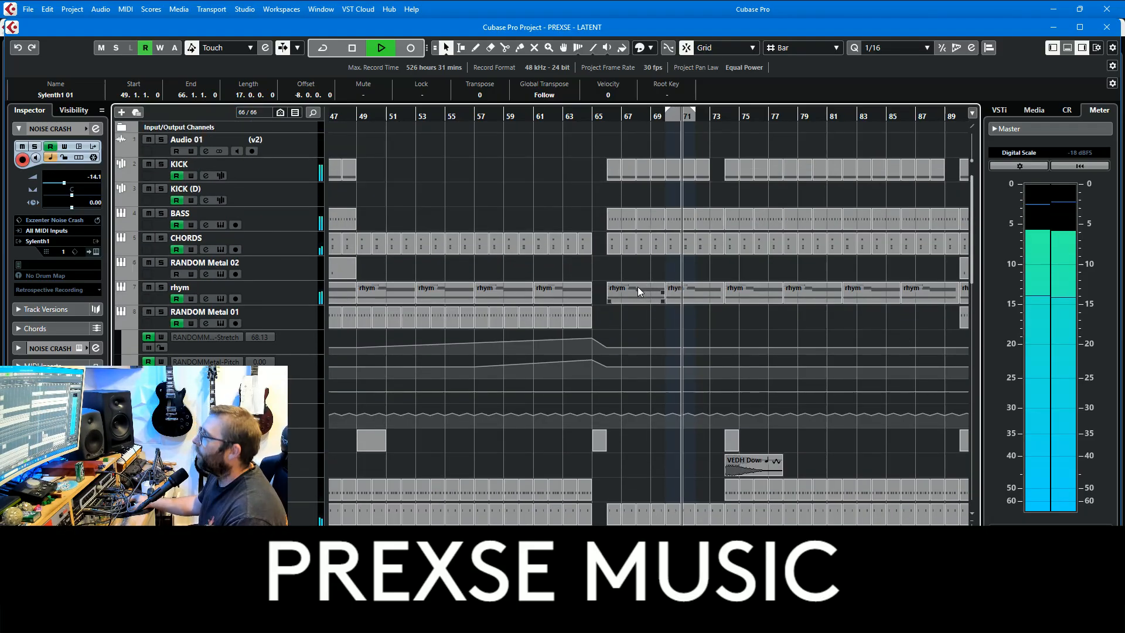
{"action": "left_click", "coordinate": [121, 301]}
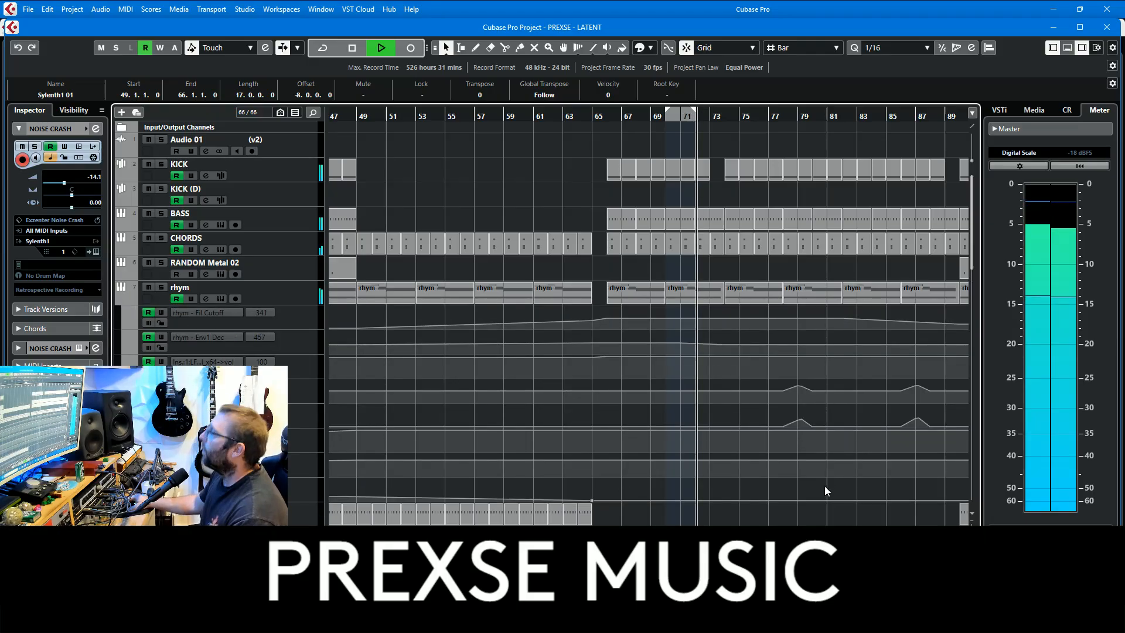
{"action": "scroll", "coordinate": [820, 489], "scroll_direction": "down", "scroll_amount": 2}
{"action": "scroll", "coordinate": [807, 496], "scroll_direction": "down", "scroll_amount": 4}
{"action": "scroll", "coordinate": [723, 451], "scroll_direction": "up", "scroll_amount": 3}
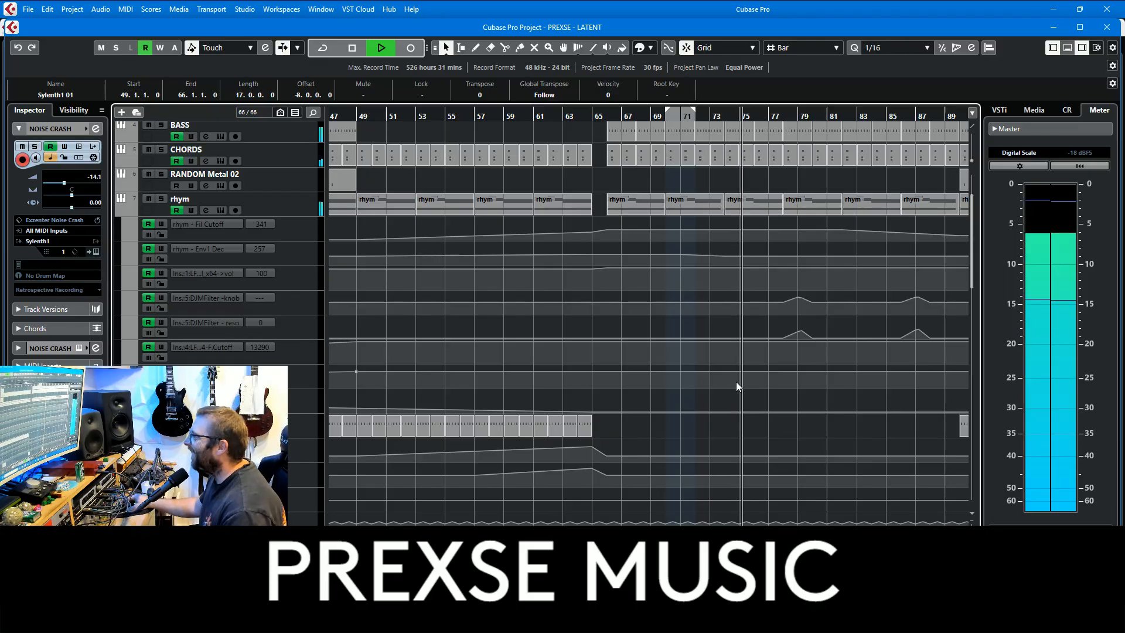
{"action": "scroll", "coordinate": [728, 376], "scroll_direction": "up", "scroll_amount": 3}
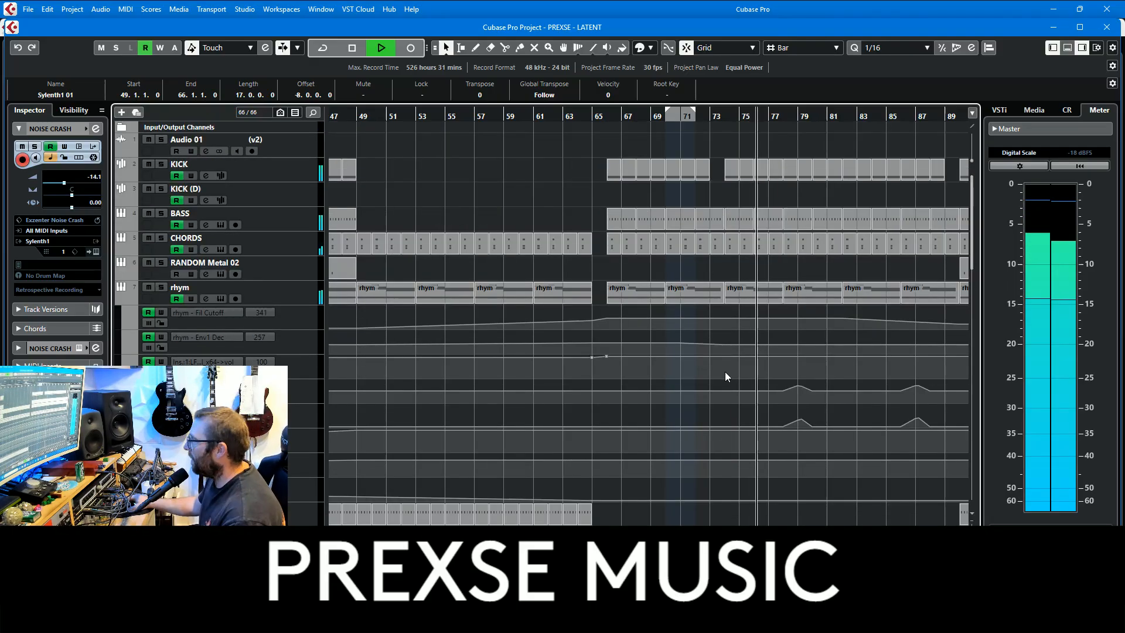
{"action": "key", "text": "space"}
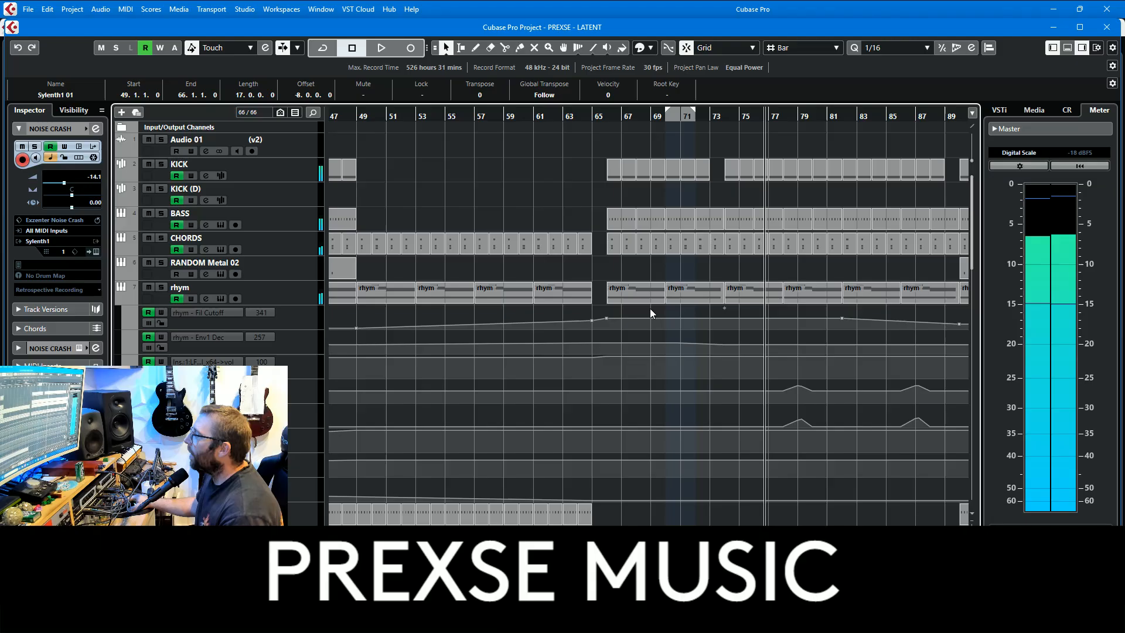
View the MIDI notes of the rhym part at bar 66 in the Key Editor and close the editor
{"action": "left_click", "coordinate": [614, 297]}
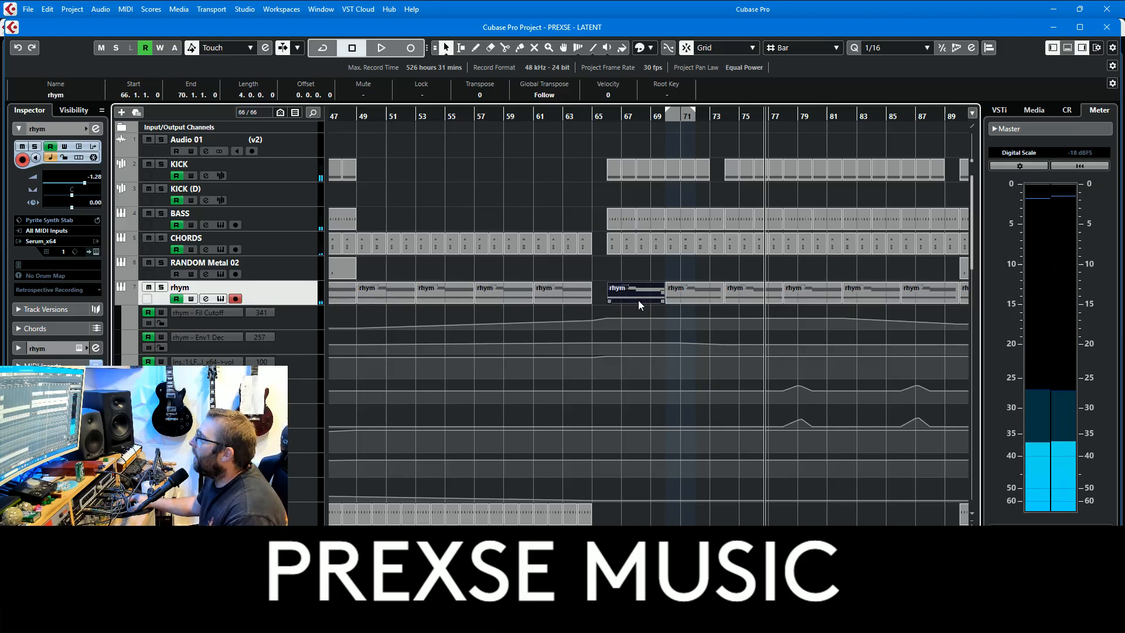
{"action": "double_click", "coordinate": [611, 293]}
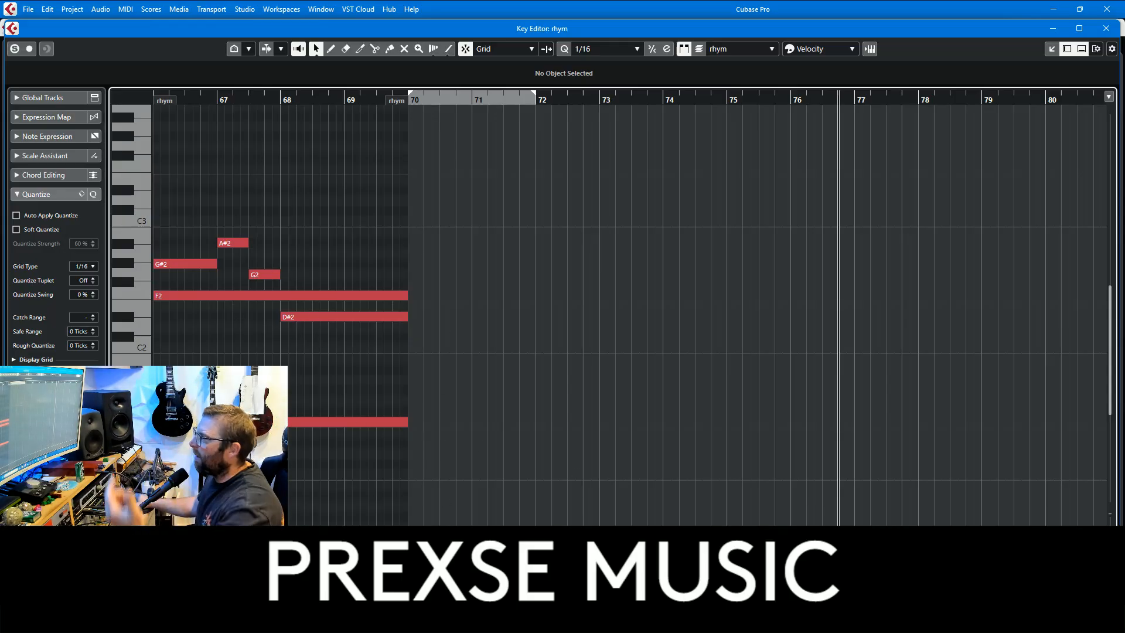
{"action": "left_click", "coordinate": [1106, 29]}
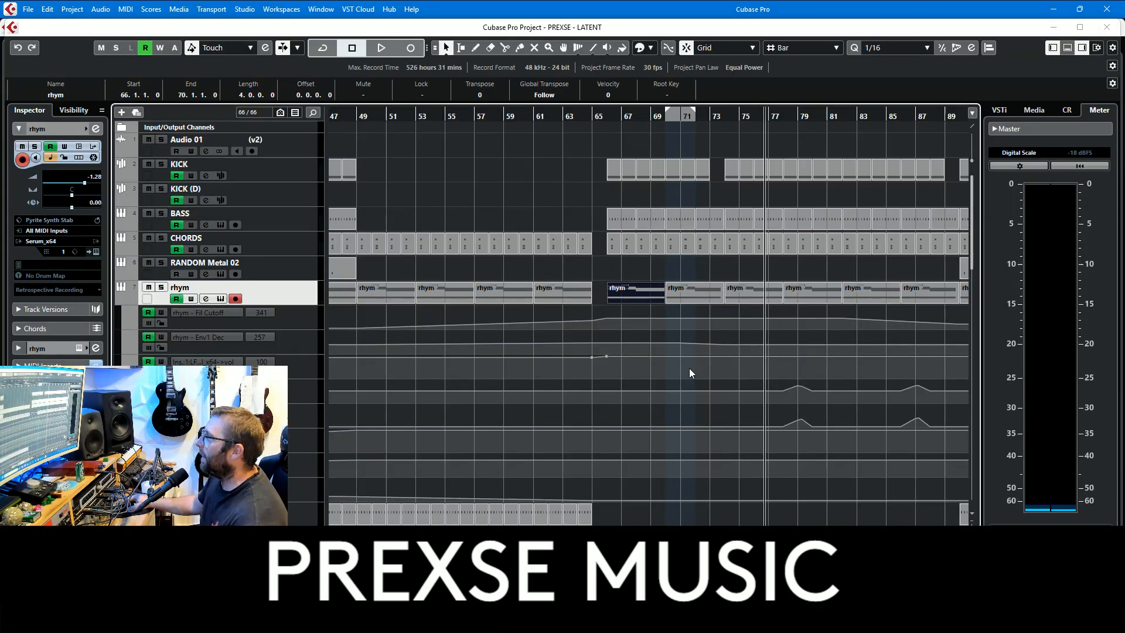
Solo the rhym track and play it from bar 66 while viewing its MIDI notes, returning to full-mix playback before stopping
{"action": "left_click", "coordinate": [161, 287]}
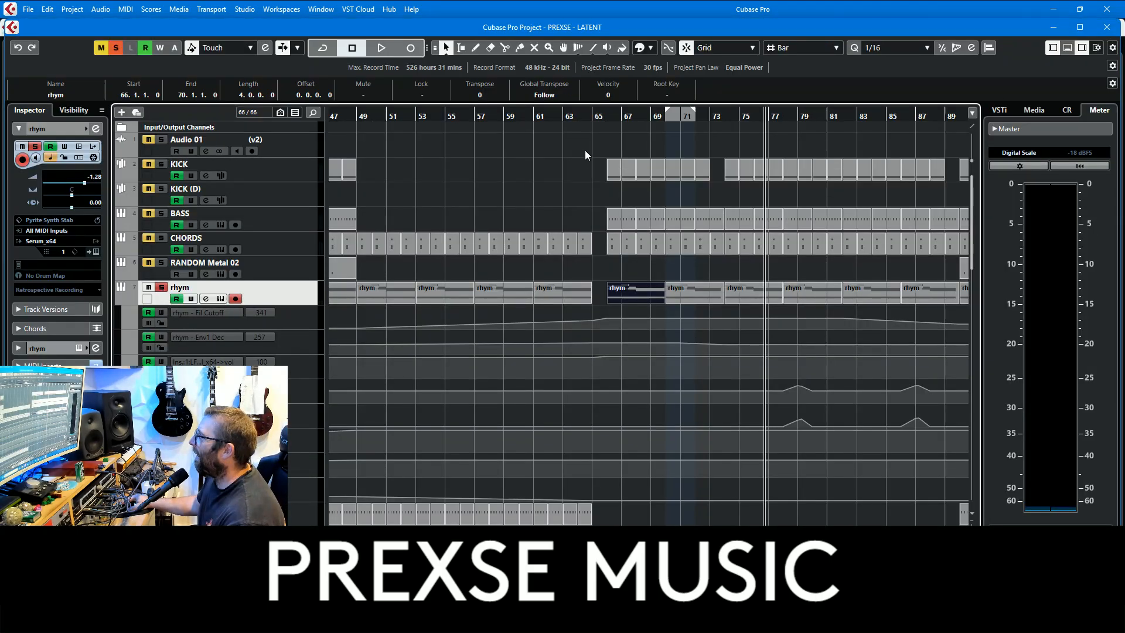
{"action": "key", "text": "space"}
{"action": "left_click", "coordinate": [611, 120]}
{"action": "double_click", "coordinate": [633, 291]}
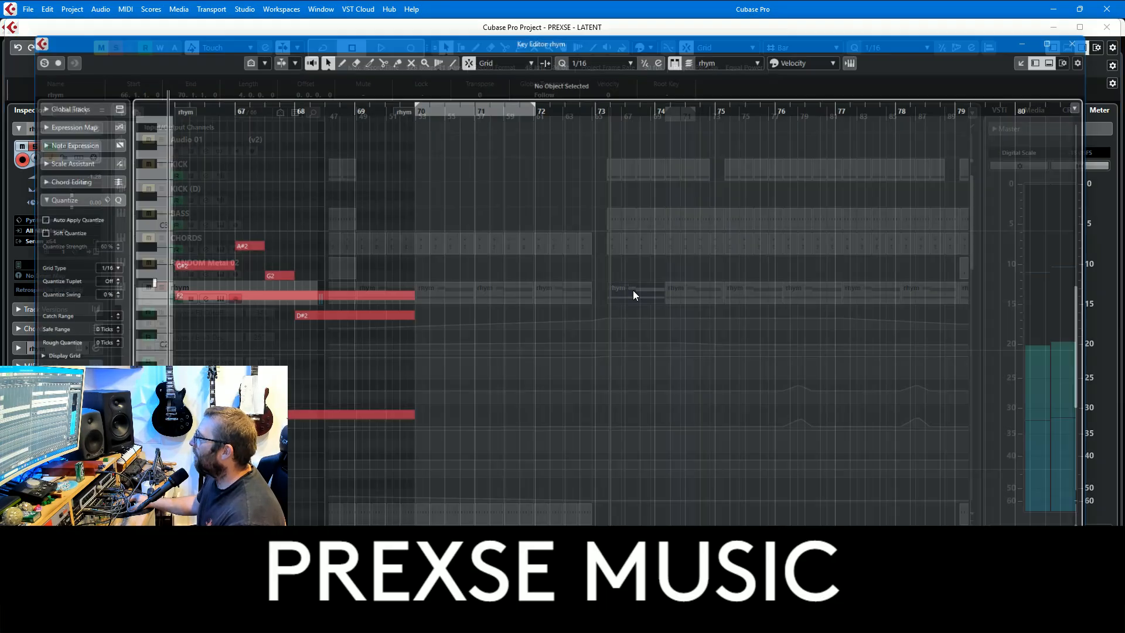
{"action": "left_click", "coordinate": [1107, 29]}
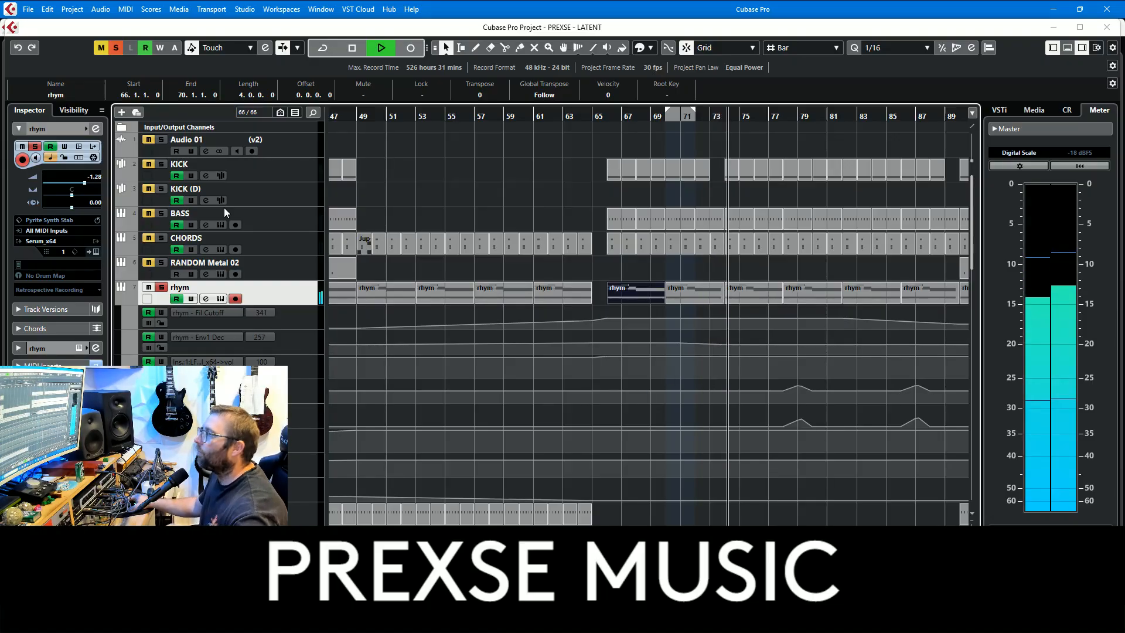
{"action": "left_click", "coordinate": [115, 48]}
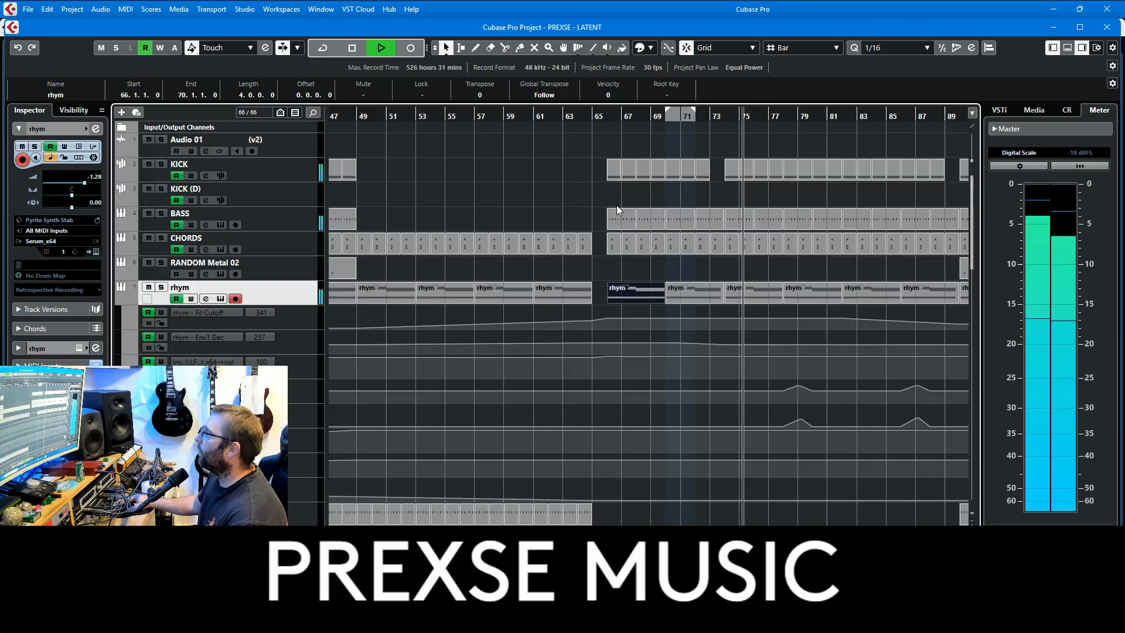
{"action": "key", "text": "space"}
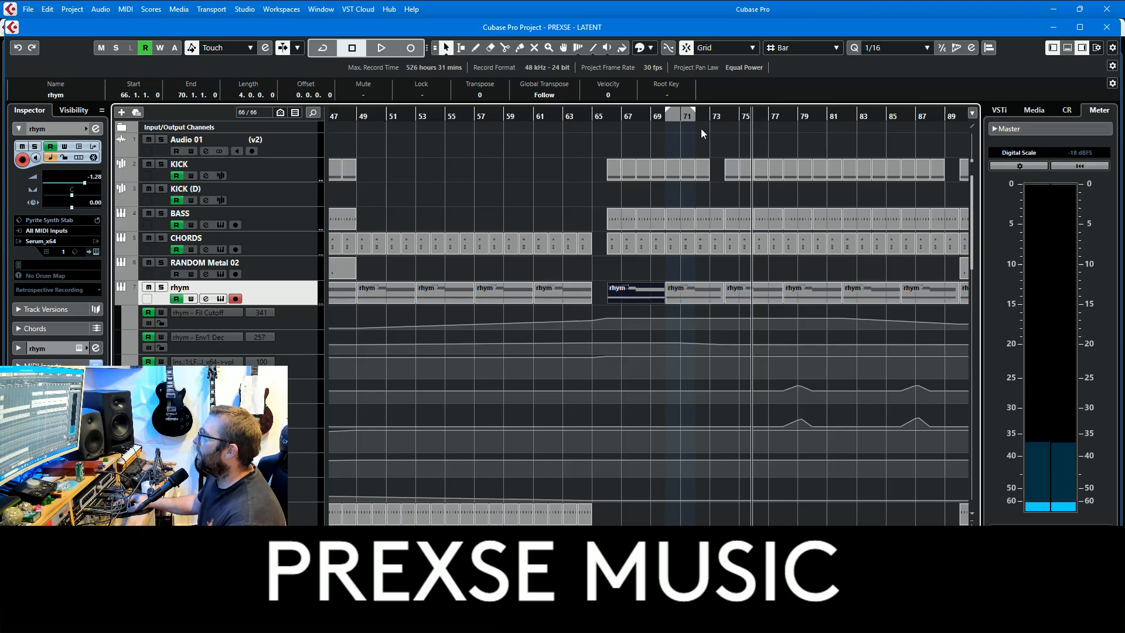
Play from bar 72, solo the VEDH Downlifter sample's CRASH track and view its inserts
{"action": "left_click", "coordinate": [701, 128]}
{"action": "key", "text": "space"}
{"action": "scroll", "coordinate": [689, 296], "scroll_direction": "down", "scroll_amount": 5}
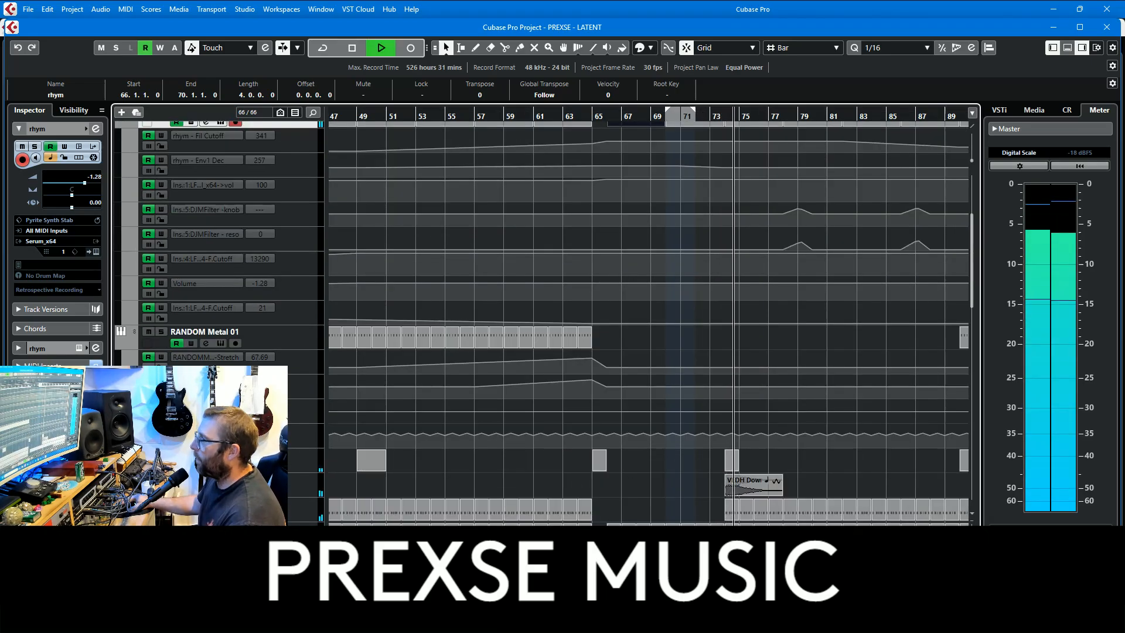
{"action": "left_click", "coordinate": [742, 488]}
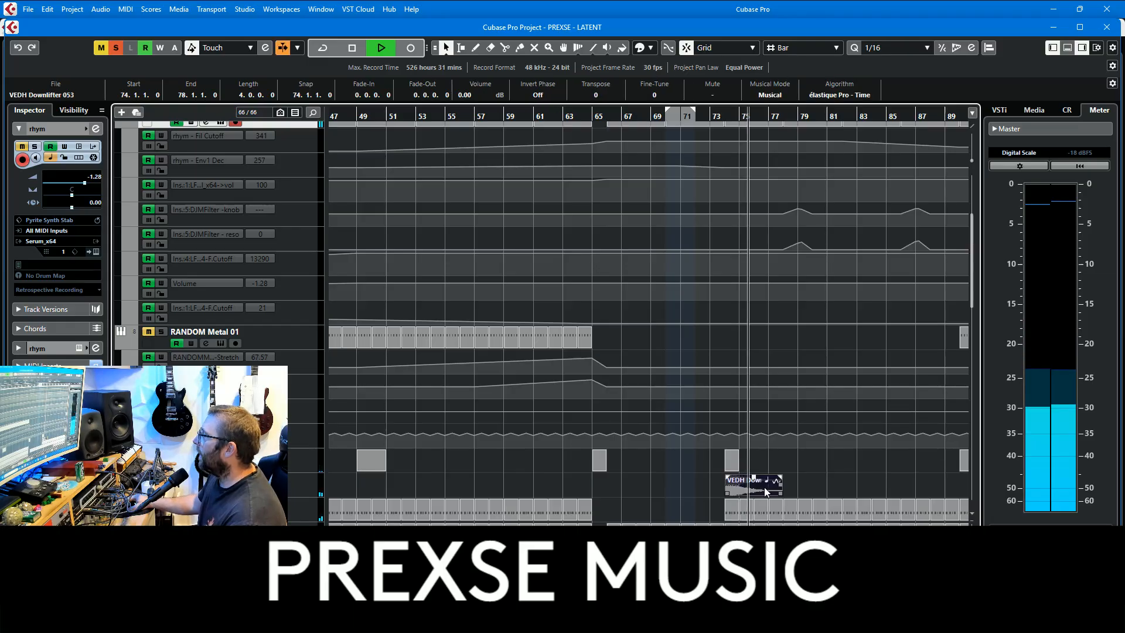
{"action": "left_click", "coordinate": [306, 479]}
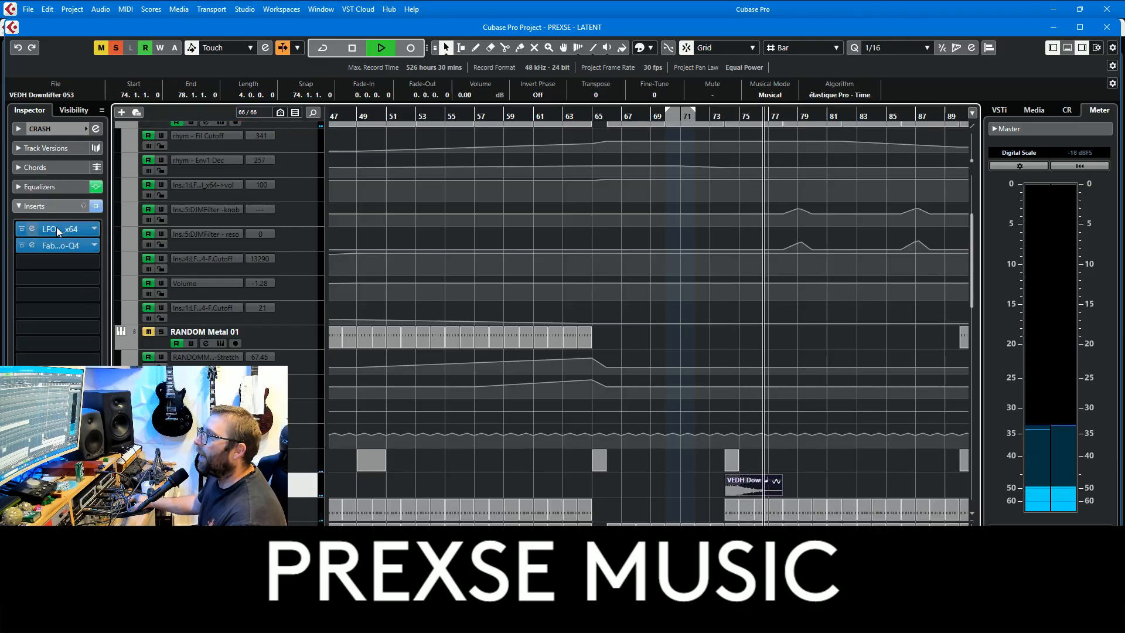
Solo the PERC CRASH track, play it from bar 74, and view its instrument and audio inserts
{"action": "left_click", "coordinate": [453, 460]}
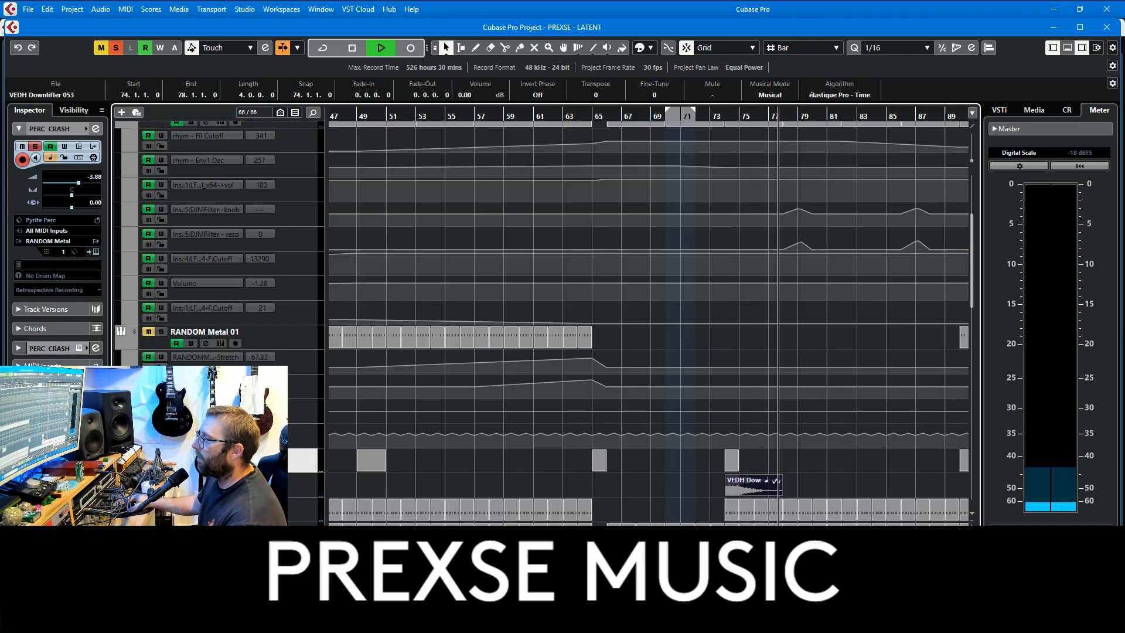
{"action": "key", "text": "l"}
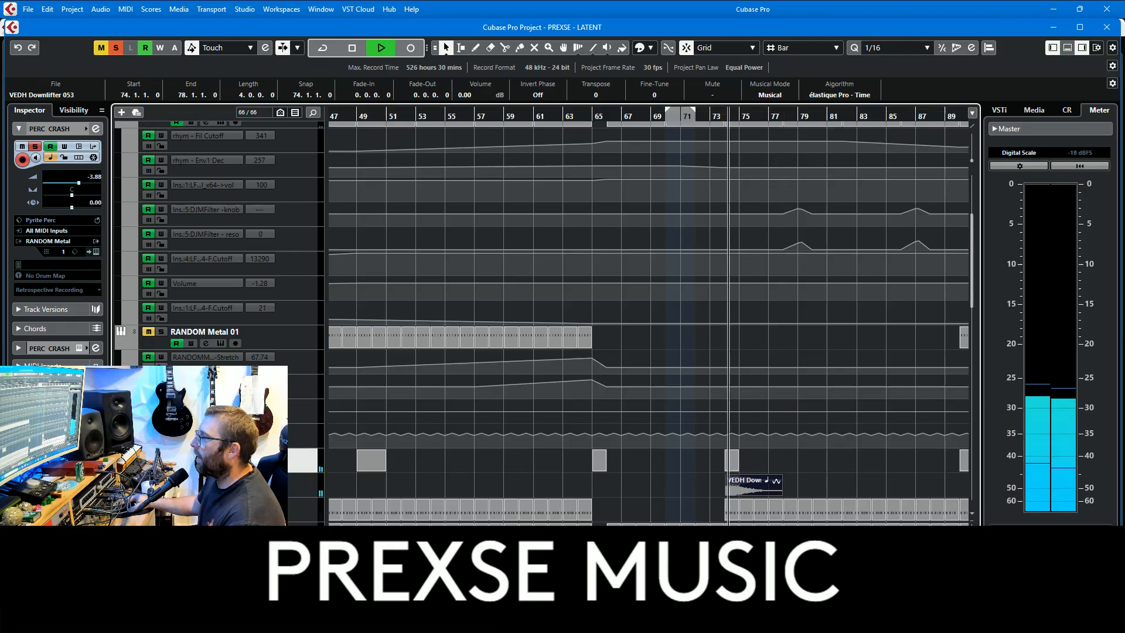
{"action": "left_click", "coordinate": [96, 251]}
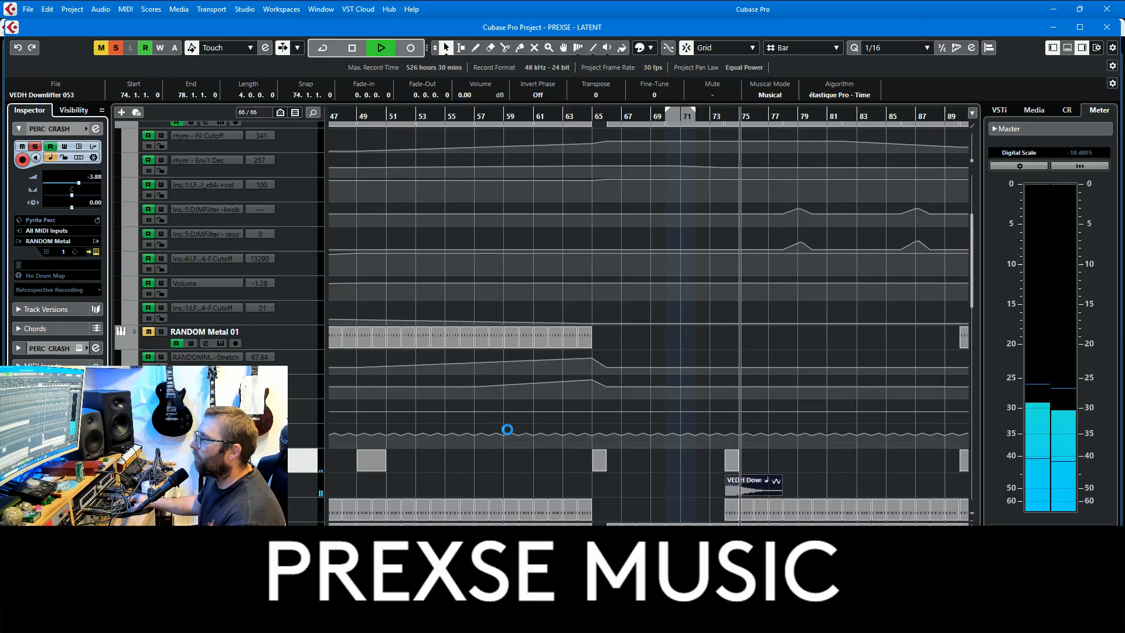
{"action": "left_click", "coordinate": [879, 28]}
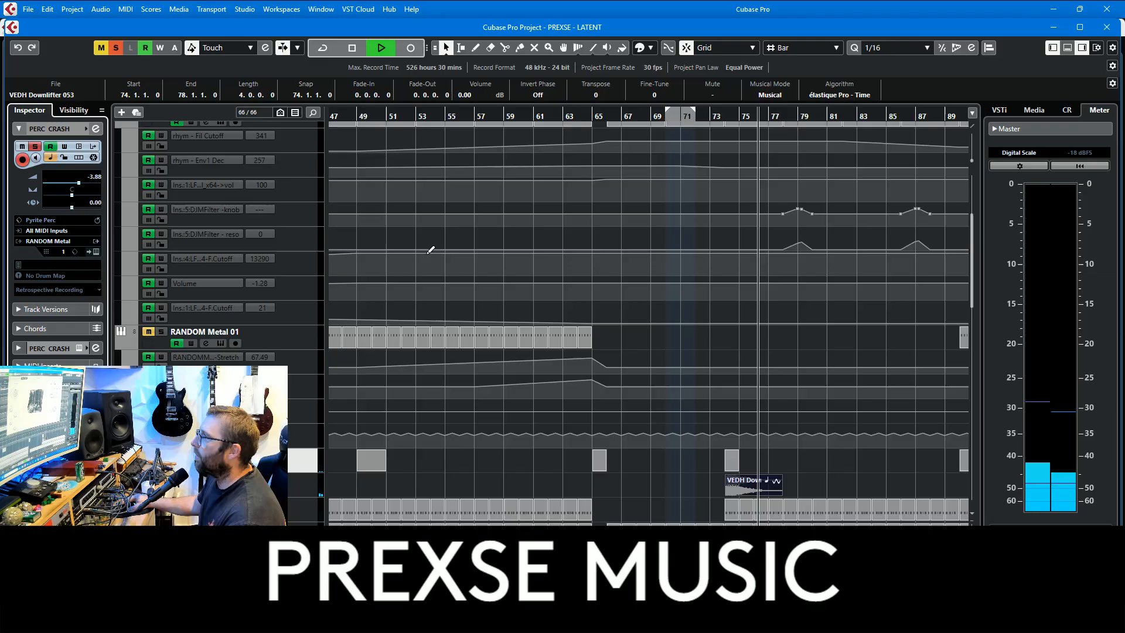
{"action": "left_click", "coordinate": [62, 348]}
{"action": "left_click", "coordinate": [38, 222]}
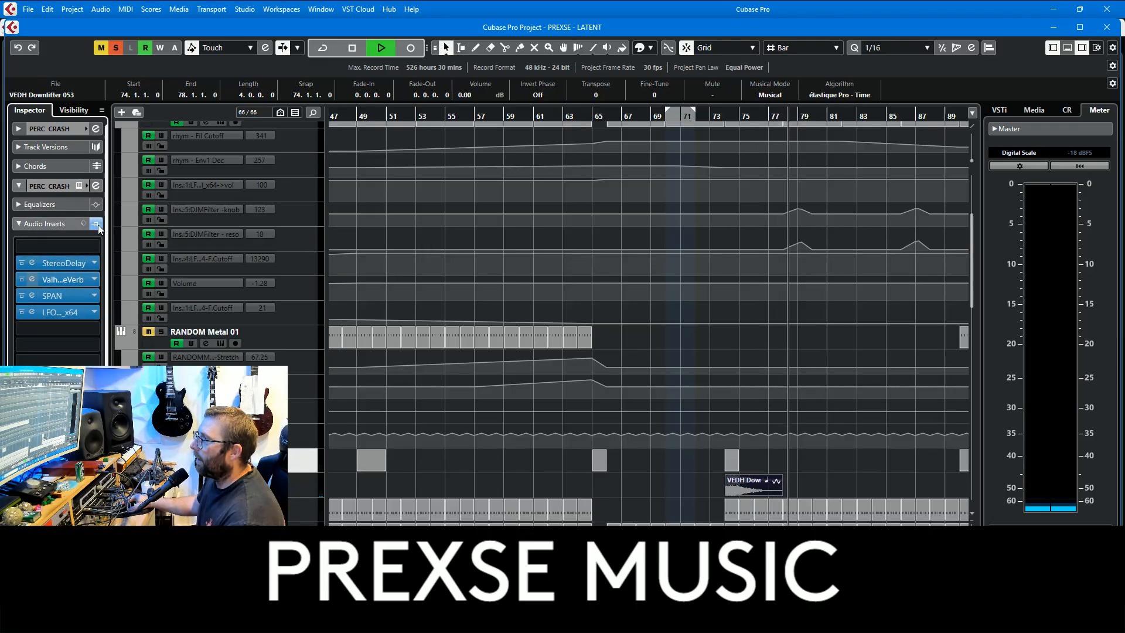
{"action": "left_click", "coordinate": [53, 134]}
Look over the tracks below PERC CRASH after bar 73 and view the 909 hat track's inserts
{"action": "scroll", "coordinate": [507, 515], "scroll_direction": "down", "scroll_amount": 3}
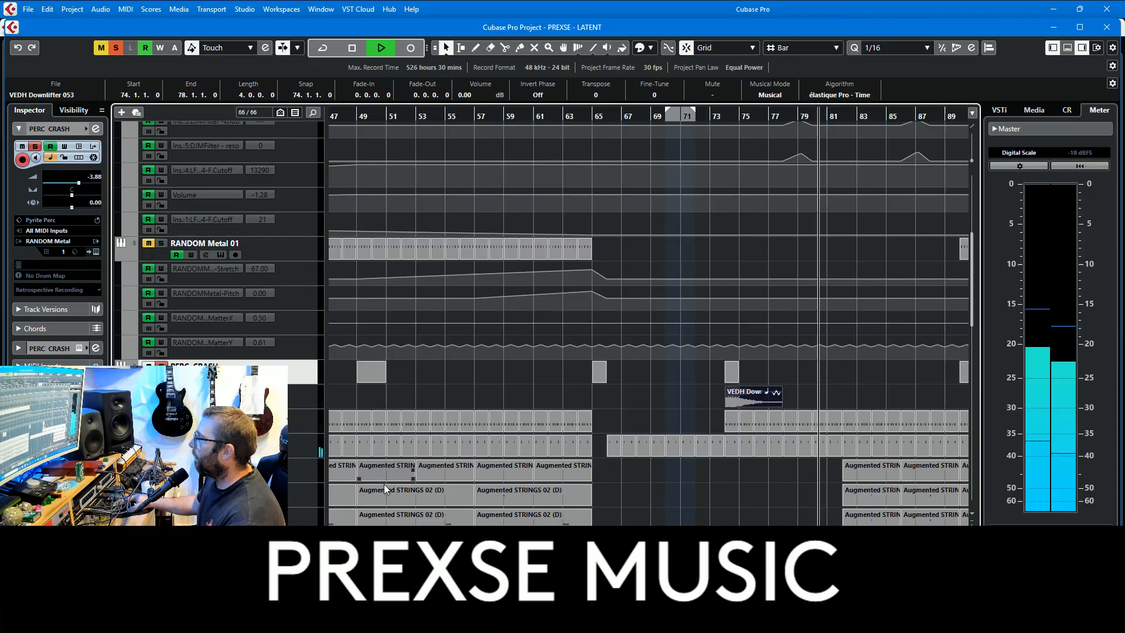
{"action": "scroll", "coordinate": [796, 445], "scroll_direction": "down", "scroll_amount": 6}
{"action": "scroll", "coordinate": [711, 378], "scroll_direction": "right", "scroll_amount": 3}
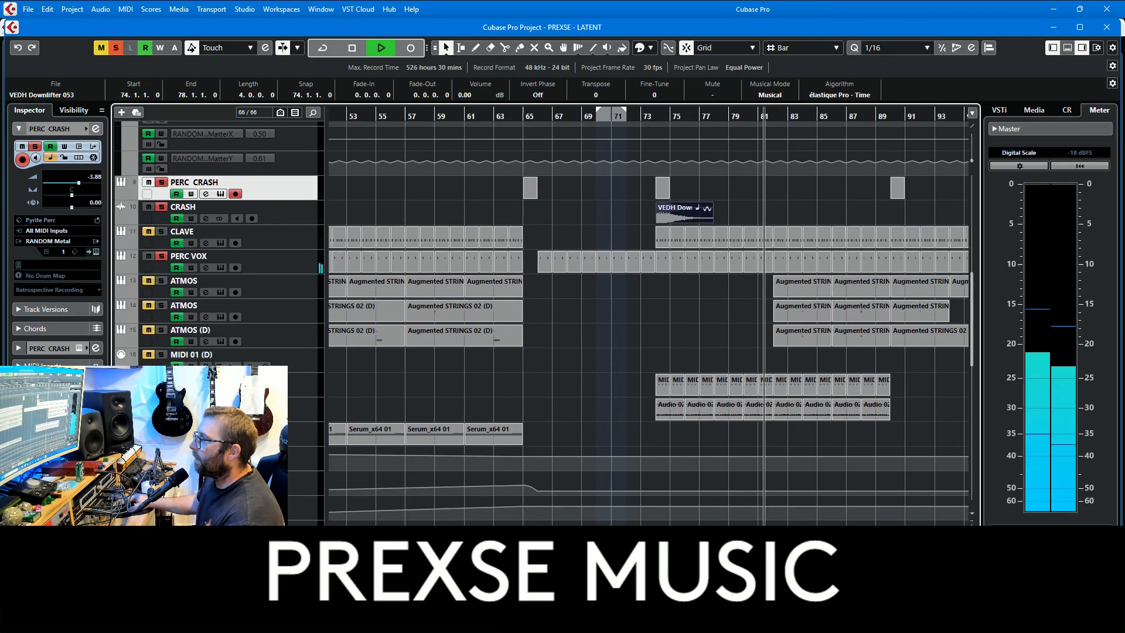
{"action": "left_click", "coordinate": [301, 409]}
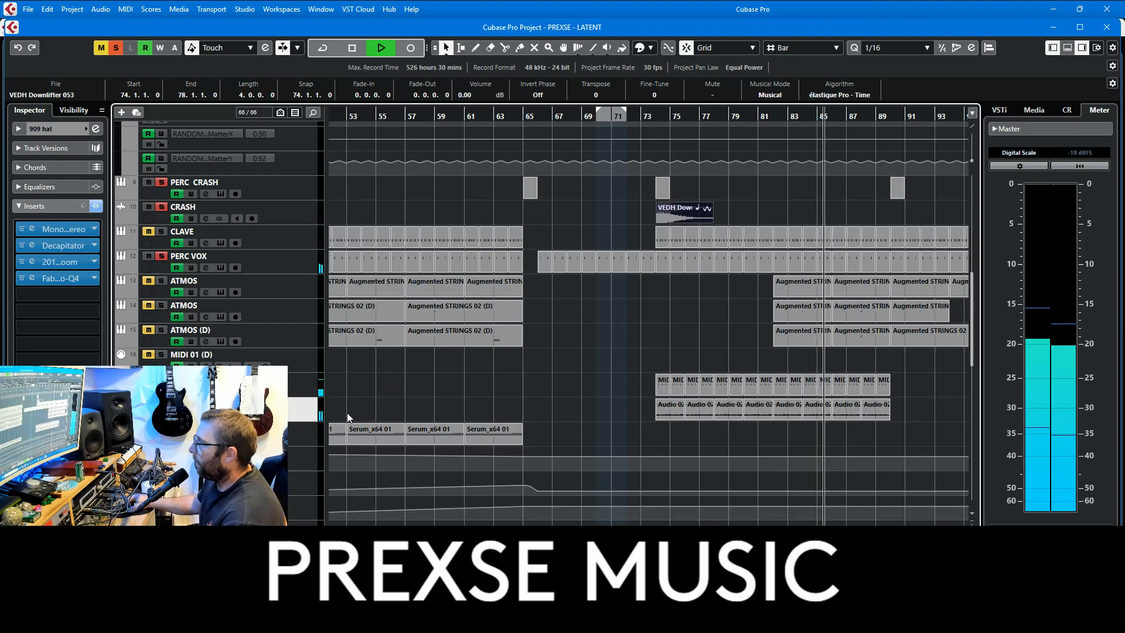
Deactivate all track solos and play the full mix from bar 89
{"action": "key", "text": "f"}
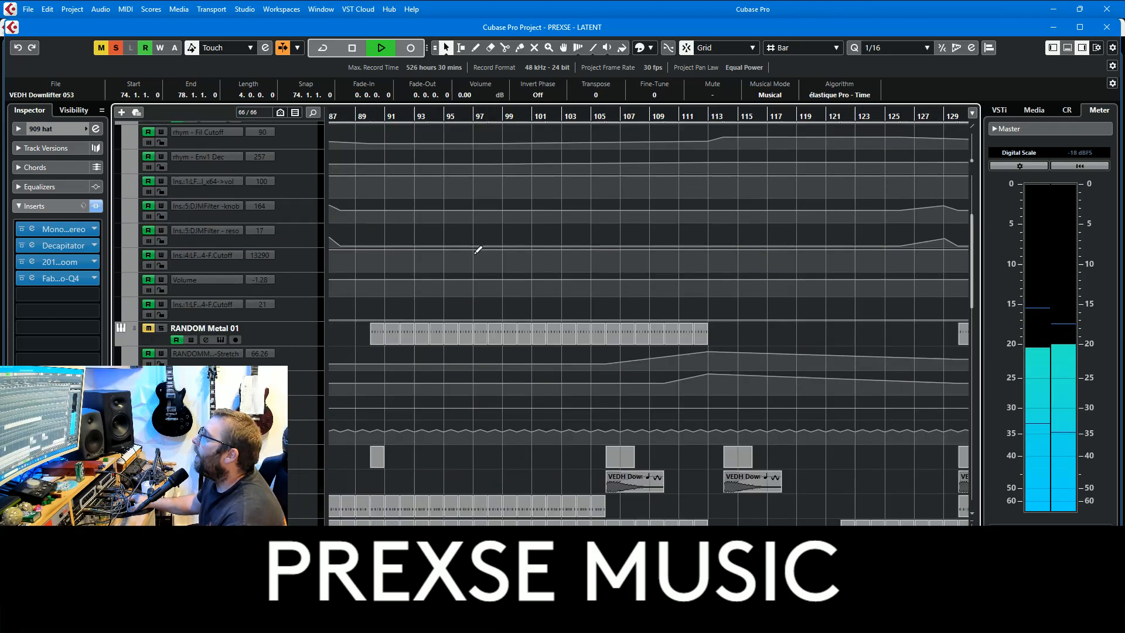
{"action": "scroll", "coordinate": [468, 243], "scroll_direction": "up", "scroll_amount": 10}
{"action": "left_click", "coordinate": [120, 47]}
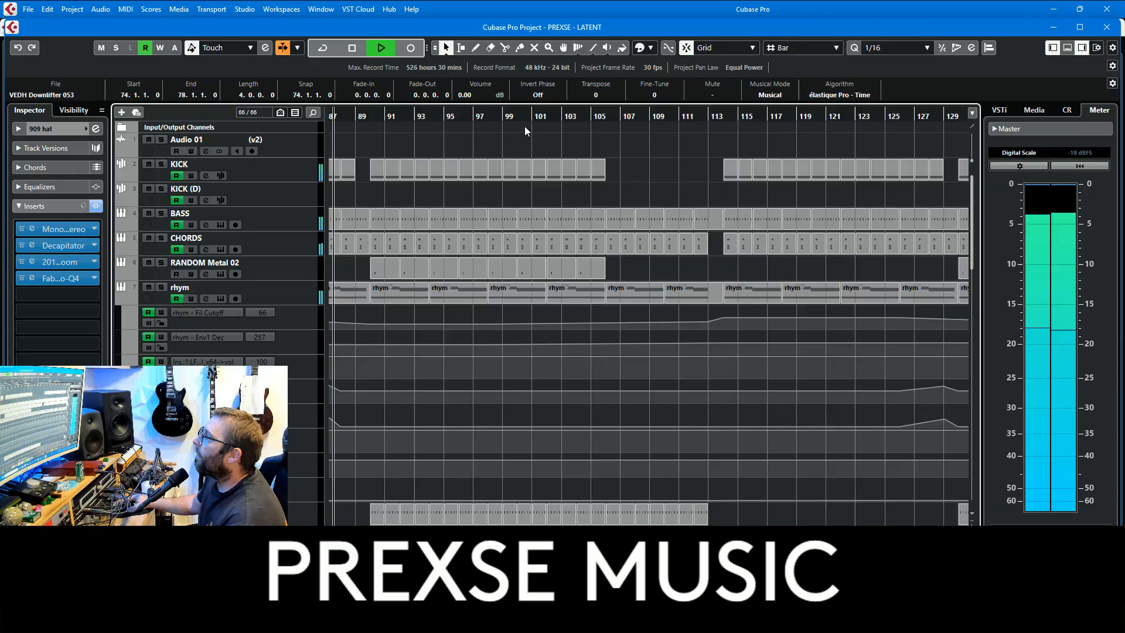
{"action": "left_click", "coordinate": [358, 113]}
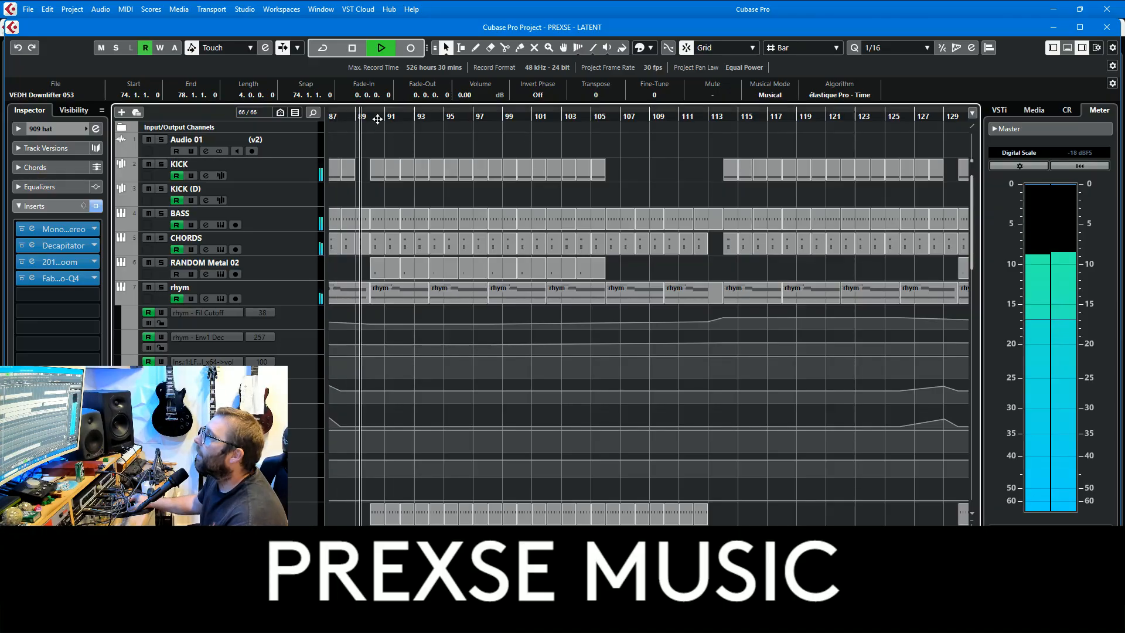
Select the rhym track, stop playback, and view its Serum instrument before closing the plug-in window
{"action": "left_click", "coordinate": [305, 290]}
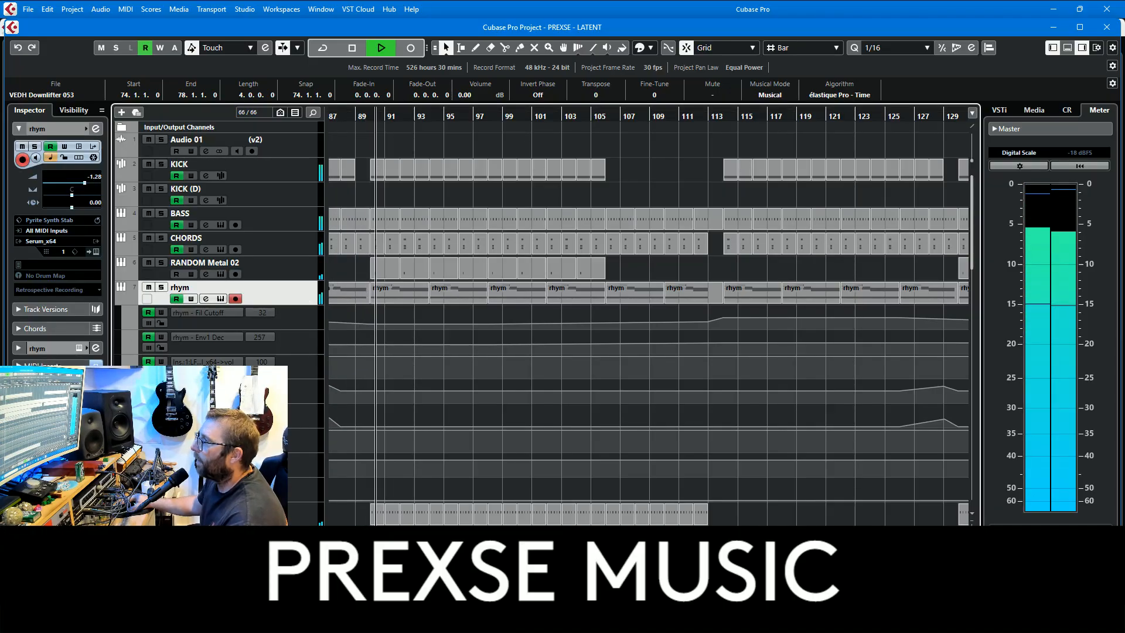
{"action": "left_click", "coordinate": [50, 314]}
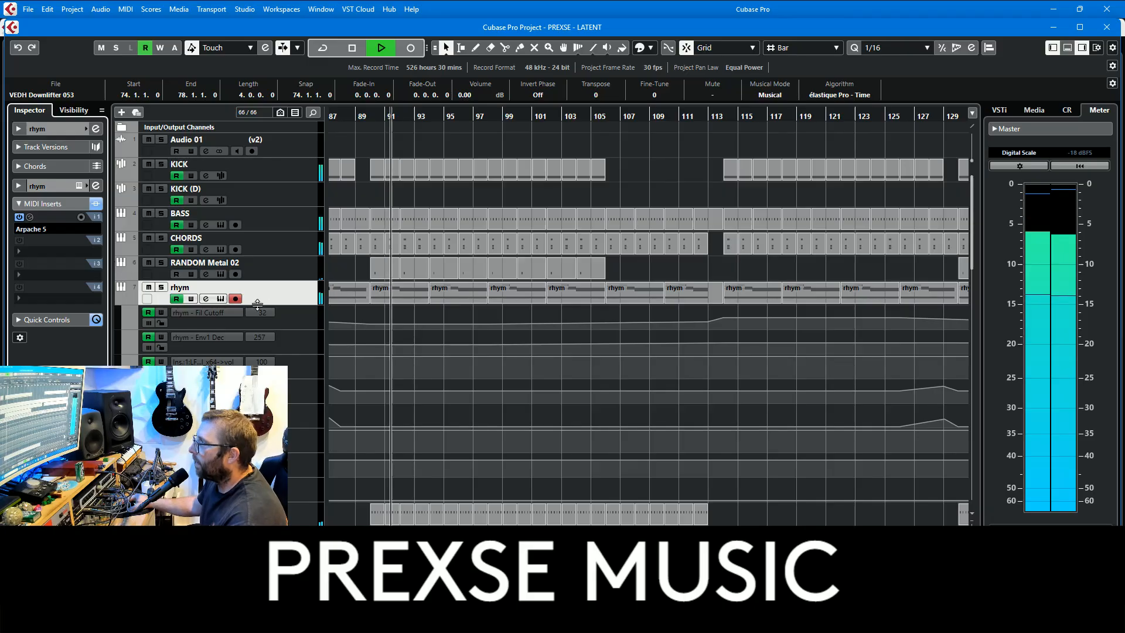
{"action": "key", "text": "space"}
{"action": "left_click", "coordinate": [39, 129]}
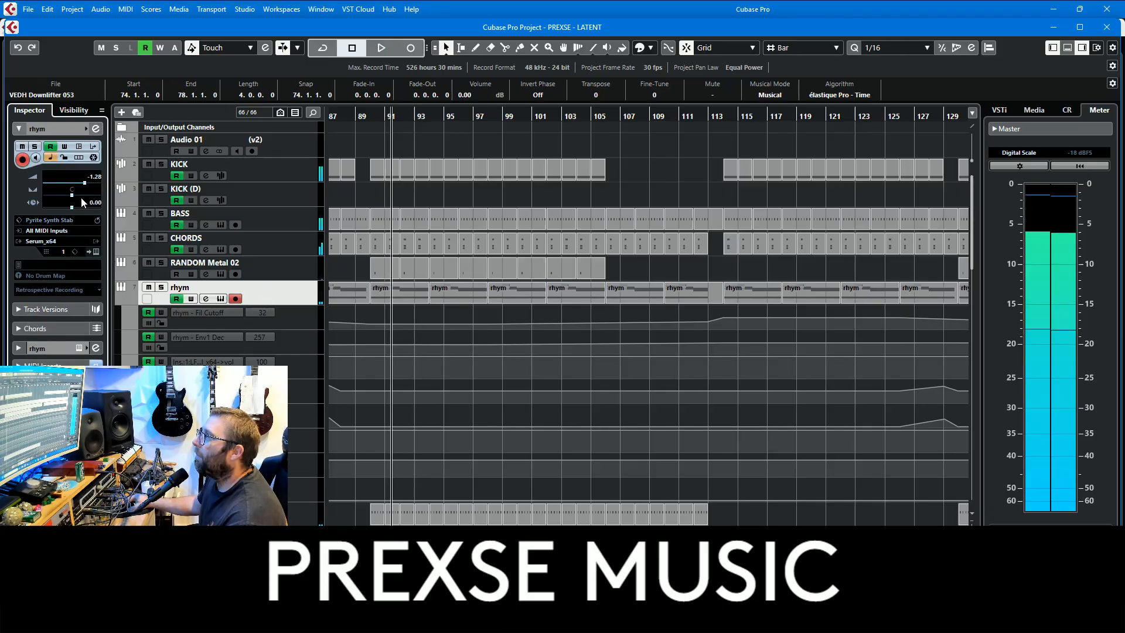
{"action": "left_click", "coordinate": [96, 252]}
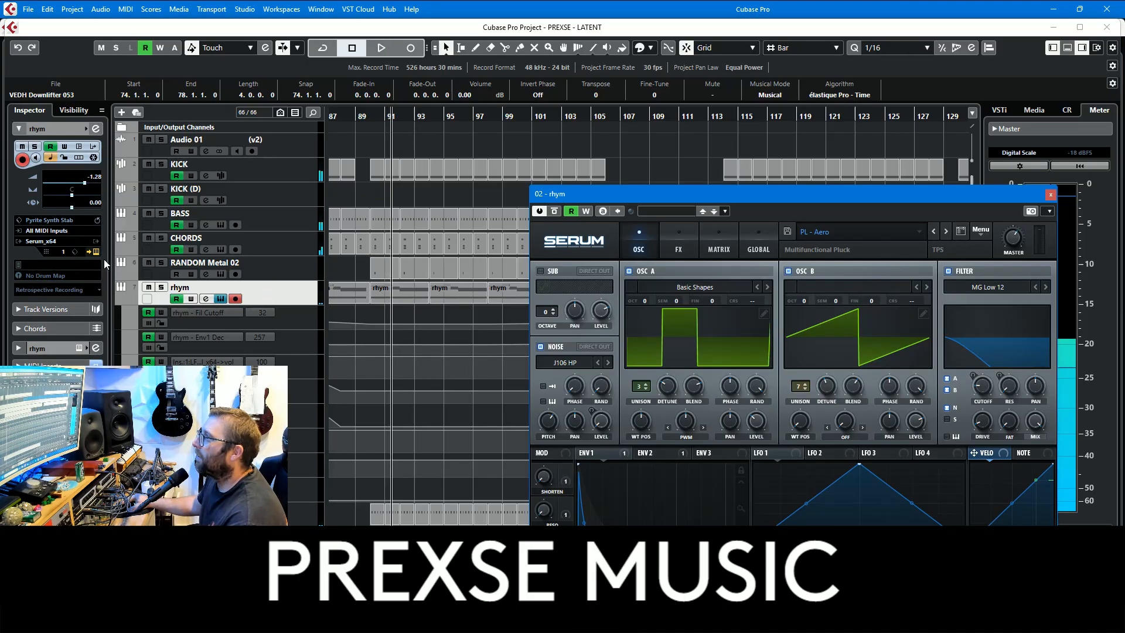
{"action": "left_click", "coordinate": [1050, 194]}
View the settings of the rhym track's Arpache 5 MIDI insert, close them, and show the basic track settings again
{"action": "left_click", "coordinate": [41, 364]}
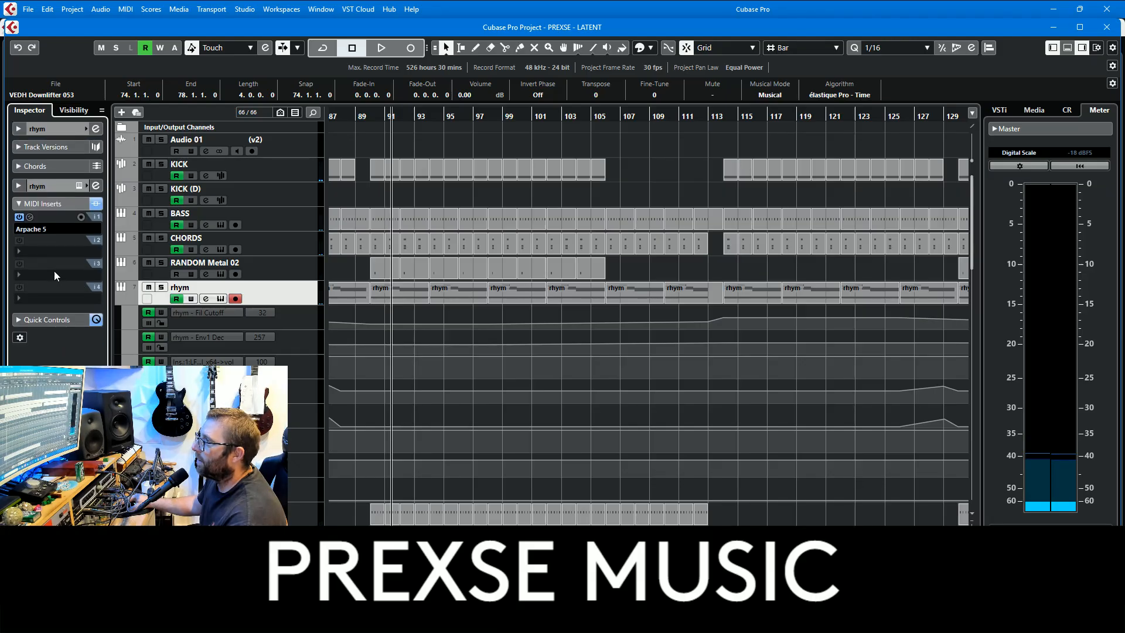
{"action": "left_click", "coordinate": [51, 229]}
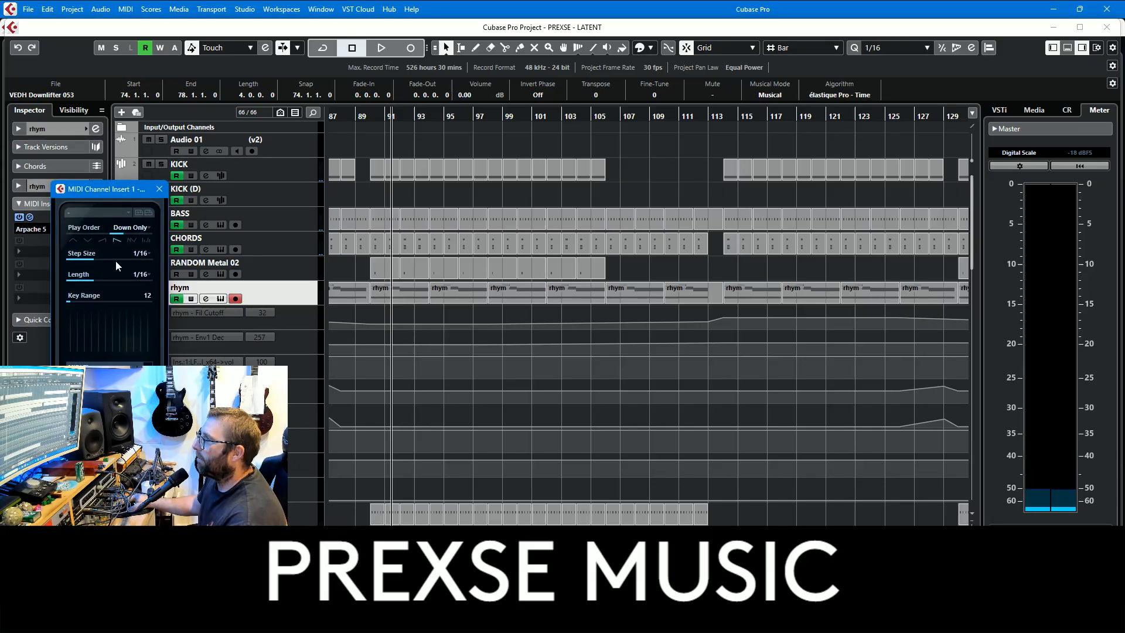
{"action": "left_click", "coordinate": [159, 189]}
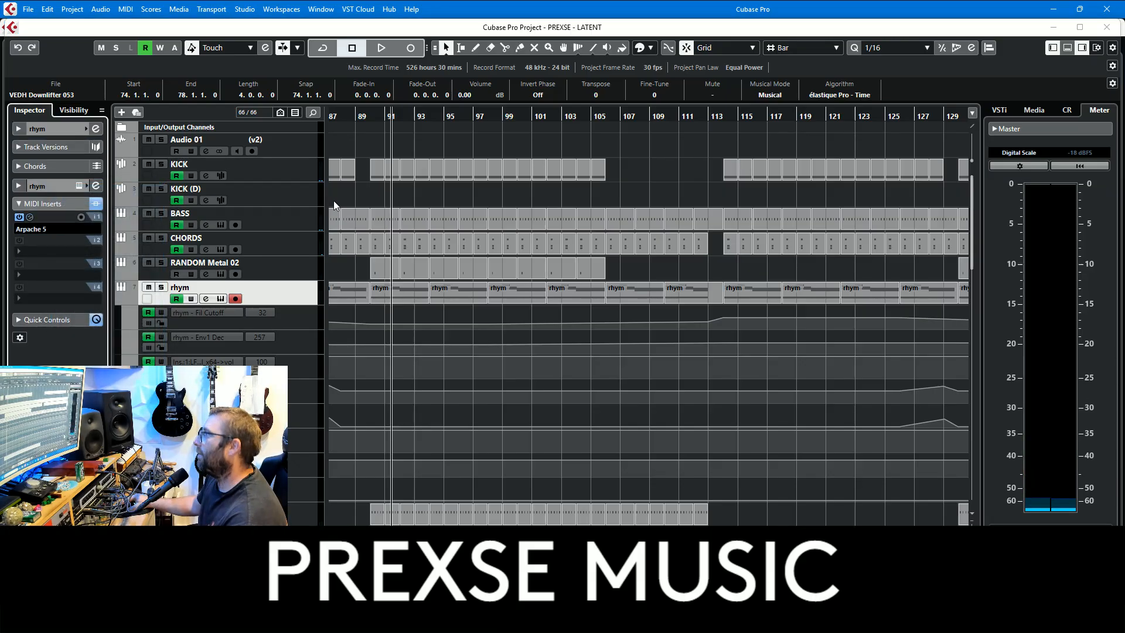
{"action": "left_click", "coordinate": [57, 130]}
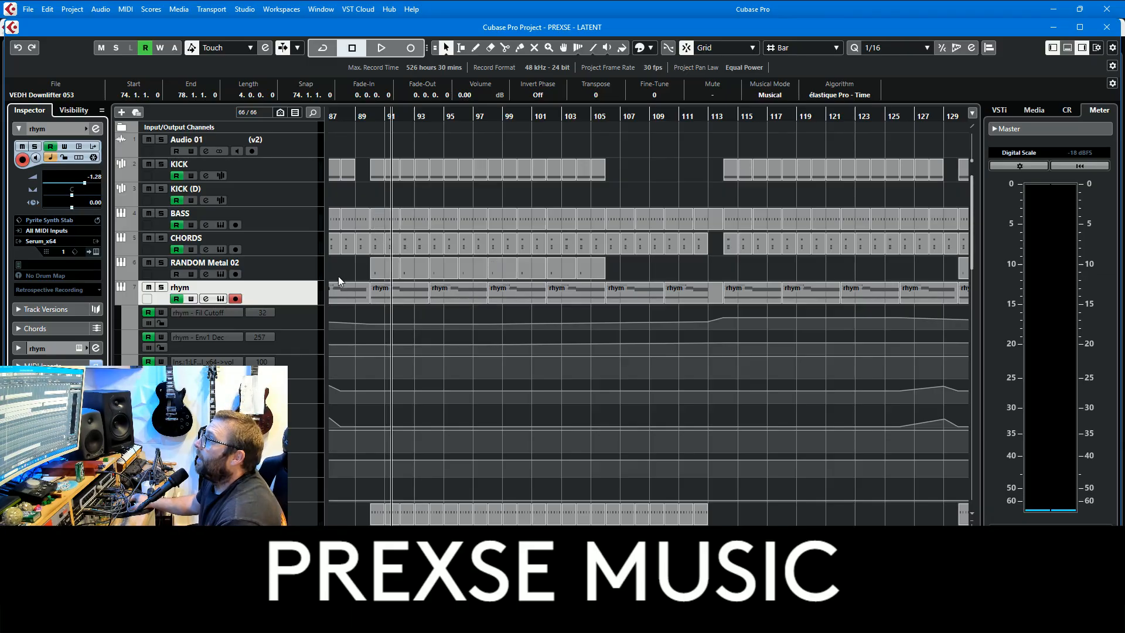
Resume full-mix playback from bar 91, look over the percussion and ATMOS tracks, and jump ahead to just before bar 106
{"action": "key", "text": "space"}
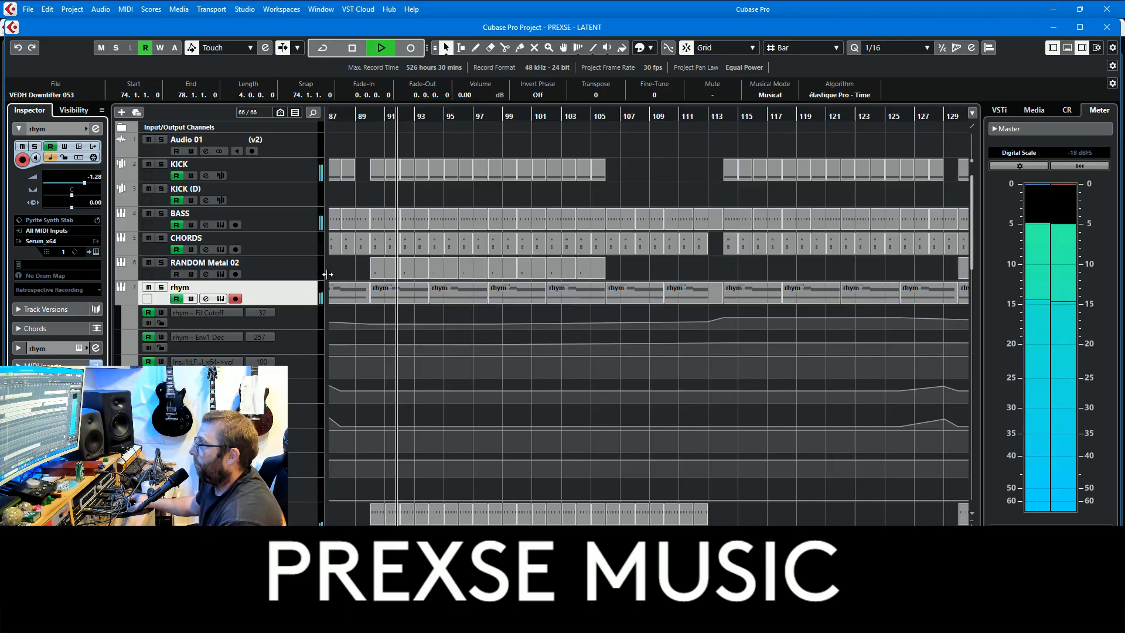
{"action": "scroll", "coordinate": [536, 409], "scroll_direction": "down", "scroll_amount": 5}
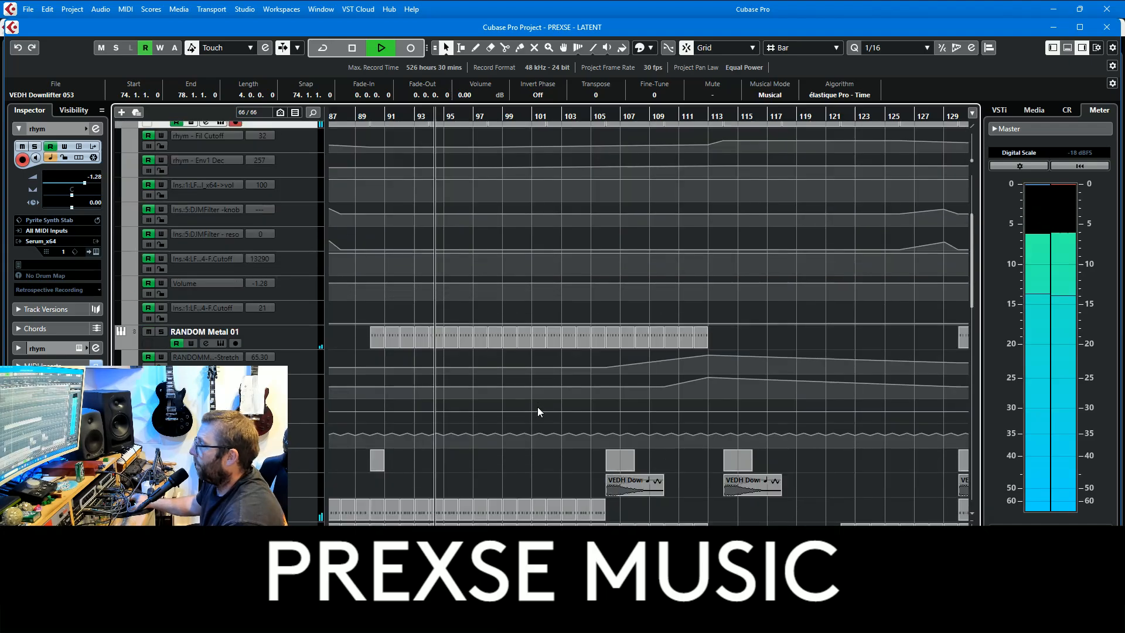
{"action": "scroll", "coordinate": [184, 335], "scroll_direction": "down", "scroll_amount": 7}
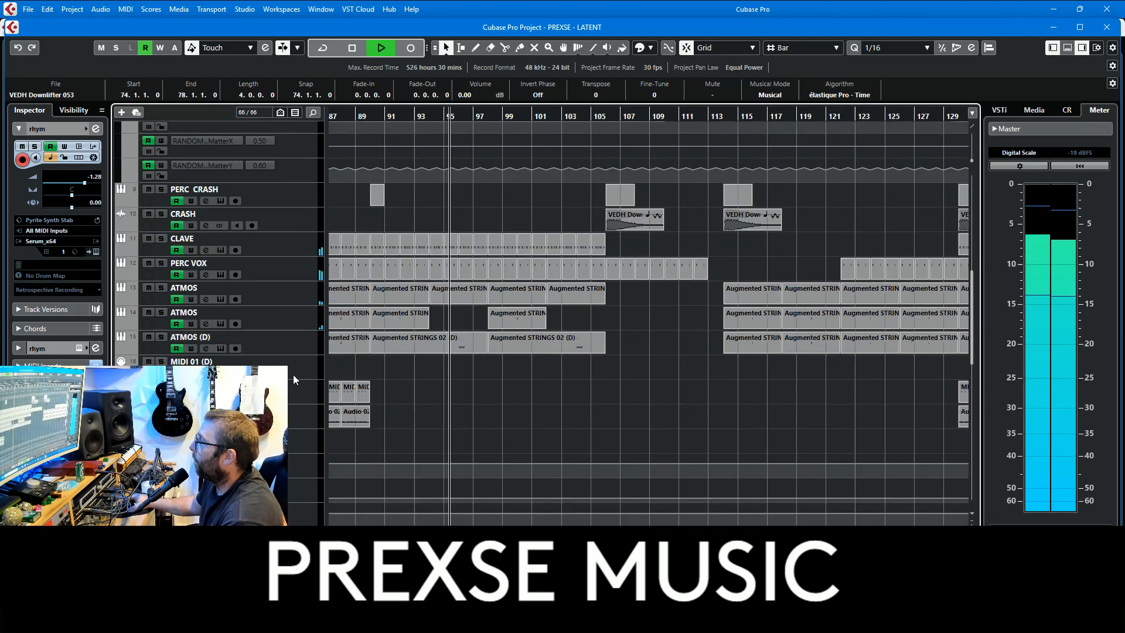
{"action": "left_click", "coordinate": [599, 112]}
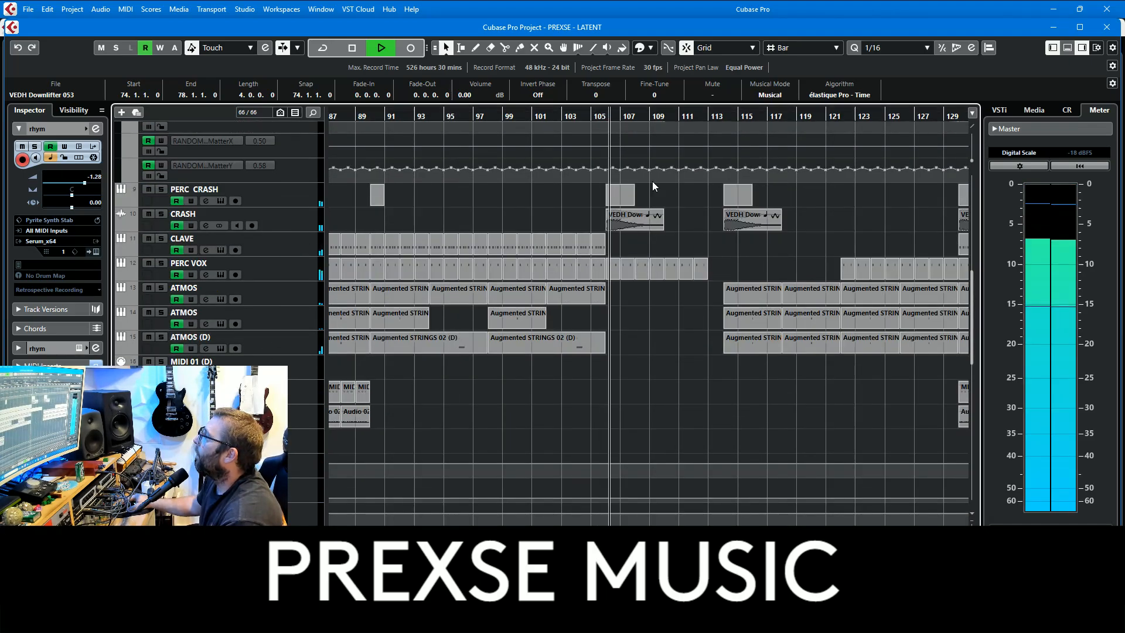
Examine the rhym and RANDOM Metal 01 automation curves between bars 106 and 113 during playback, then stop
{"action": "scroll", "coordinate": [698, 398], "scroll_direction": "up", "scroll_amount": 12}
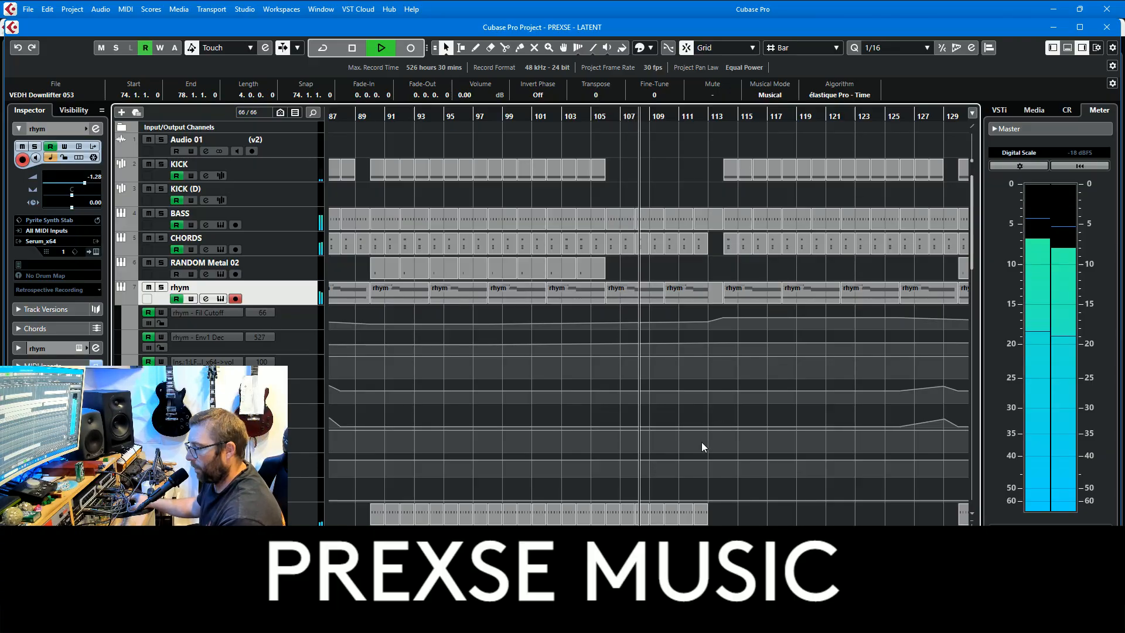
{"action": "scroll", "coordinate": [703, 425], "scroll_direction": "down", "scroll_amount": 2}
{"action": "scroll", "coordinate": [703, 424], "scroll_direction": "down", "scroll_amount": 3}
{"action": "scroll", "coordinate": [704, 426], "scroll_direction": "up", "scroll_amount": 3}
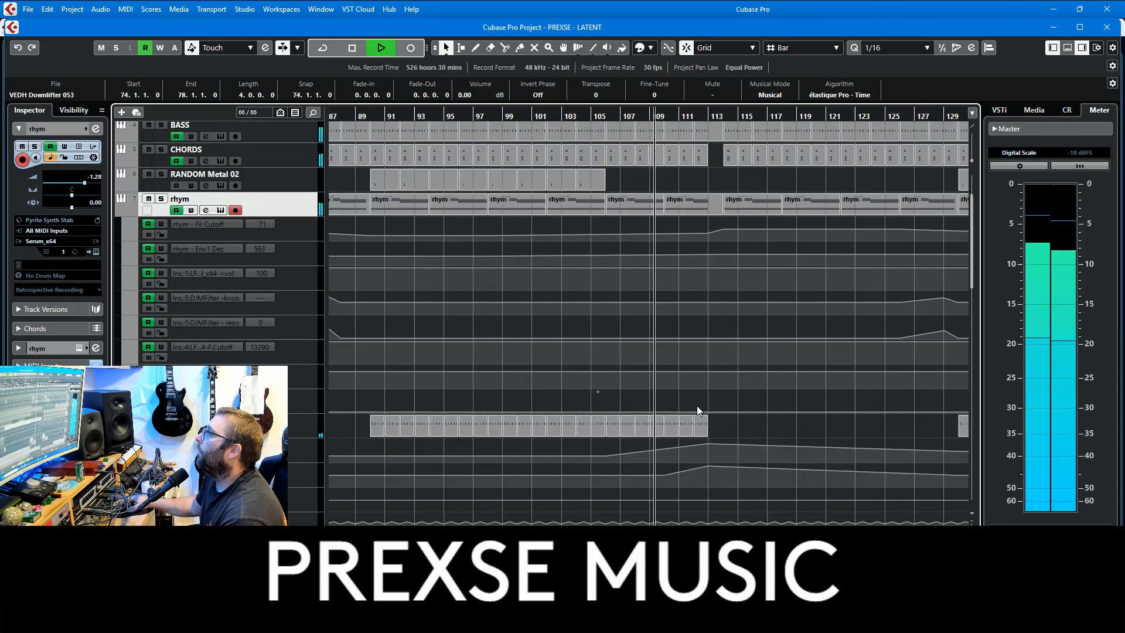
{"action": "key", "text": "space"}
Show the automation lanes of the MAIN LEAD (D) track and play the full mix from bar 106
{"action": "scroll", "coordinate": [707, 401], "scroll_direction": "down", "scroll_amount": 15}
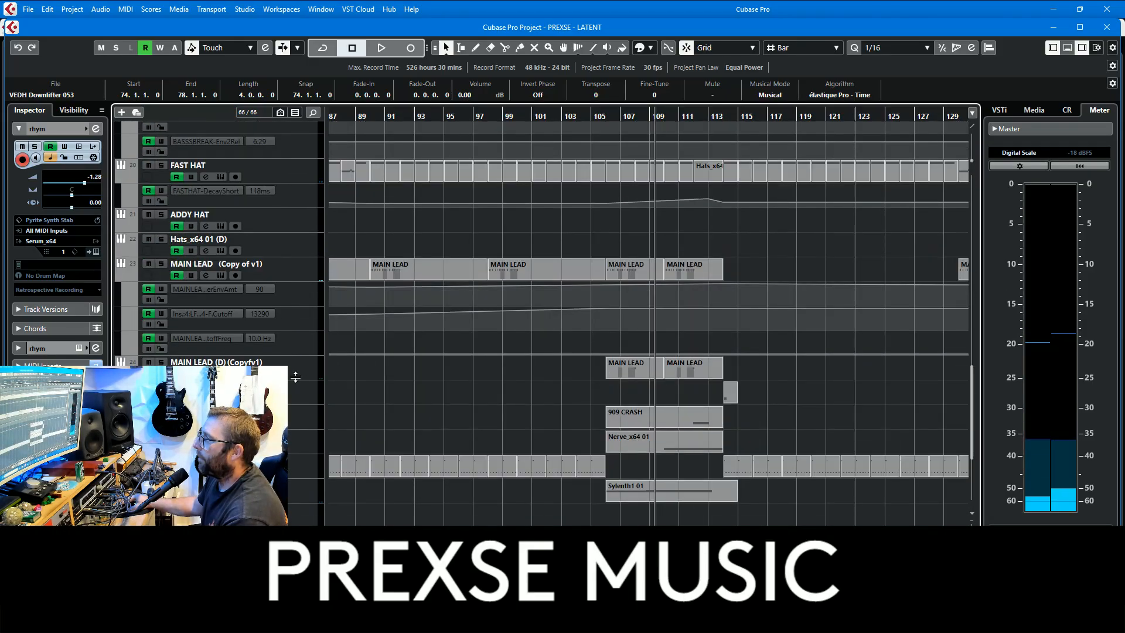
{"action": "left_click", "coordinate": [264, 374]}
{"action": "left_click", "coordinate": [213, 371]}
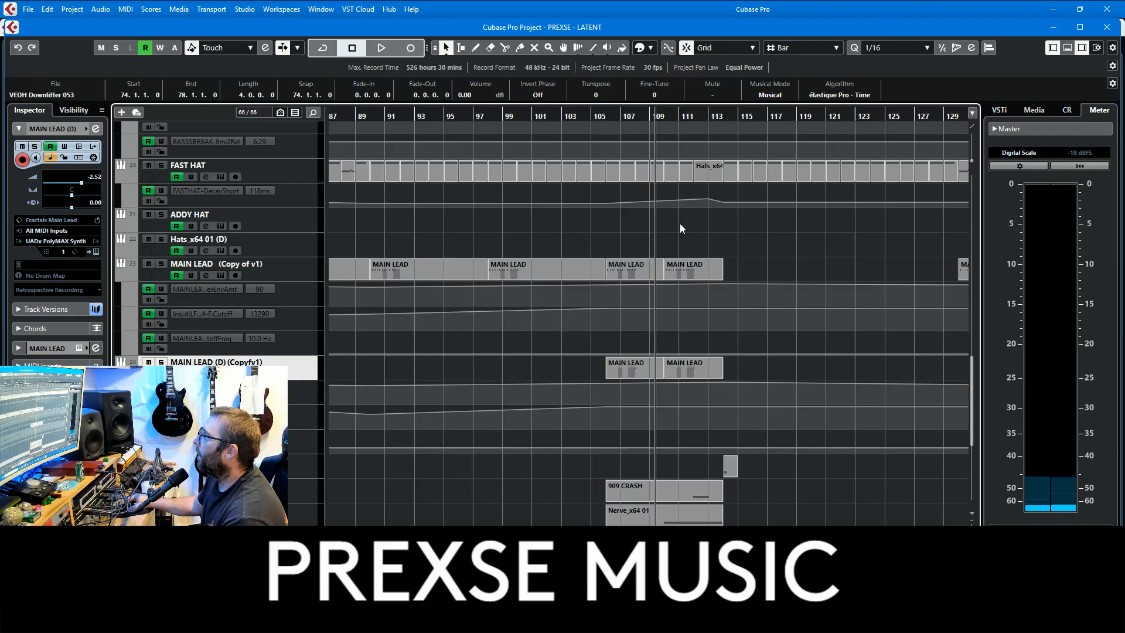
{"action": "left_click", "coordinate": [606, 115]}
{"action": "key", "text": "space"}
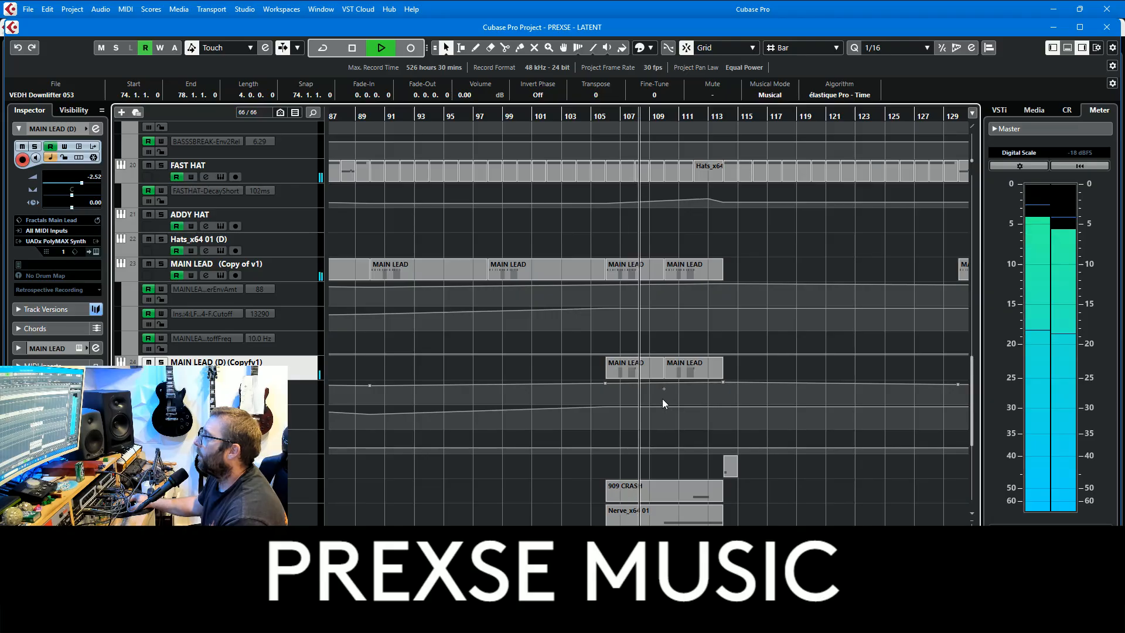
Compare the mix with MAIN LEAD (D) muted and unmuted, and look over the tracks from 909 CRASH down to impact
{"action": "key", "text": "m"}
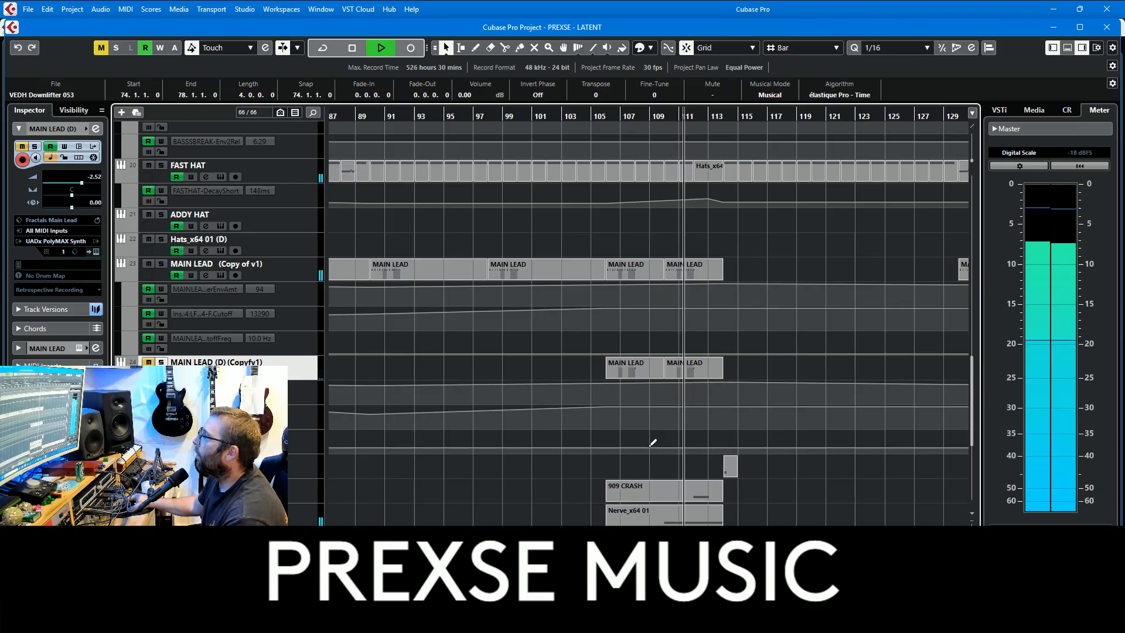
{"action": "left_click", "coordinate": [604, 451]}
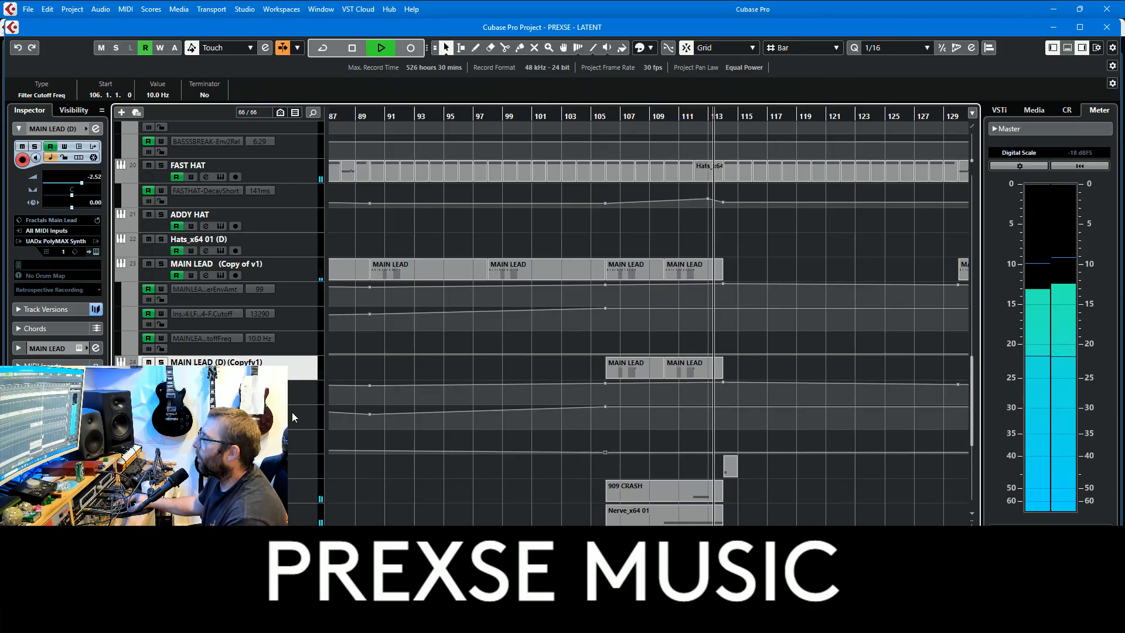
{"action": "scroll", "coordinate": [779, 391], "scroll_direction": "down", "scroll_amount": 3}
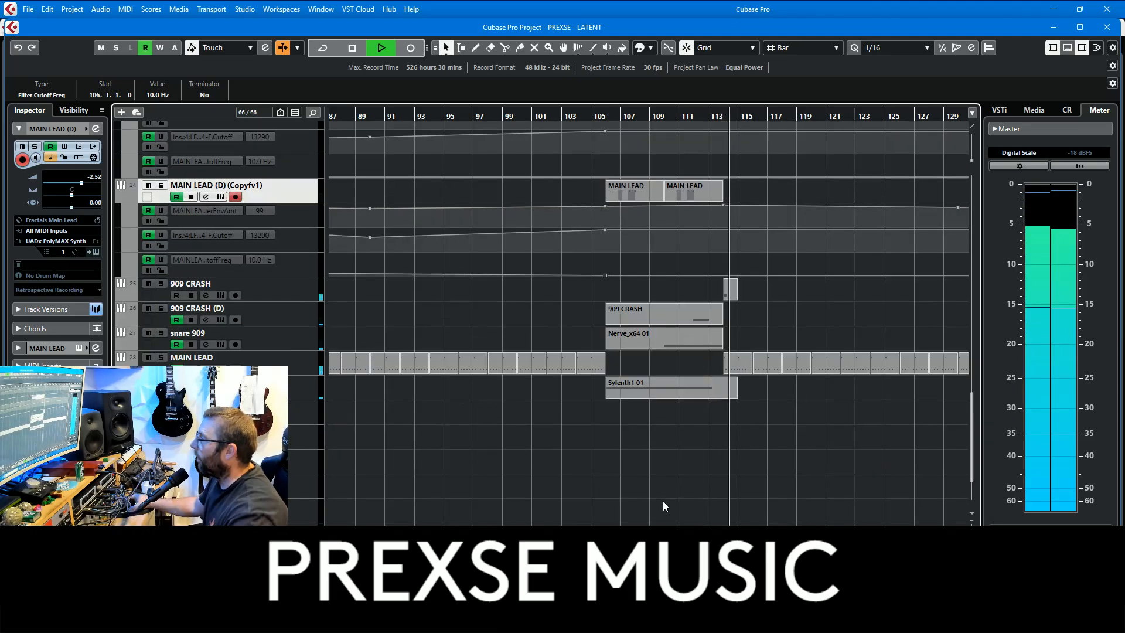
{"action": "scroll", "coordinate": [791, 440], "scroll_direction": "down", "scroll_amount": 1}
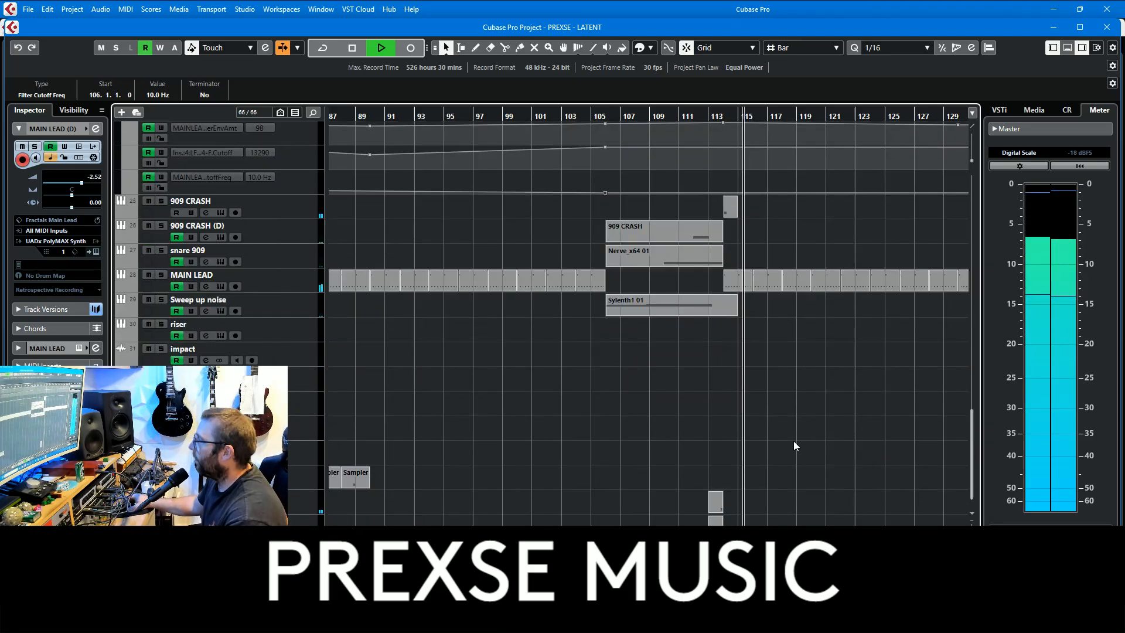
Look over the tracks from PERC CRASH to ATMOS (D) after bar 114, pausing and resuming full-mix playback
{"action": "scroll", "coordinate": [793, 445], "scroll_direction": "up", "scroll_amount": 5}
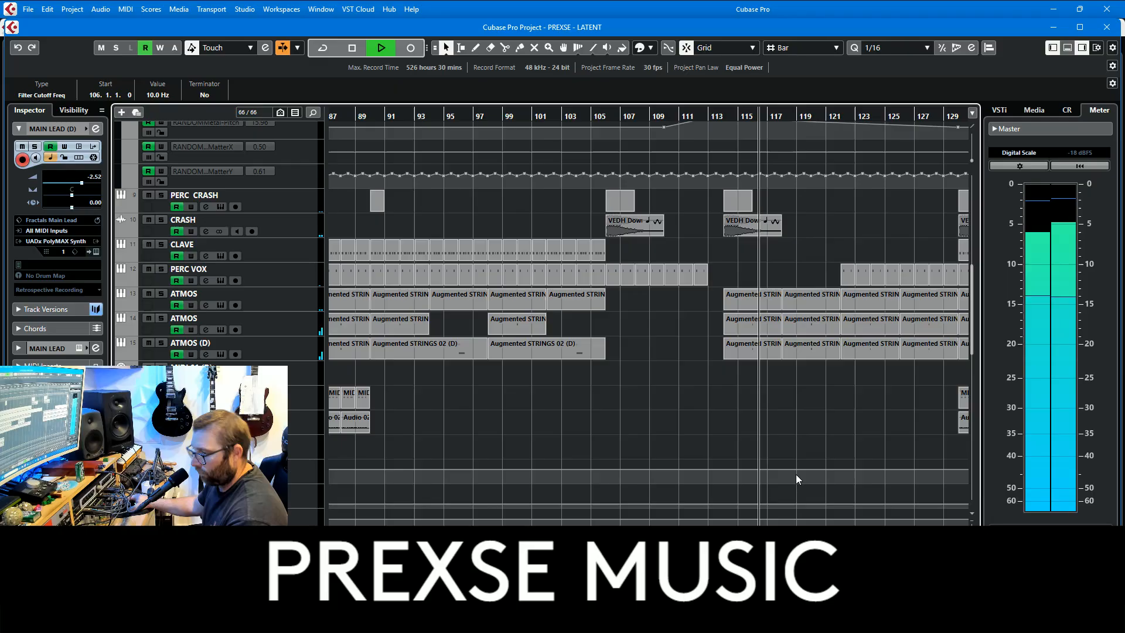
{"action": "key", "text": "space"}
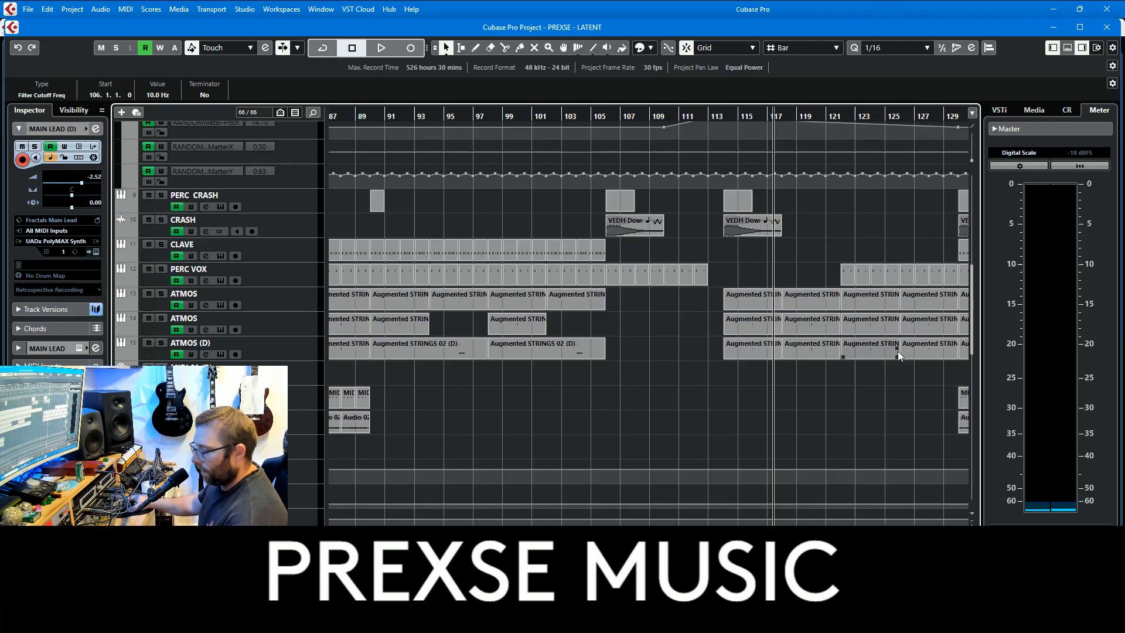
{"action": "key", "text": "space"}
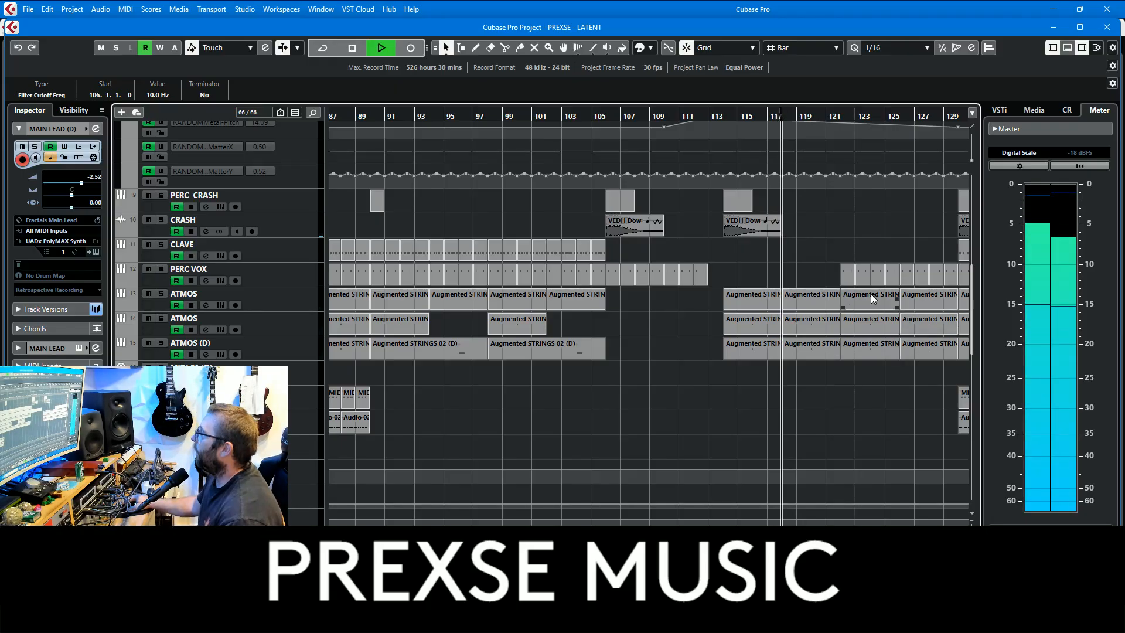
Examine the arrangement between bars 109 and 150 from the KICK track down to the ATMOS tracks during playback
{"action": "scroll", "coordinate": [910, 332], "scroll_direction": "up", "scroll_amount": 5}
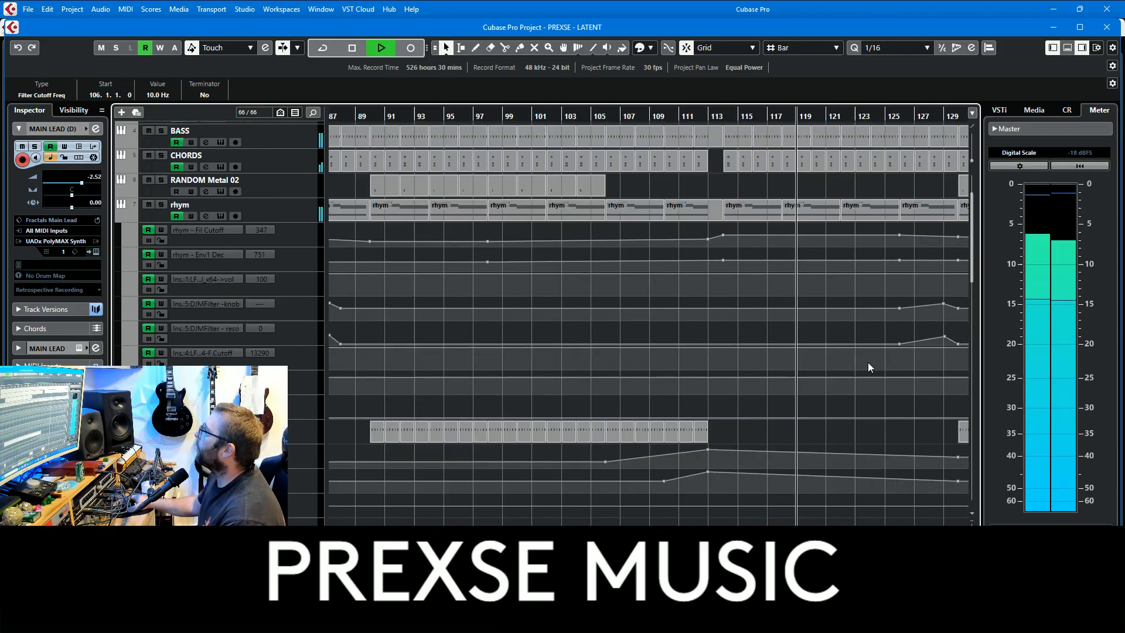
{"action": "scroll", "coordinate": [855, 377], "scroll_direction": "up", "scroll_amount": 3}
{"action": "scroll", "coordinate": [881, 273], "scroll_direction": "right", "scroll_amount": 5}
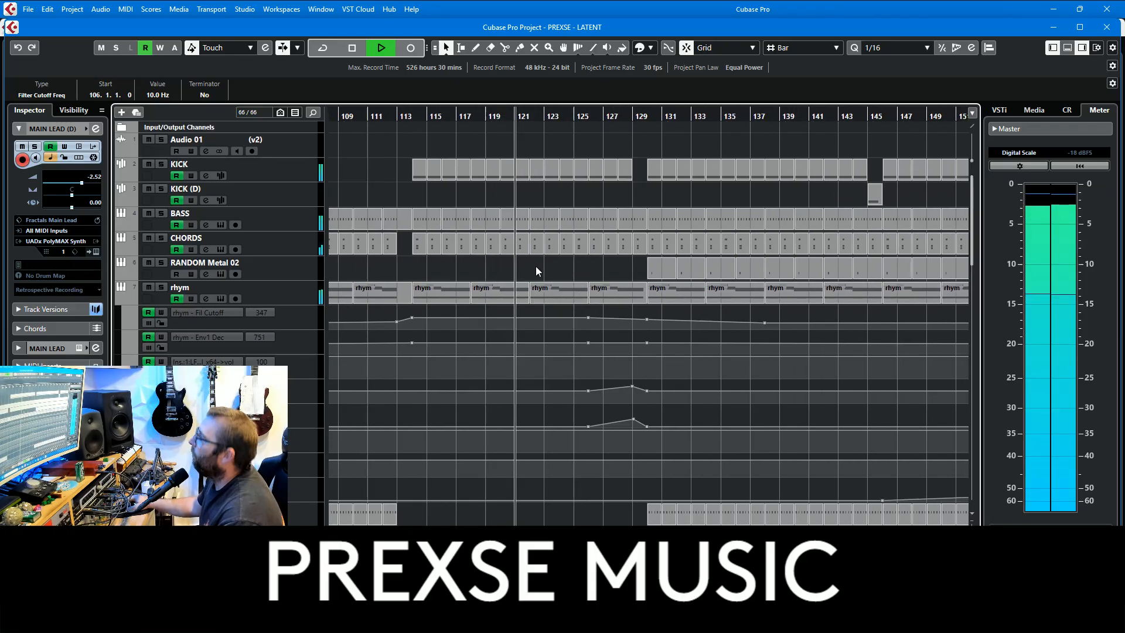
{"action": "scroll", "coordinate": [634, 334], "scroll_direction": "down", "scroll_amount": 6}
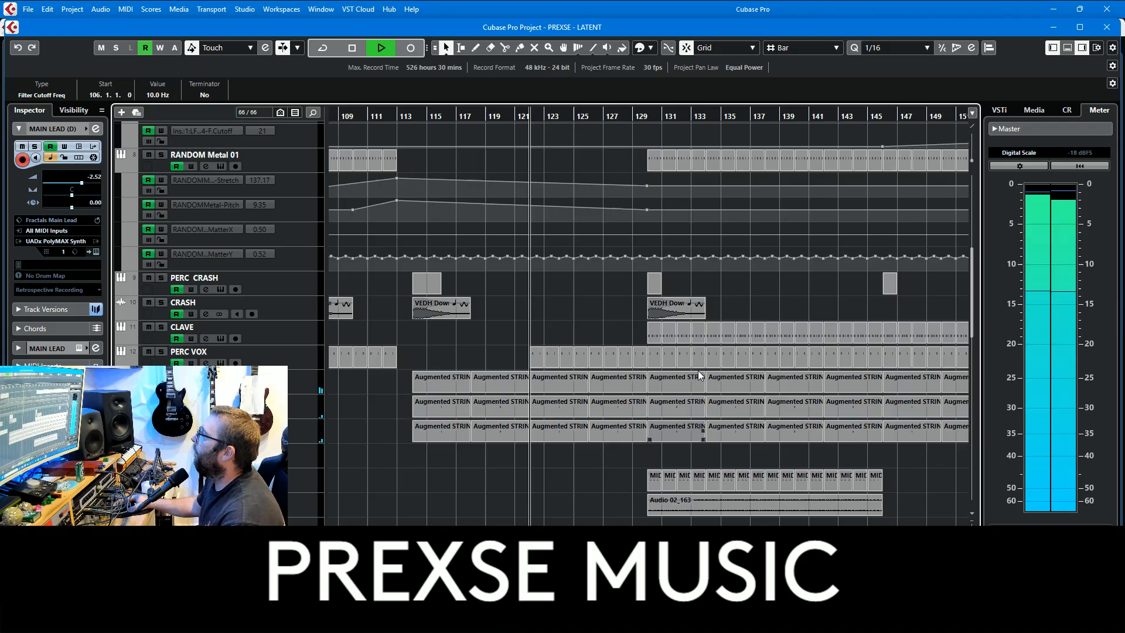
Jump playback to bar 130, select the RANDOM Metal 01 track, and look over the KICK to rhym tracks with auto-scroll on
{"action": "left_click", "coordinate": [645, 116]}
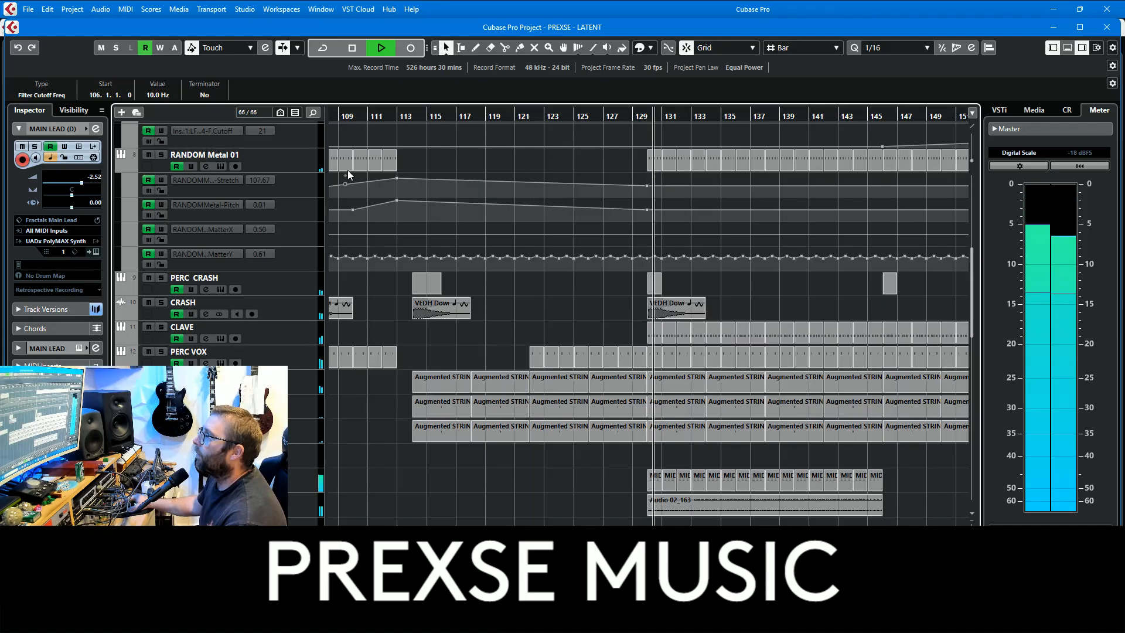
{"action": "left_click", "coordinate": [303, 156]}
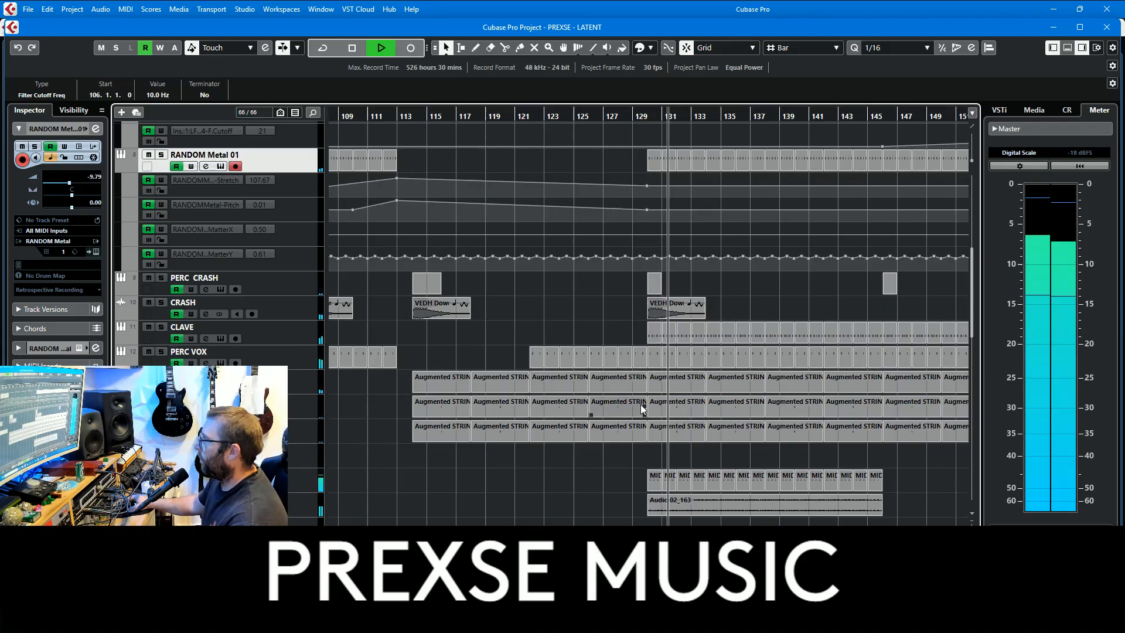
{"action": "scroll", "coordinate": [651, 434], "scroll_direction": "up", "scroll_amount": 6}
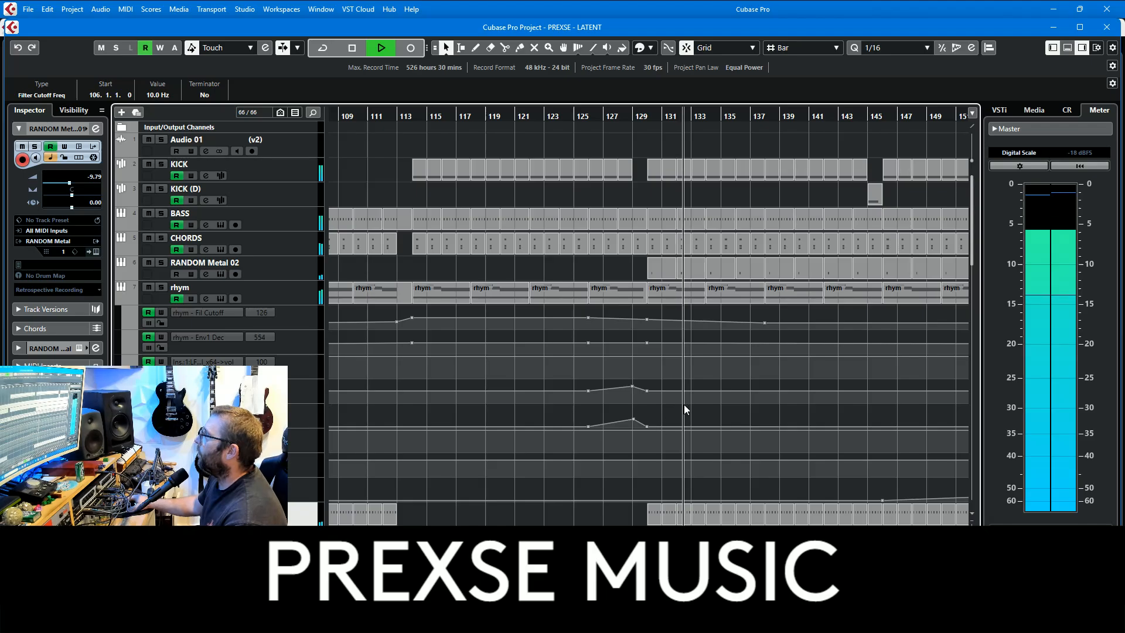
{"action": "key", "text": "f"}
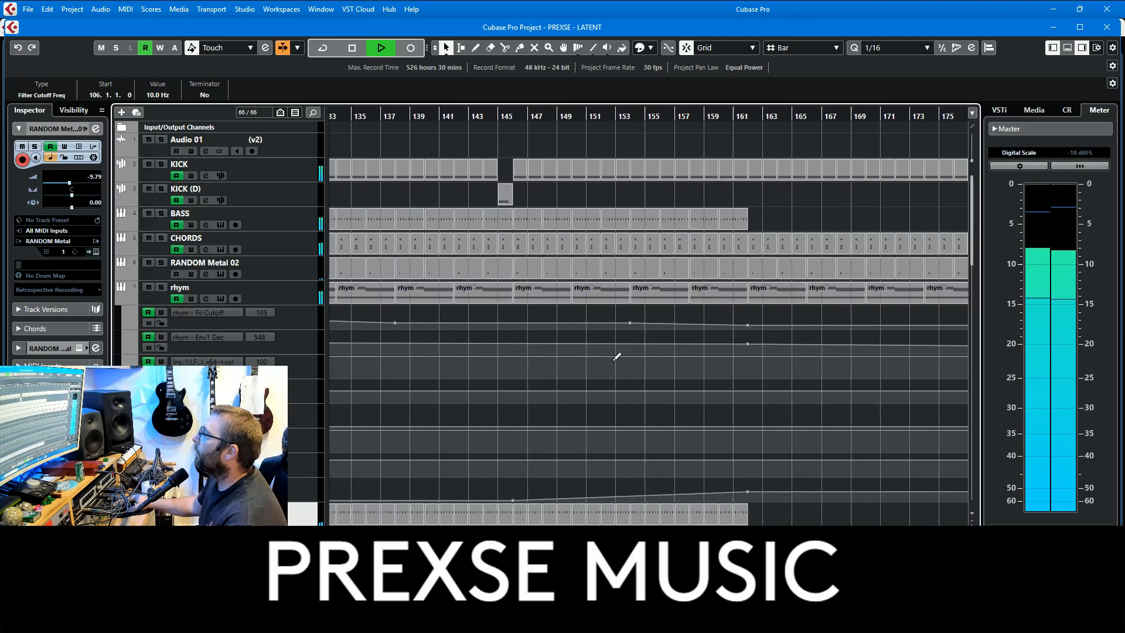
Select the rhym track, show its audio inserts, and stop playback
{"action": "scroll", "coordinate": [550, 405], "scroll_direction": "down", "scroll_amount": 3}
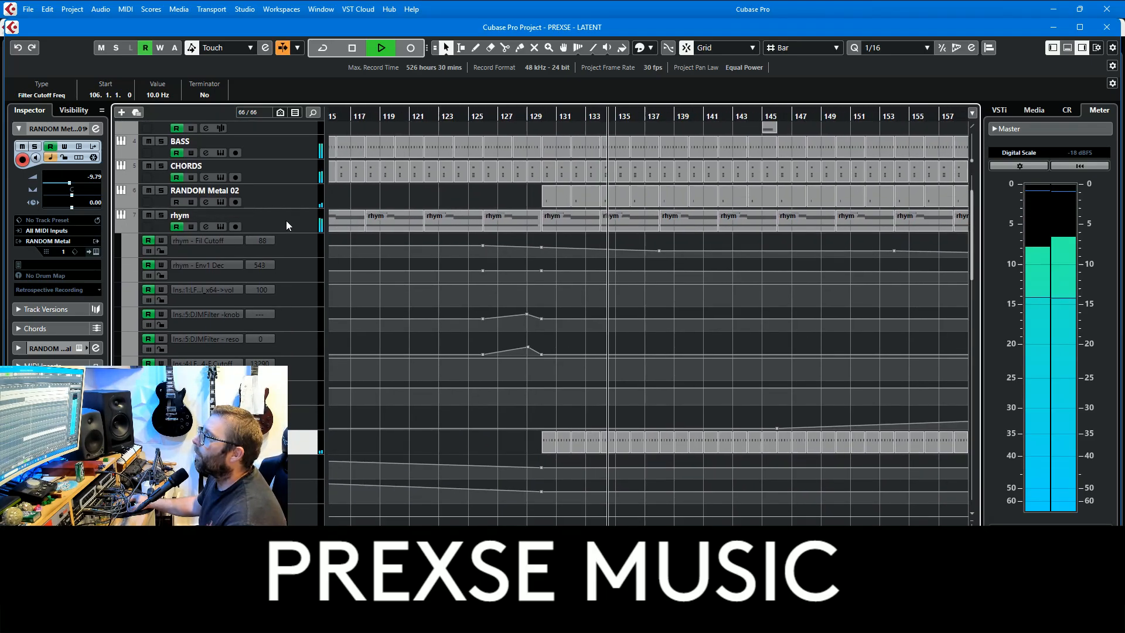
{"action": "left_click", "coordinate": [286, 220]}
{"action": "left_click", "coordinate": [53, 350]}
{"action": "left_click", "coordinate": [58, 225]}
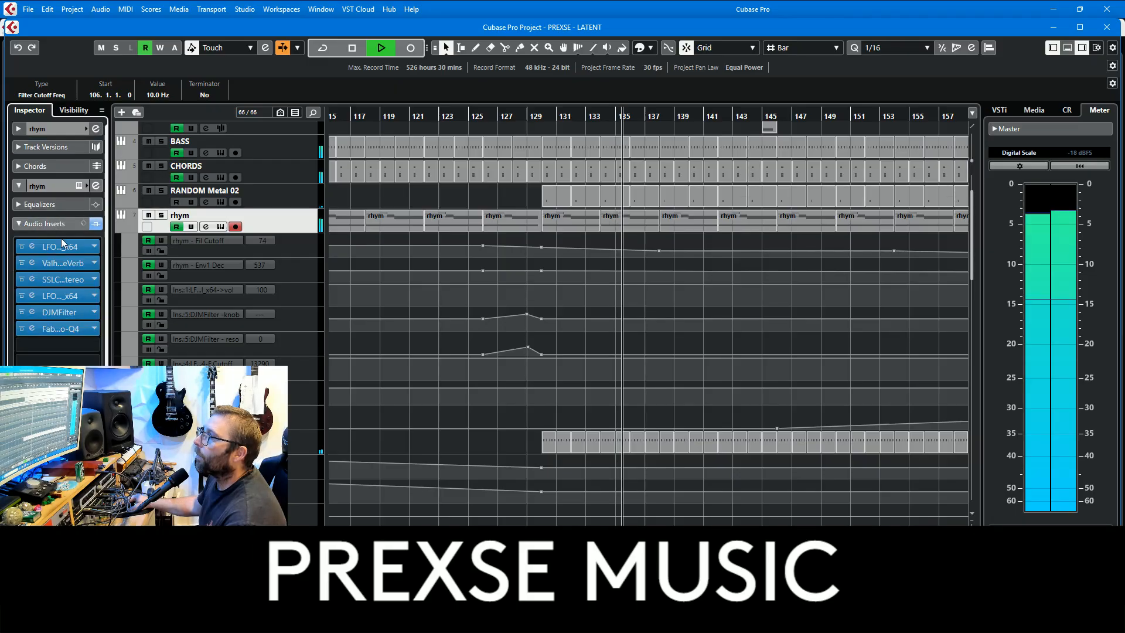
{"action": "key", "text": "space"}
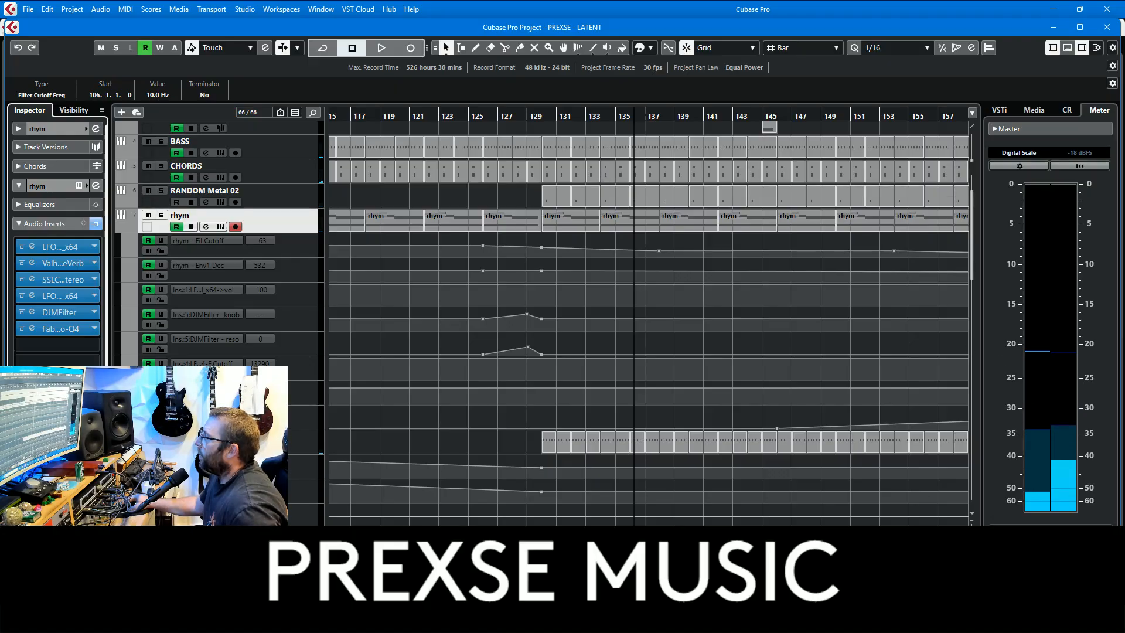
Zoom the timeline out to about bars 73 to 193 and look over the tracks from rhym down to BASSS BREAK
{"action": "key", "text": "g"}
{"action": "key", "text": "g"}
{"action": "key", "text": "g"}
{"action": "scroll", "coordinate": [897, 469], "scroll_direction": "down", "scroll_amount": 8}
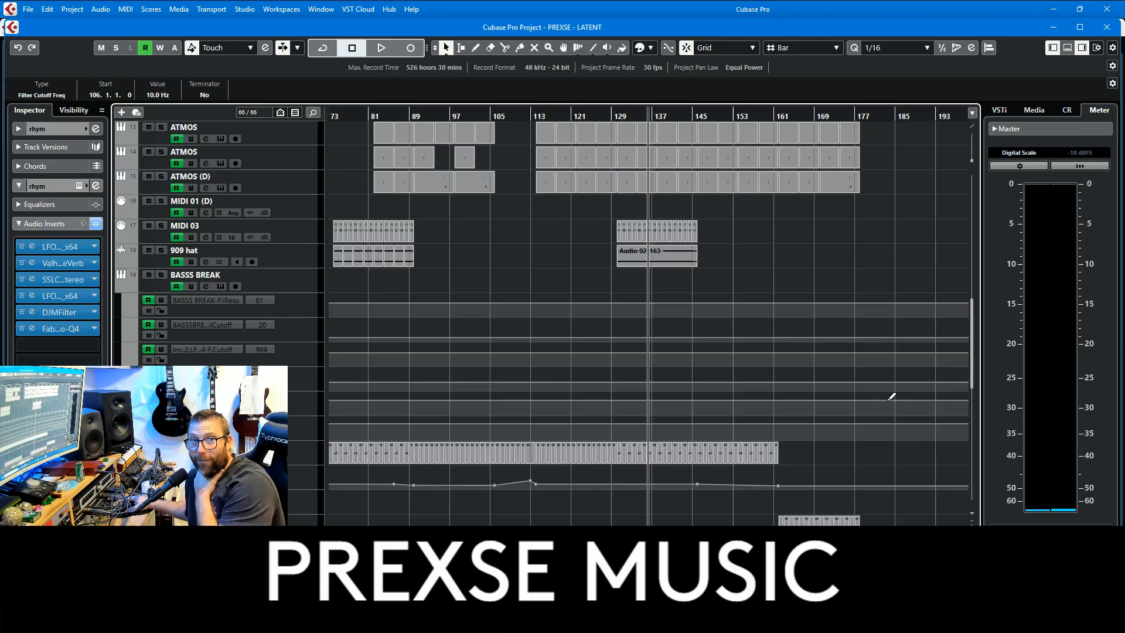
{"action": "scroll", "coordinate": [908, 419], "scroll_direction": "up", "scroll_amount": 10}
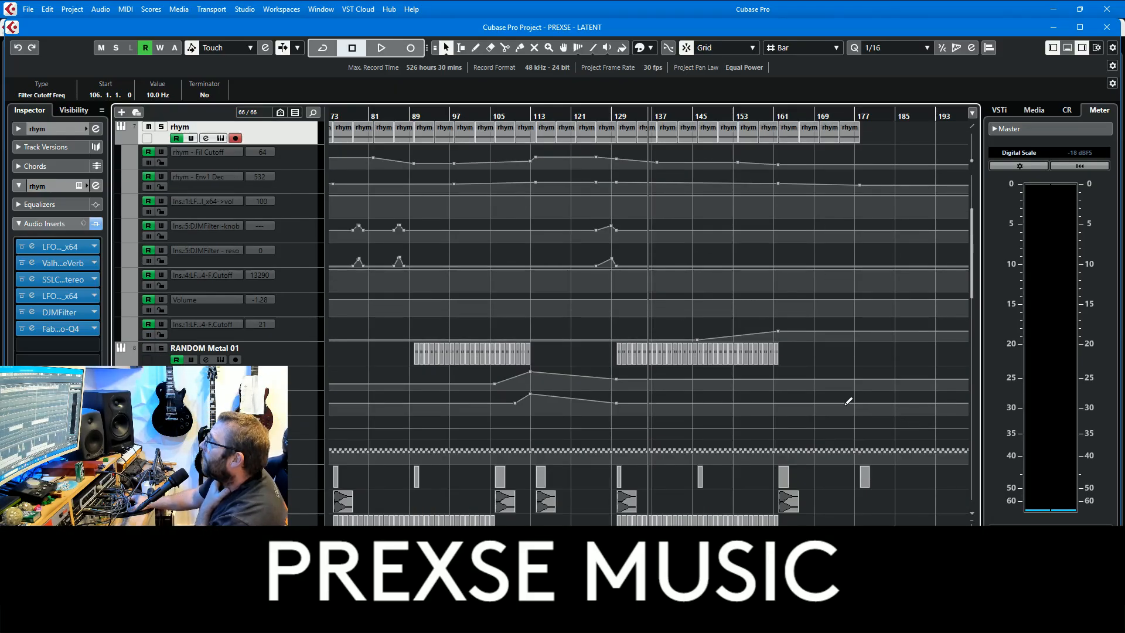